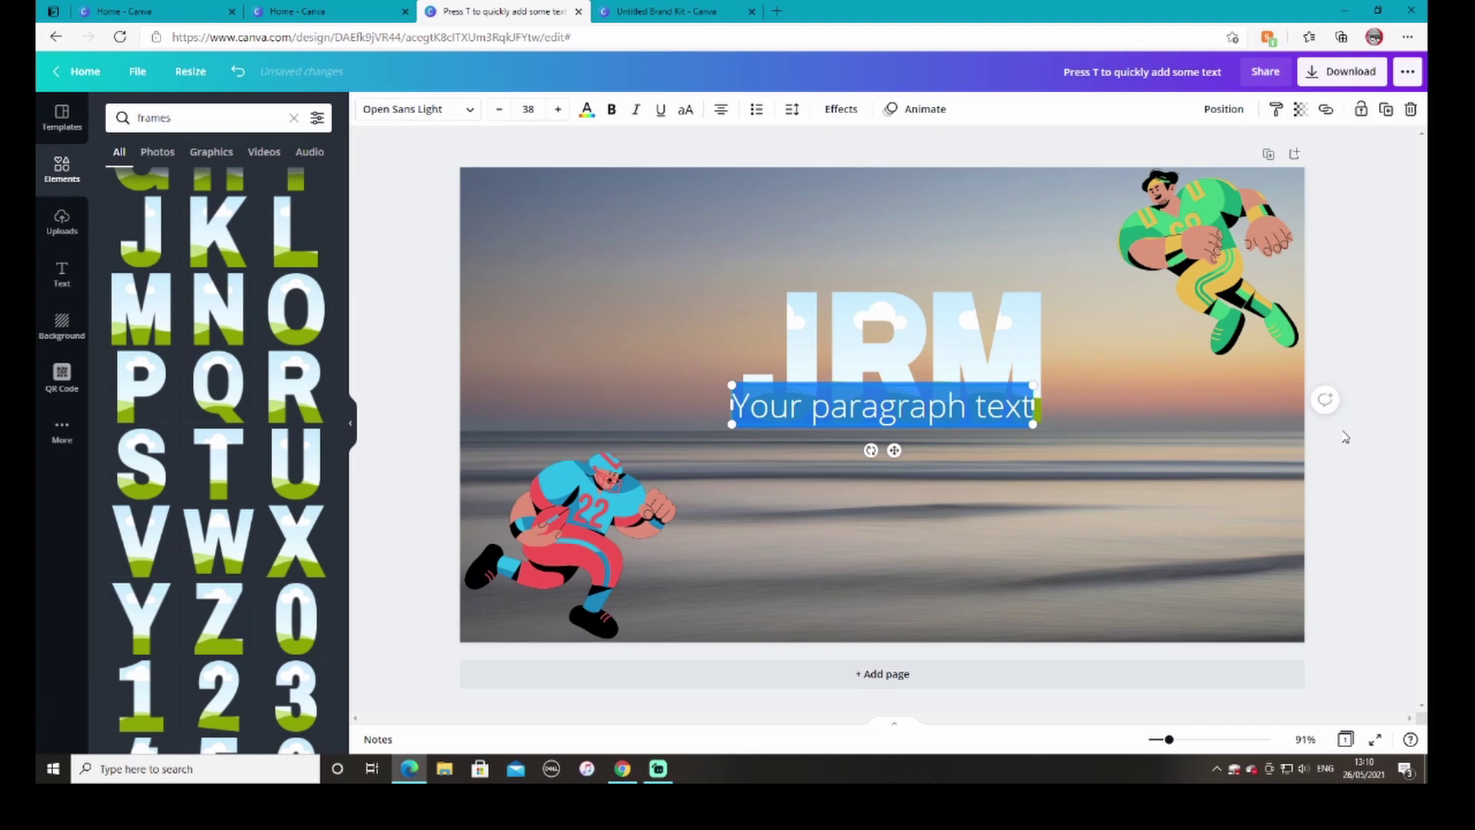
# Replace the placeholder paragraph text with "T to quickly add text" and move it below the JRM letters.
pyautogui.write('T to qui')
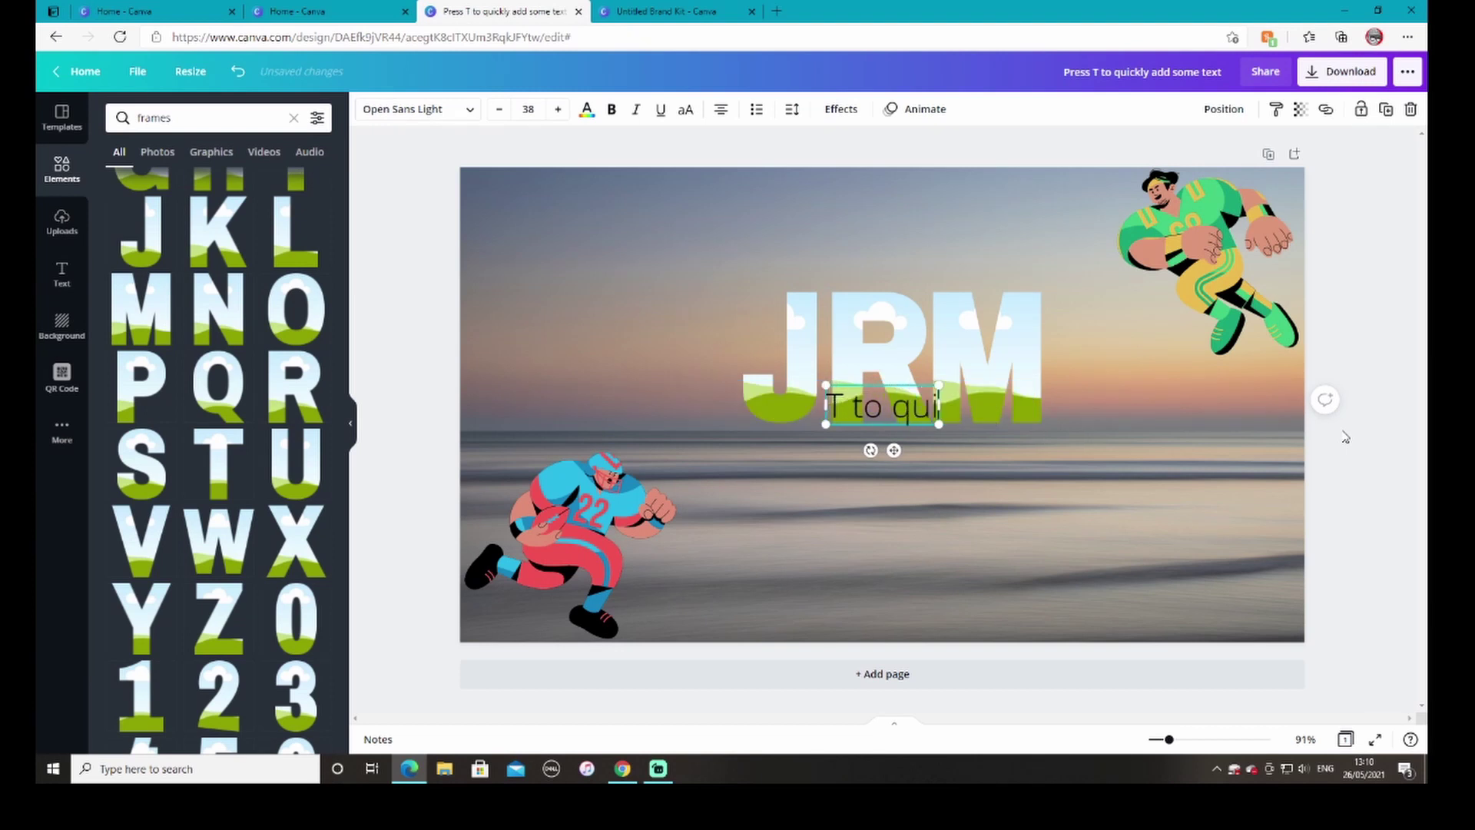
pyautogui.write('ckly add te')
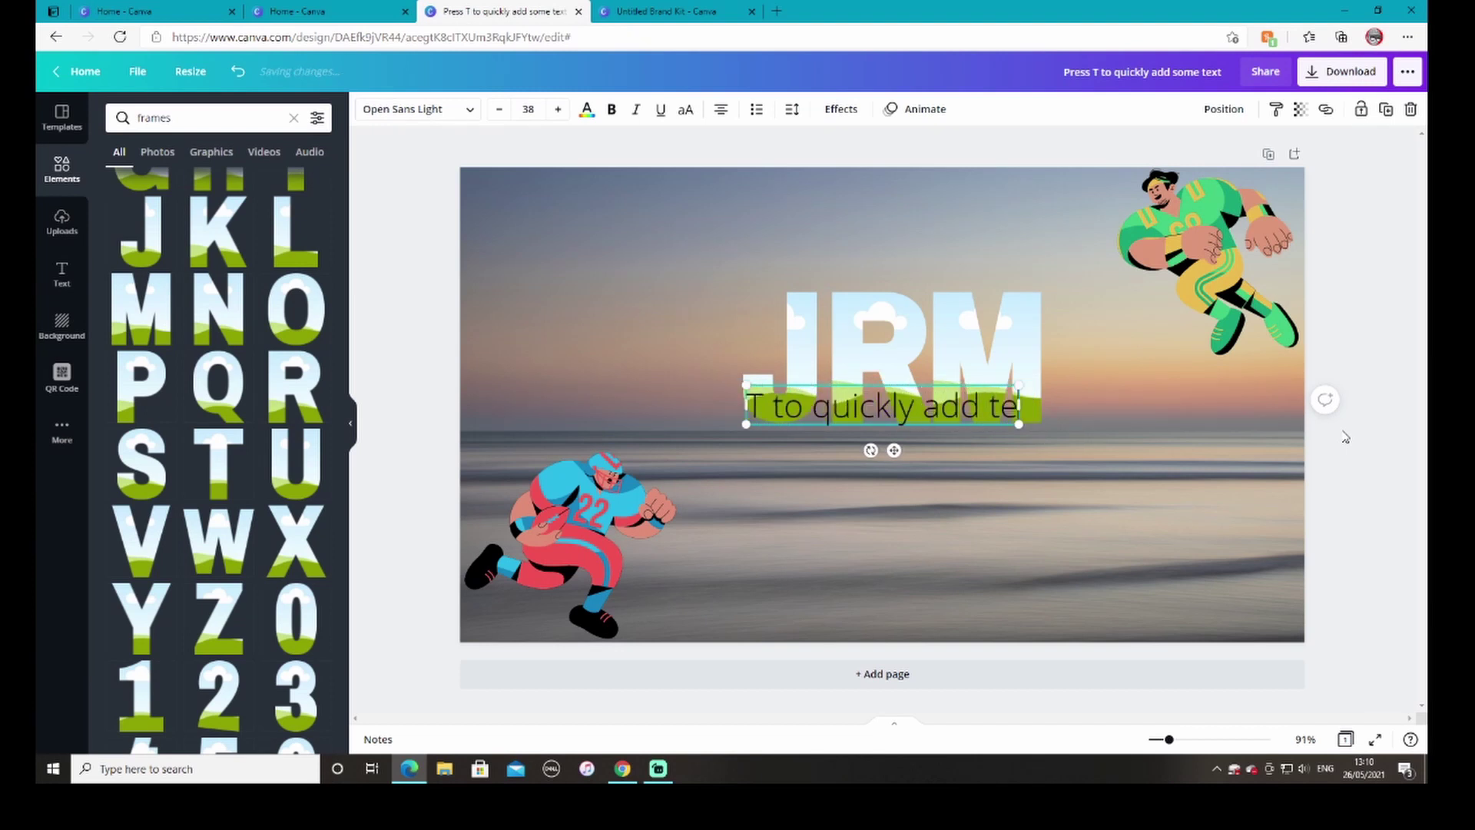
pyautogui.write('xt')
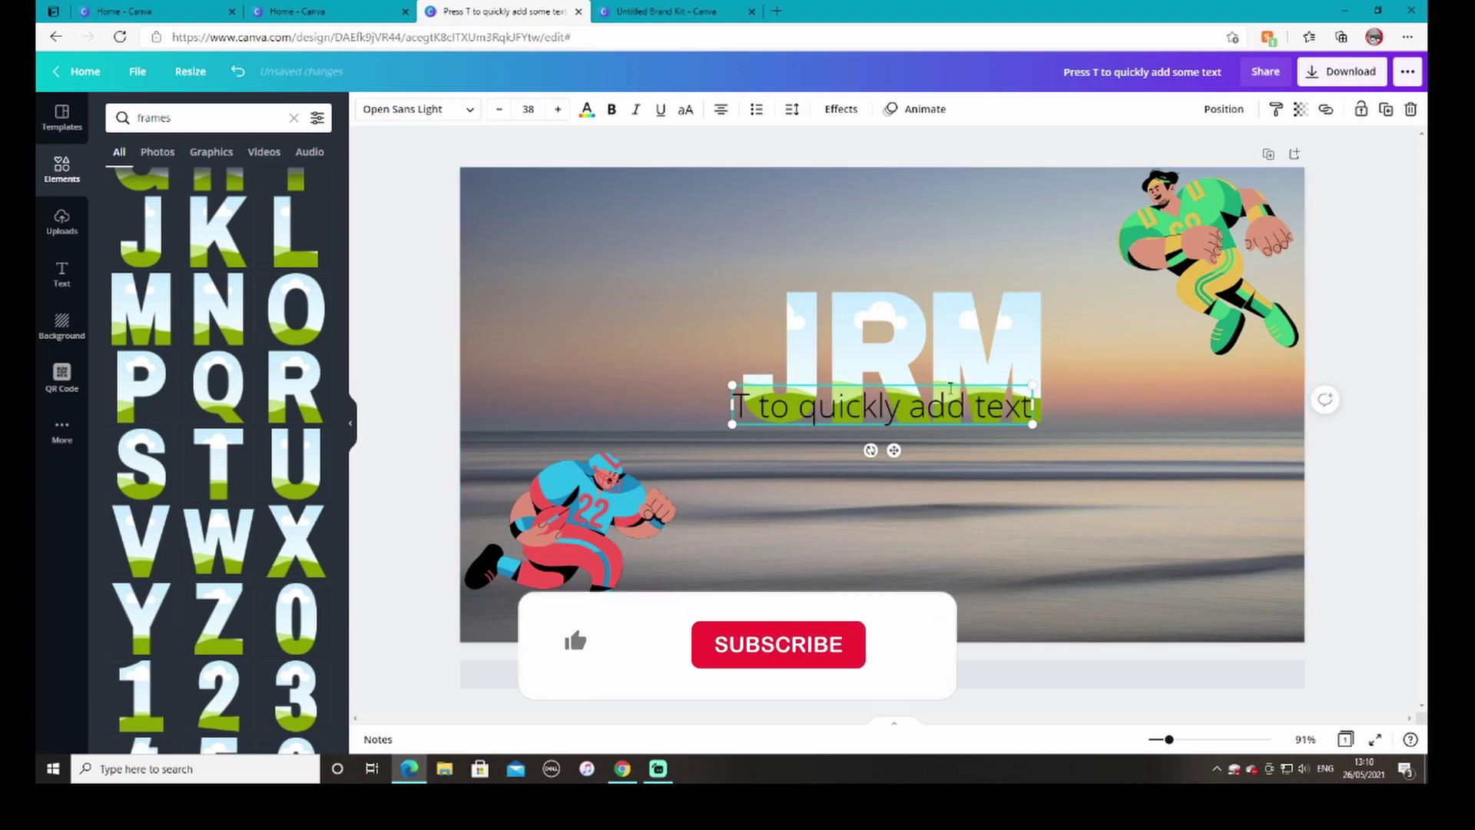
pyautogui.moveTo(950, 384); pyautogui.dragTo(949, 515)
pyautogui.click(1323, 532)
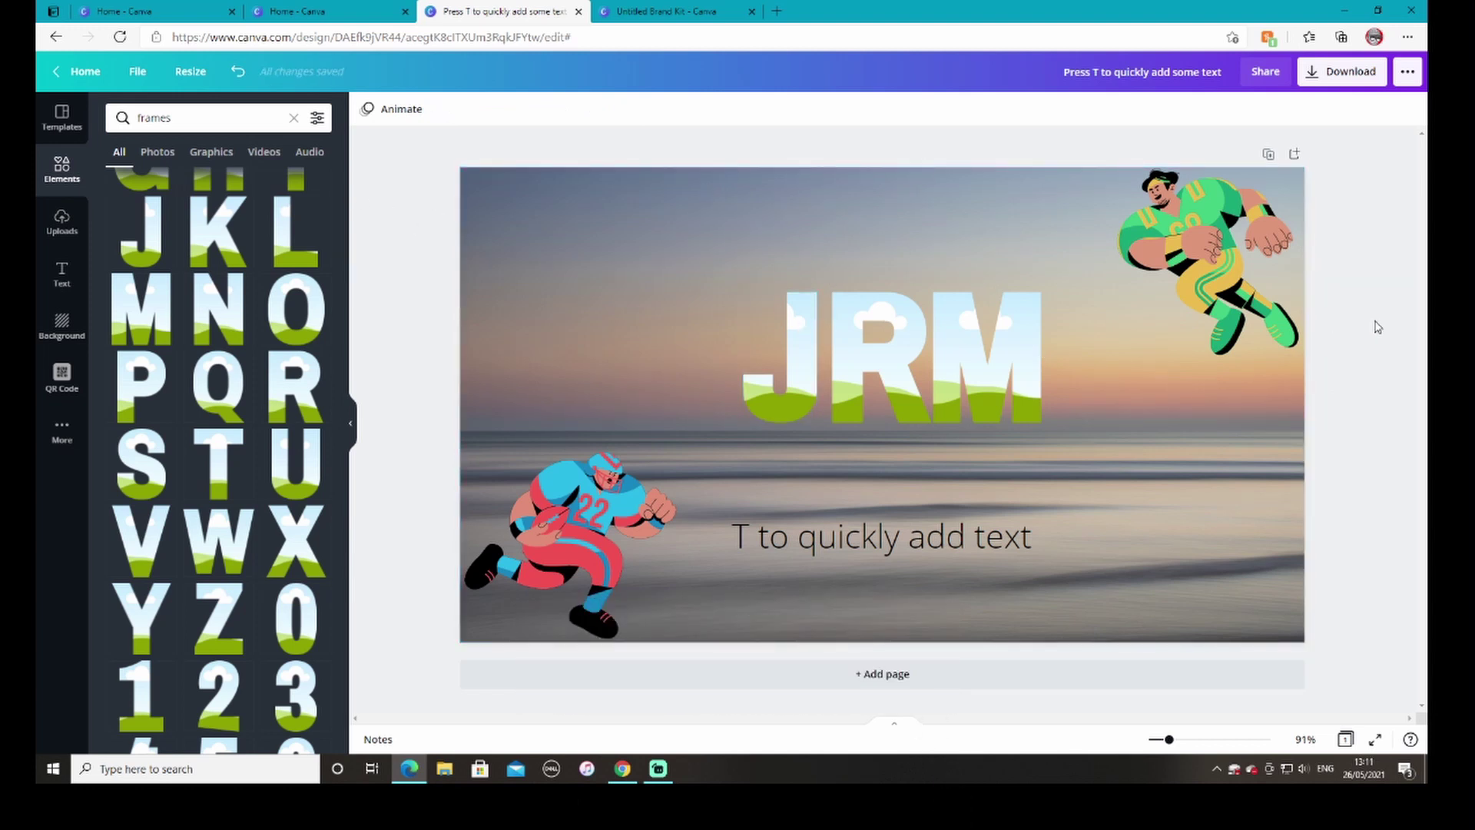
# Recolour the beach background photo, trying pink, violet and orange from the default colours before settling on light orange.
pyautogui.click(1222, 504)
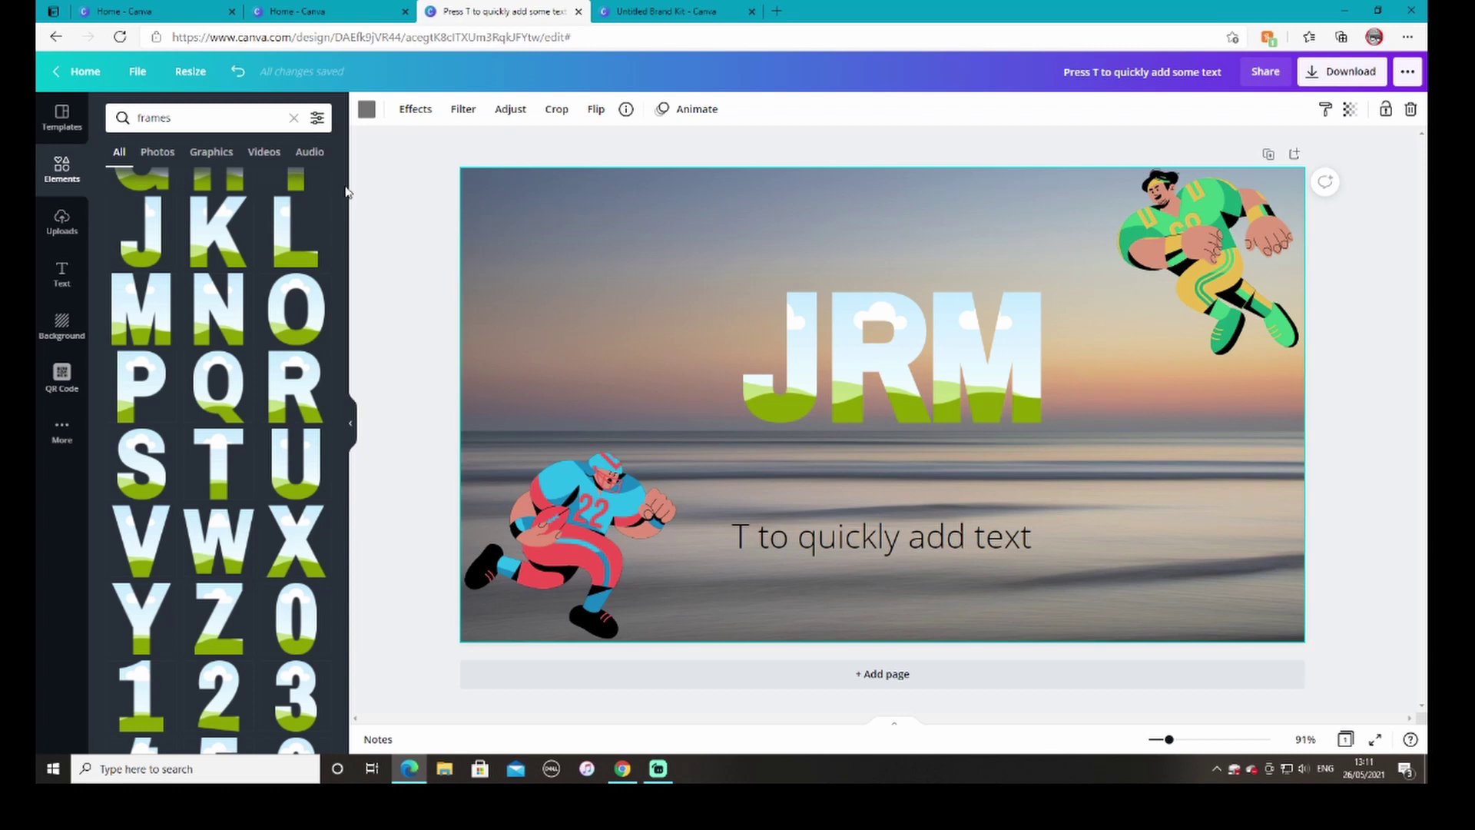
pyautogui.click(366, 109)
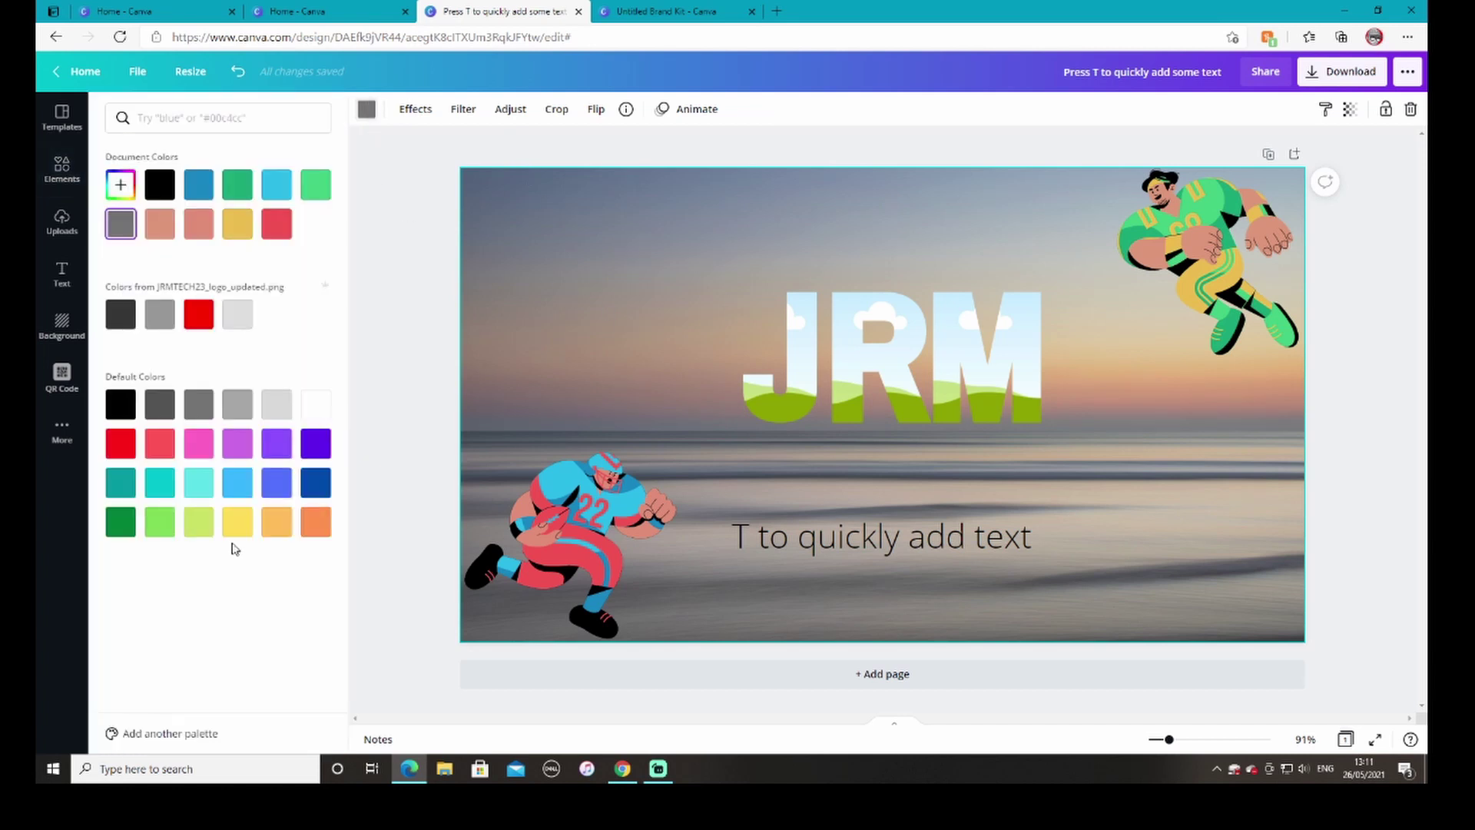
pyautogui.click(198, 443)
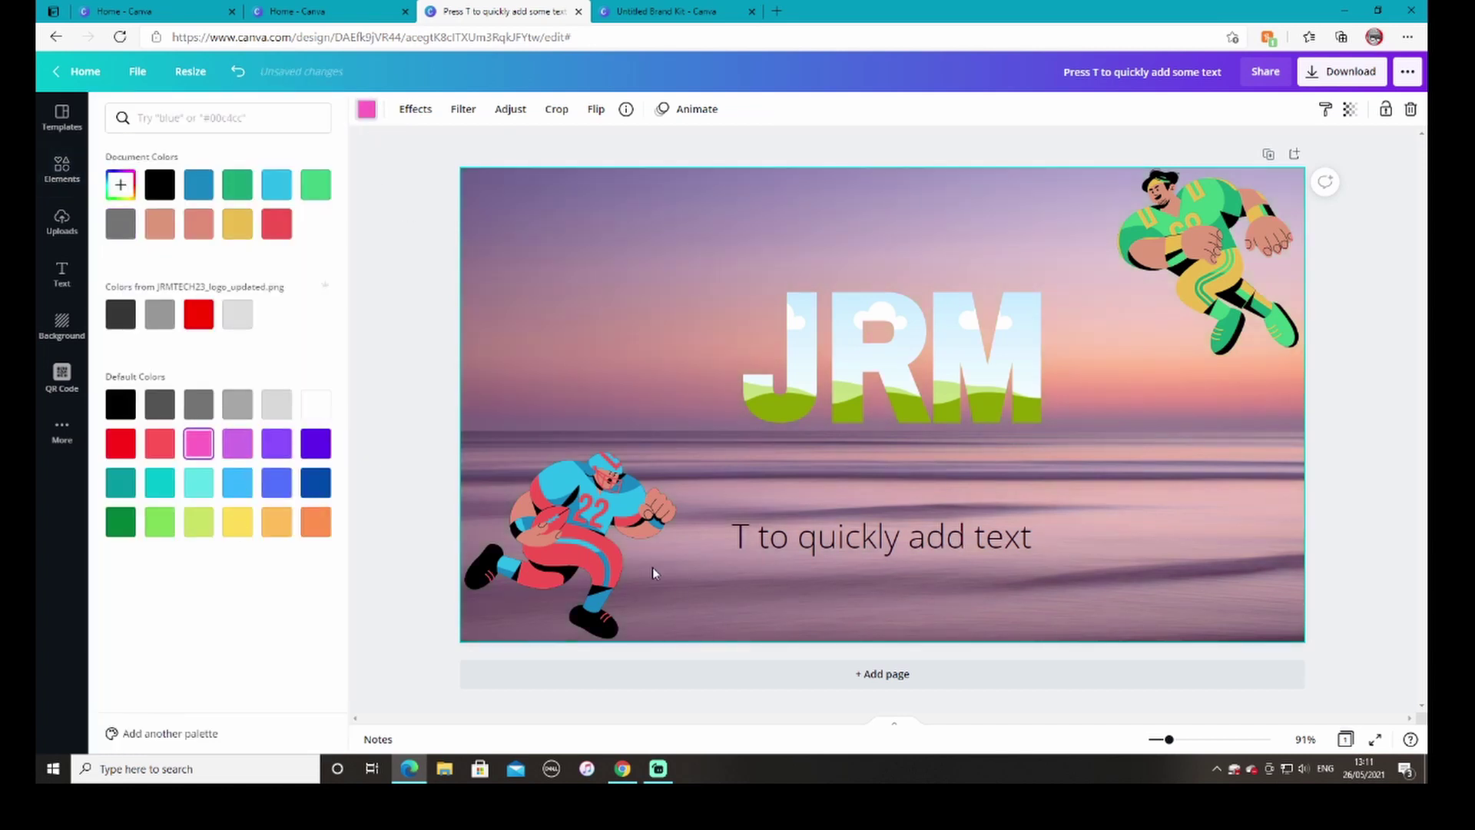
pyautogui.click(315, 447)
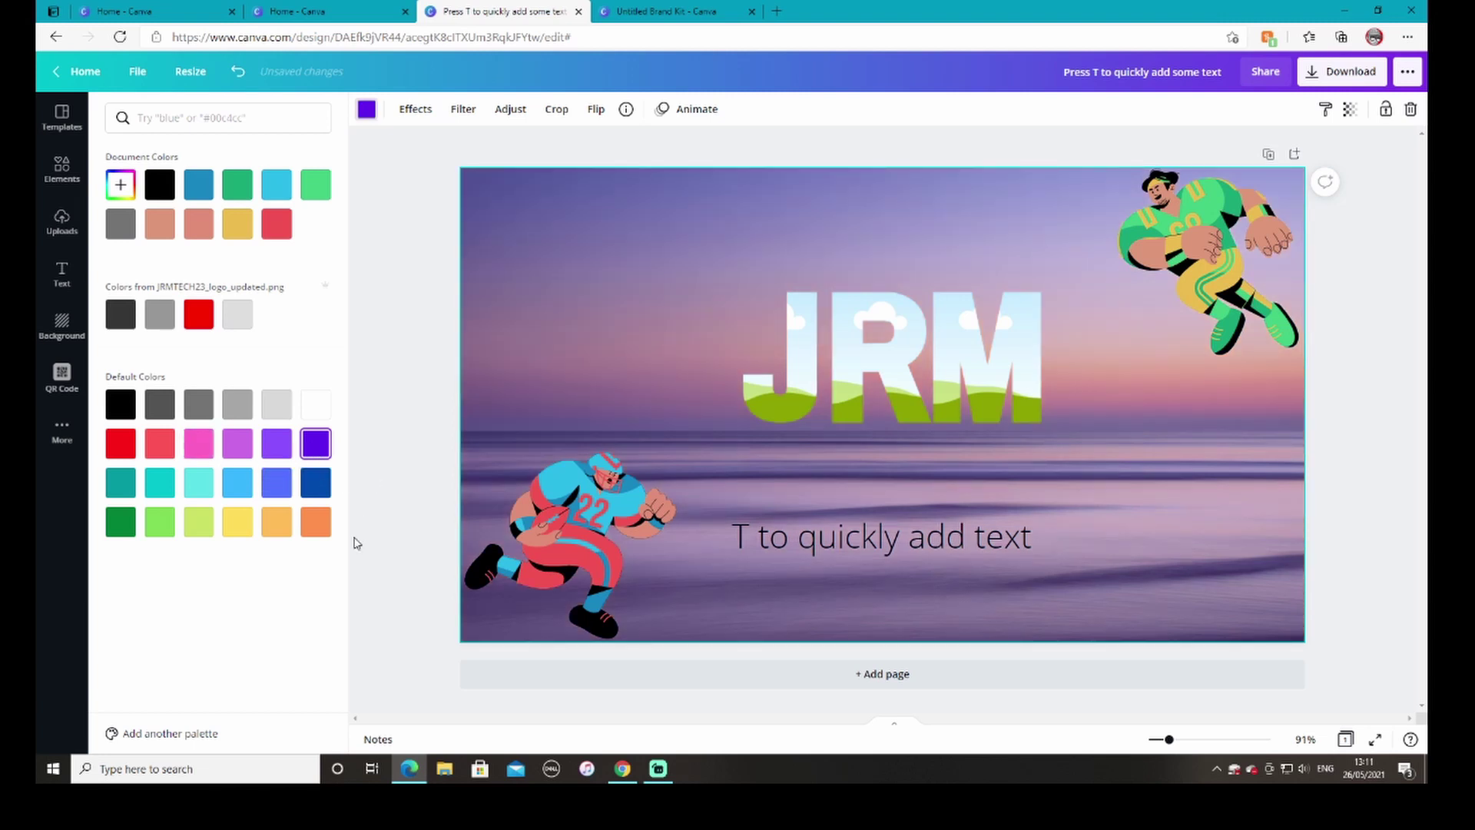
pyautogui.click(316, 522)
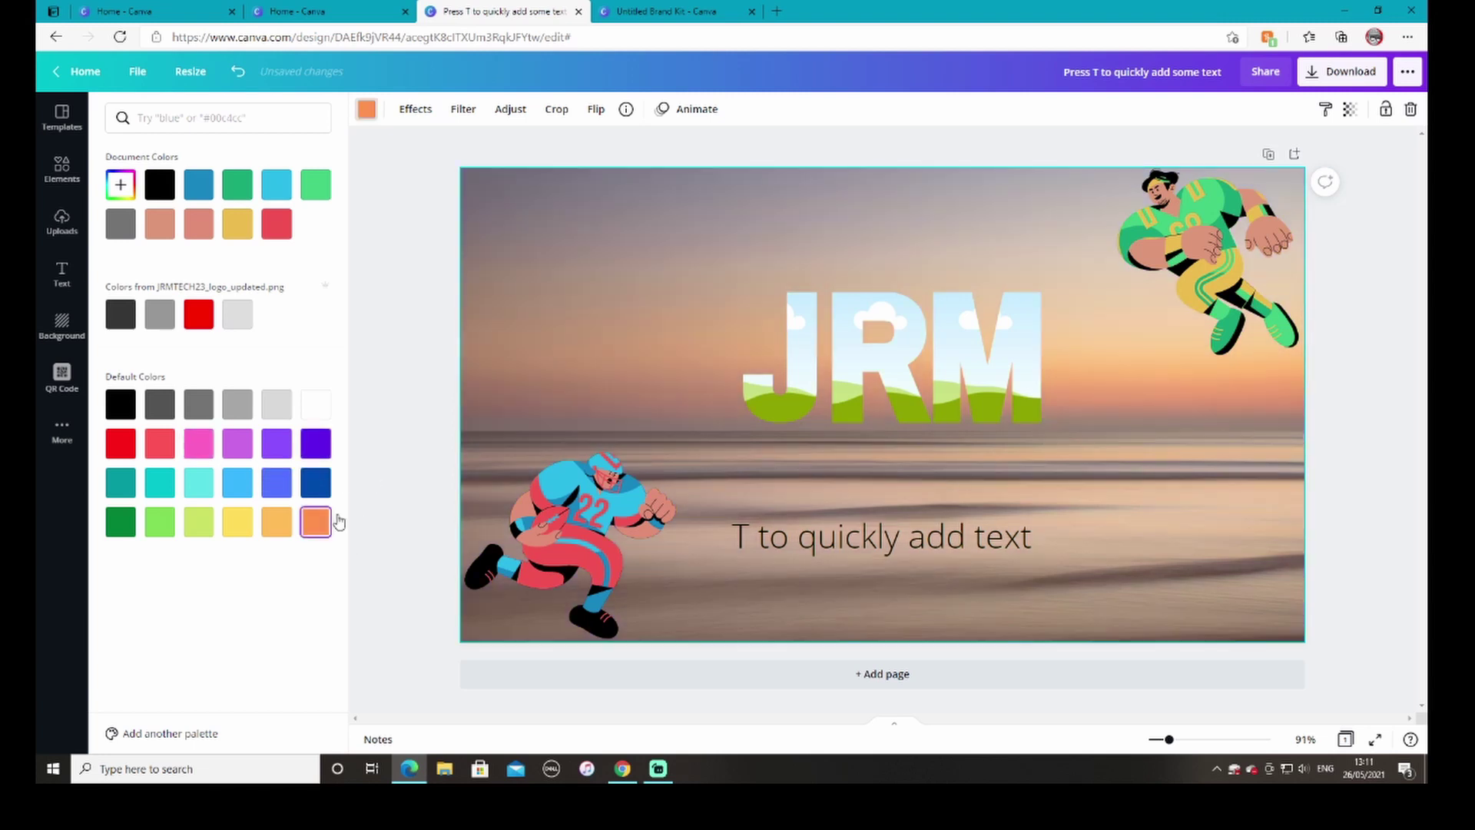
pyautogui.click(277, 523)
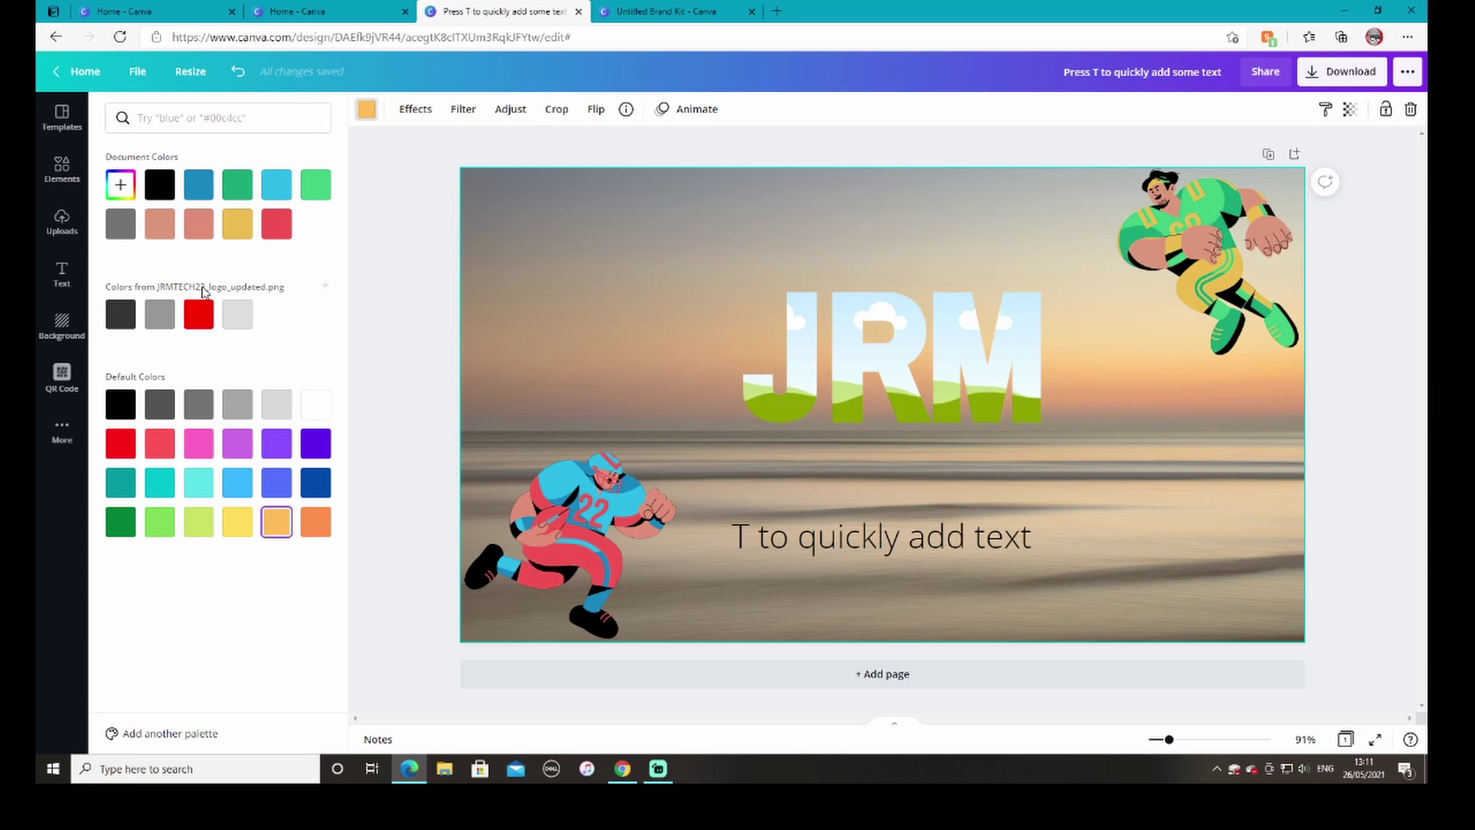
# Open the Brand Kit from the Canva home page and view the options available for the brand logo.
pyautogui.click(300, 11)
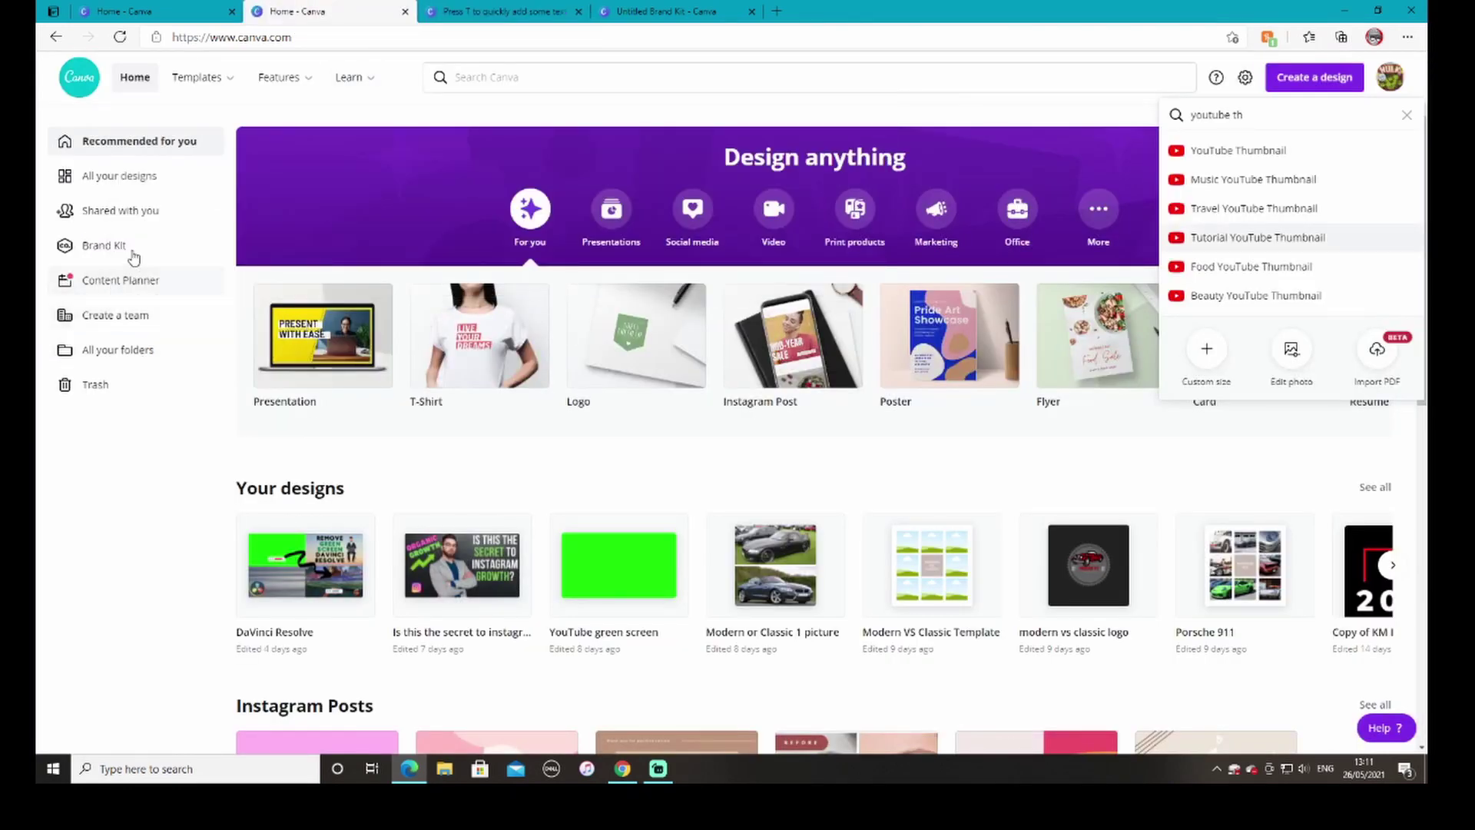
pyautogui.click(132, 254)
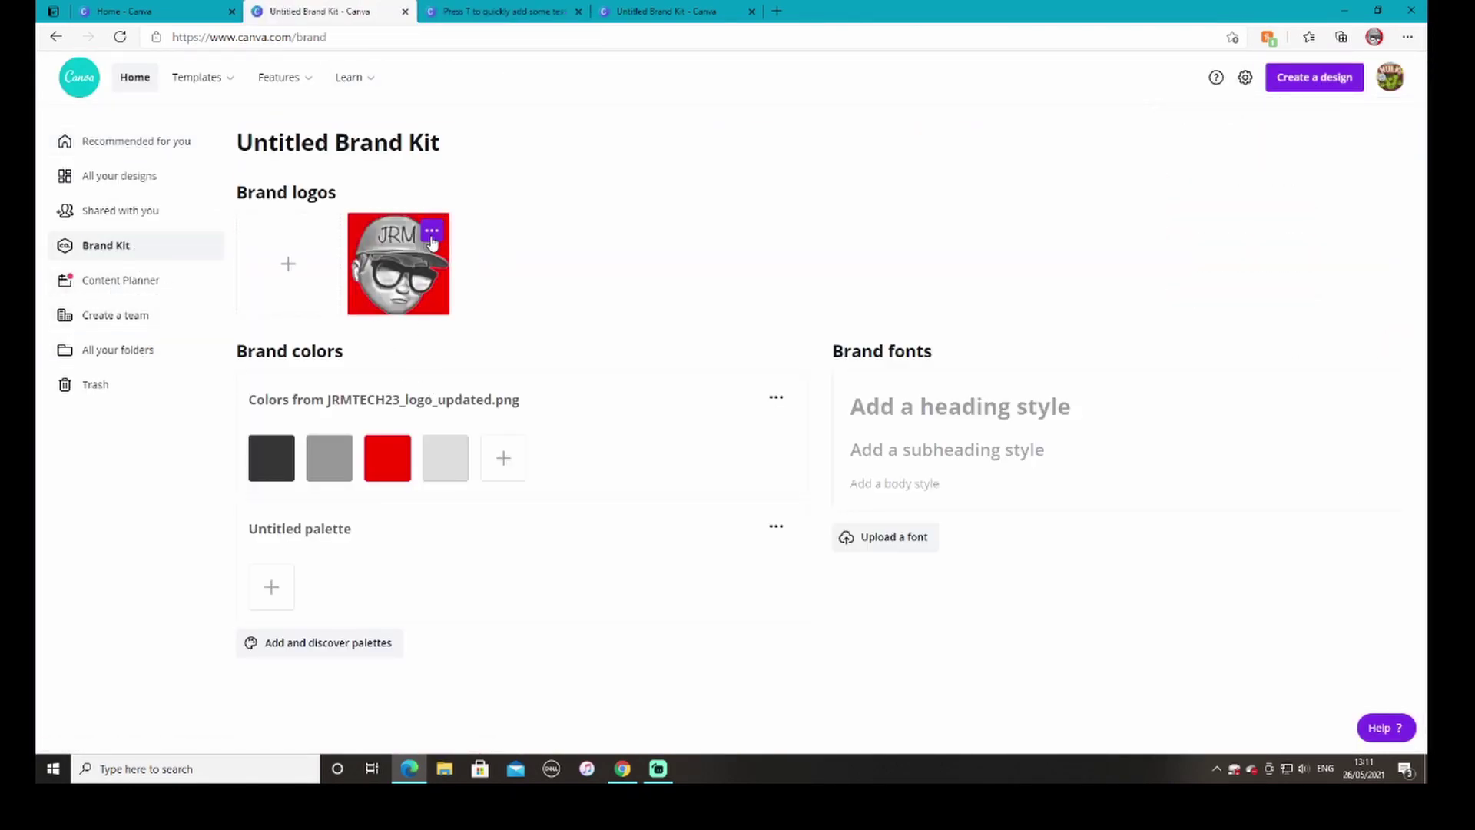
pyautogui.click(432, 234)
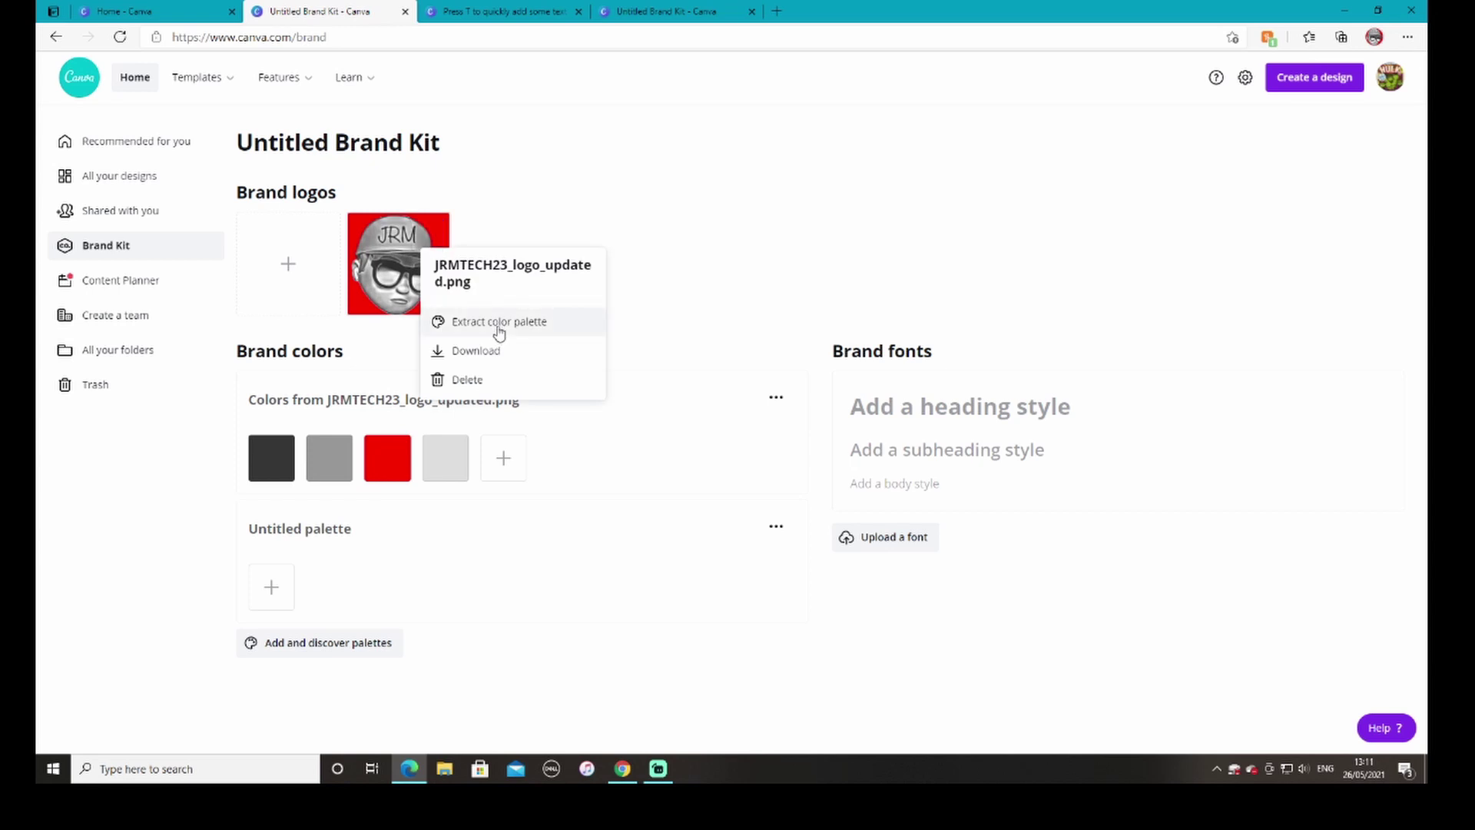
pyautogui.click(711, 193)
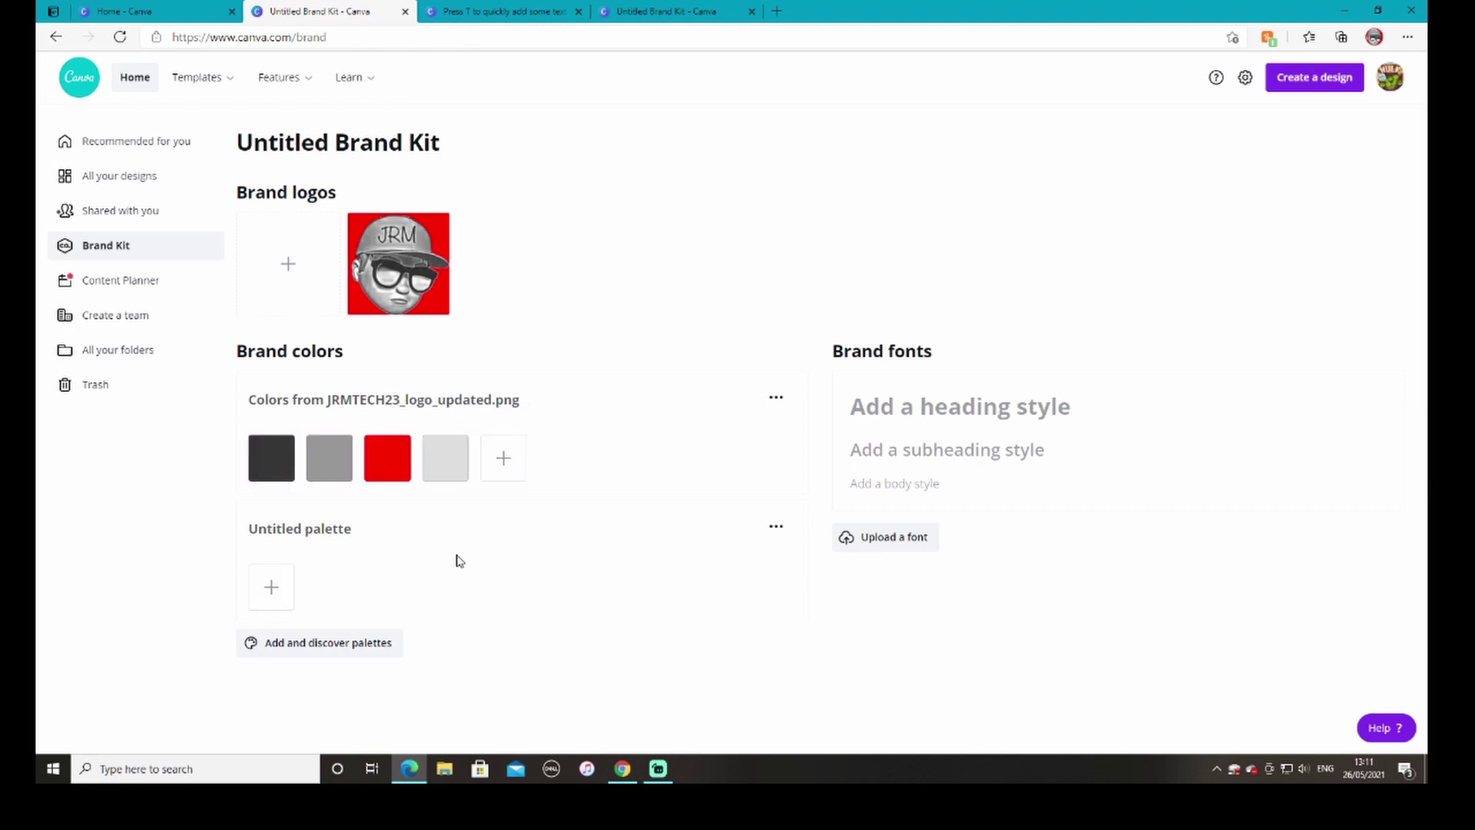
# Add a medium blue and a bright cyan (#00F7FF) to the untitled brand palette.
pyautogui.click(282, 585)
pyautogui.moveTo(323, 499); pyautogui.dragTo(416, 497)
pyautogui.click(435, 409)
pyautogui.click(328, 586)
pyautogui.click(329, 586)
pyautogui.moveTo(492, 412); pyautogui.dragTo(566, 379)
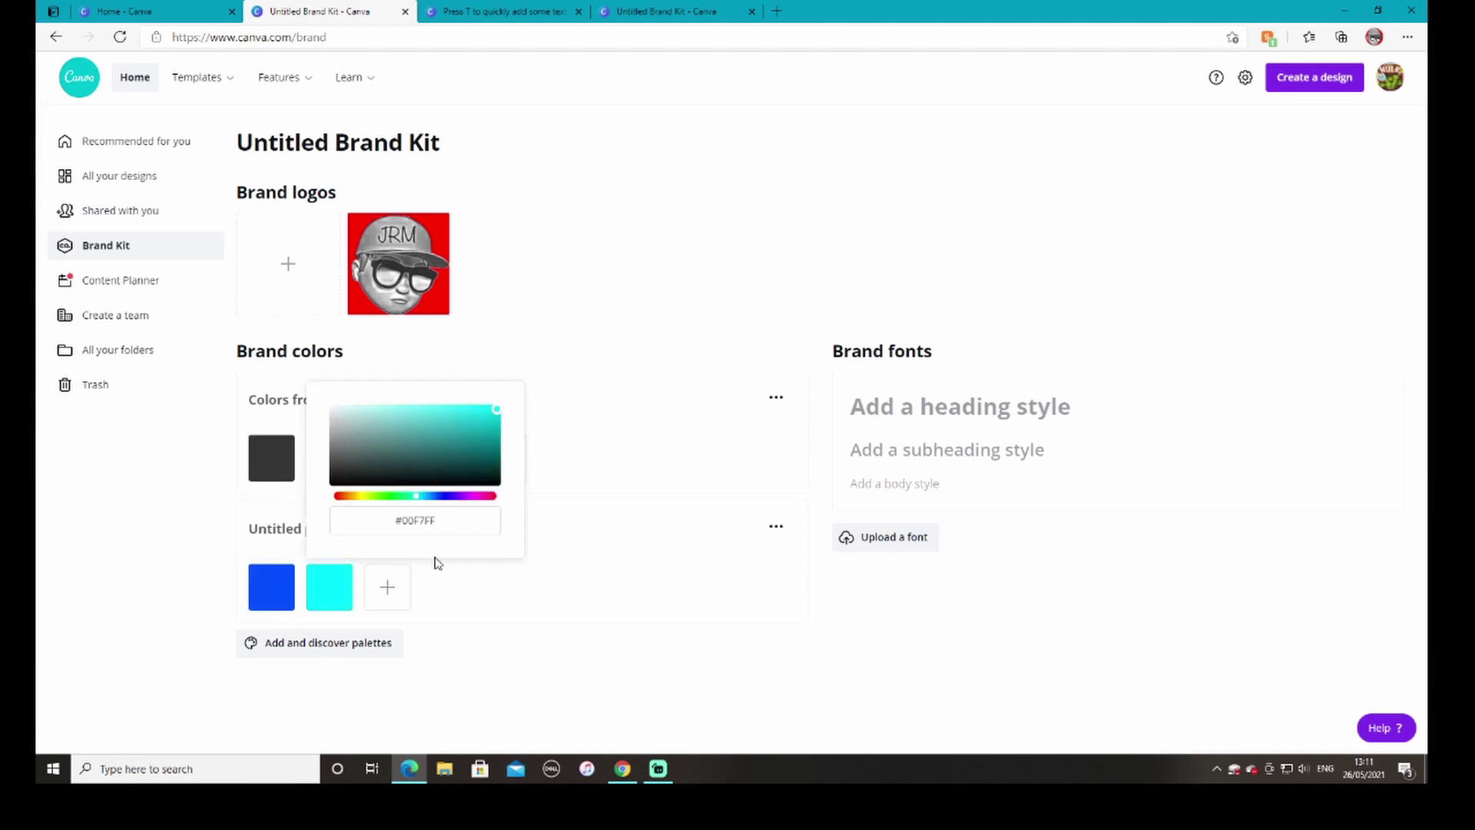
# Add a third colour, deep blue #1400FF, to the untitled brand palette.
pyautogui.click(387, 586)
pyautogui.moveTo(430, 461); pyautogui.dragTo(396, 435)
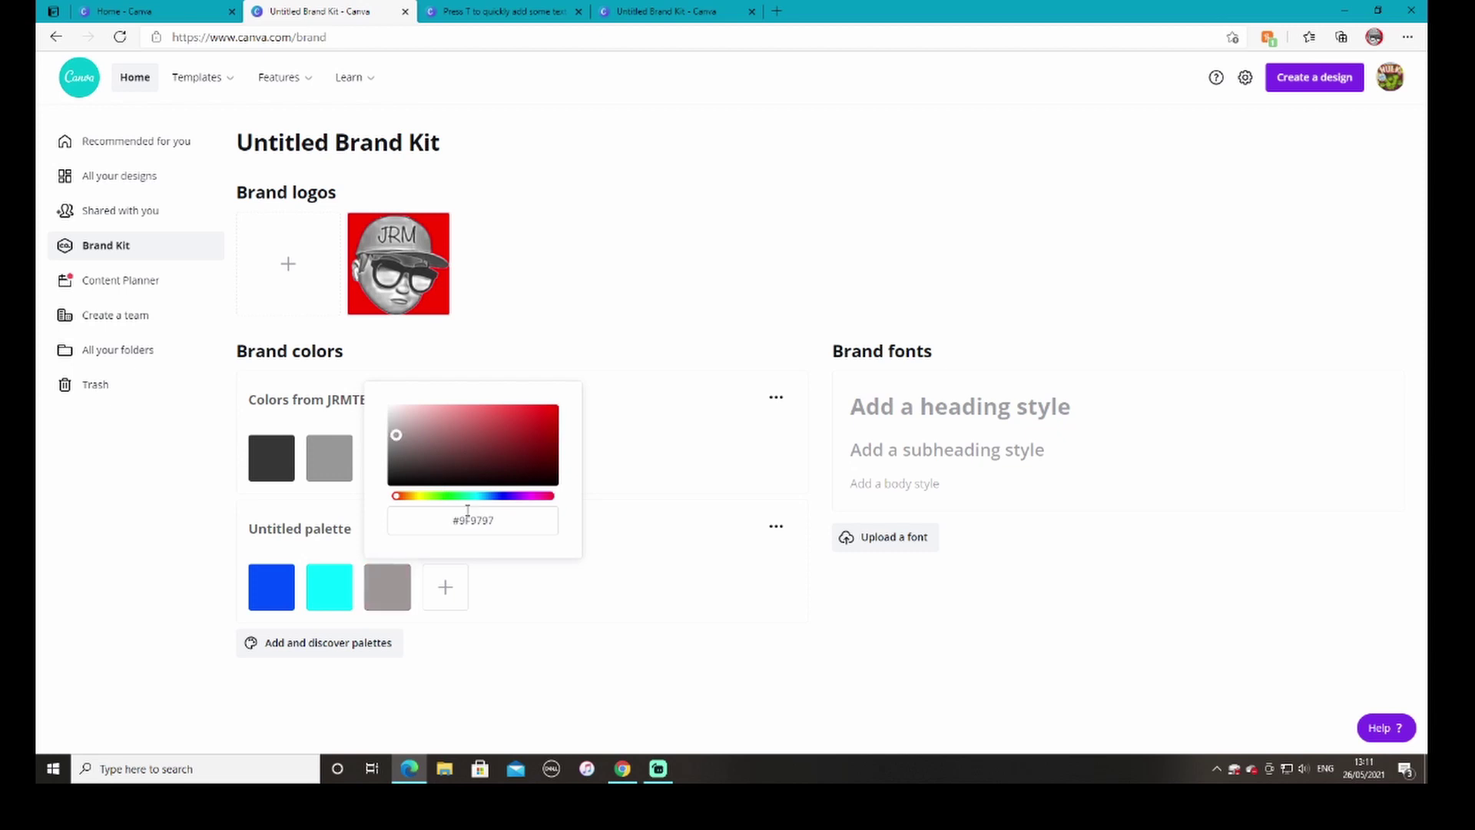
pyautogui.moveTo(467, 496)
pyautogui.mouseDown()
pyautogui.moveTo(537, 507)
pyautogui.moveTo(501, 513)
pyautogui.mouseUp()
pyautogui.moveTo(514, 454)
pyautogui.mouseDown()
pyautogui.moveTo(590, 428)
pyautogui.moveTo(619, 391)
pyautogui.mouseUp()
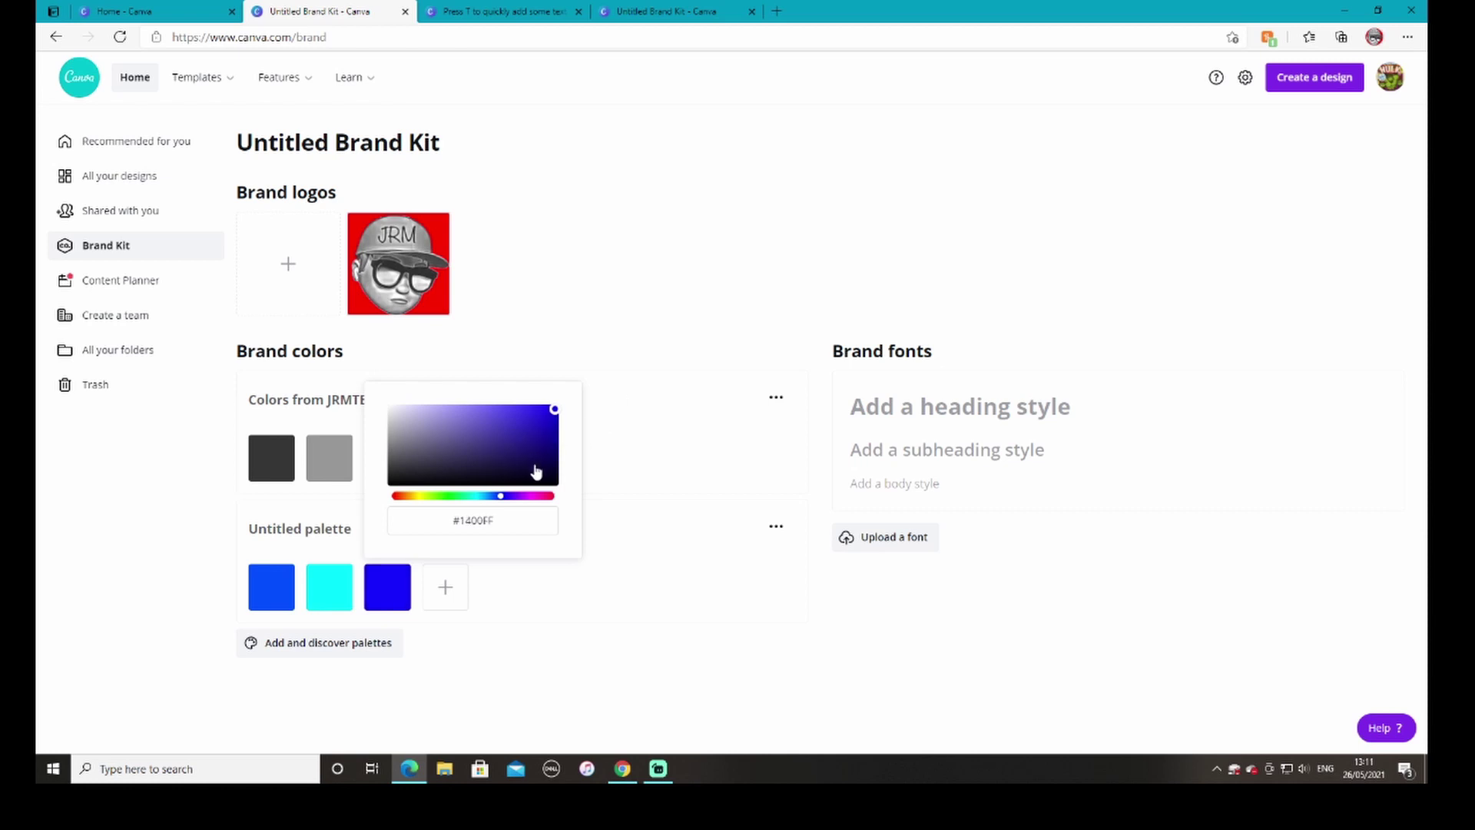
pyautogui.click(563, 624)
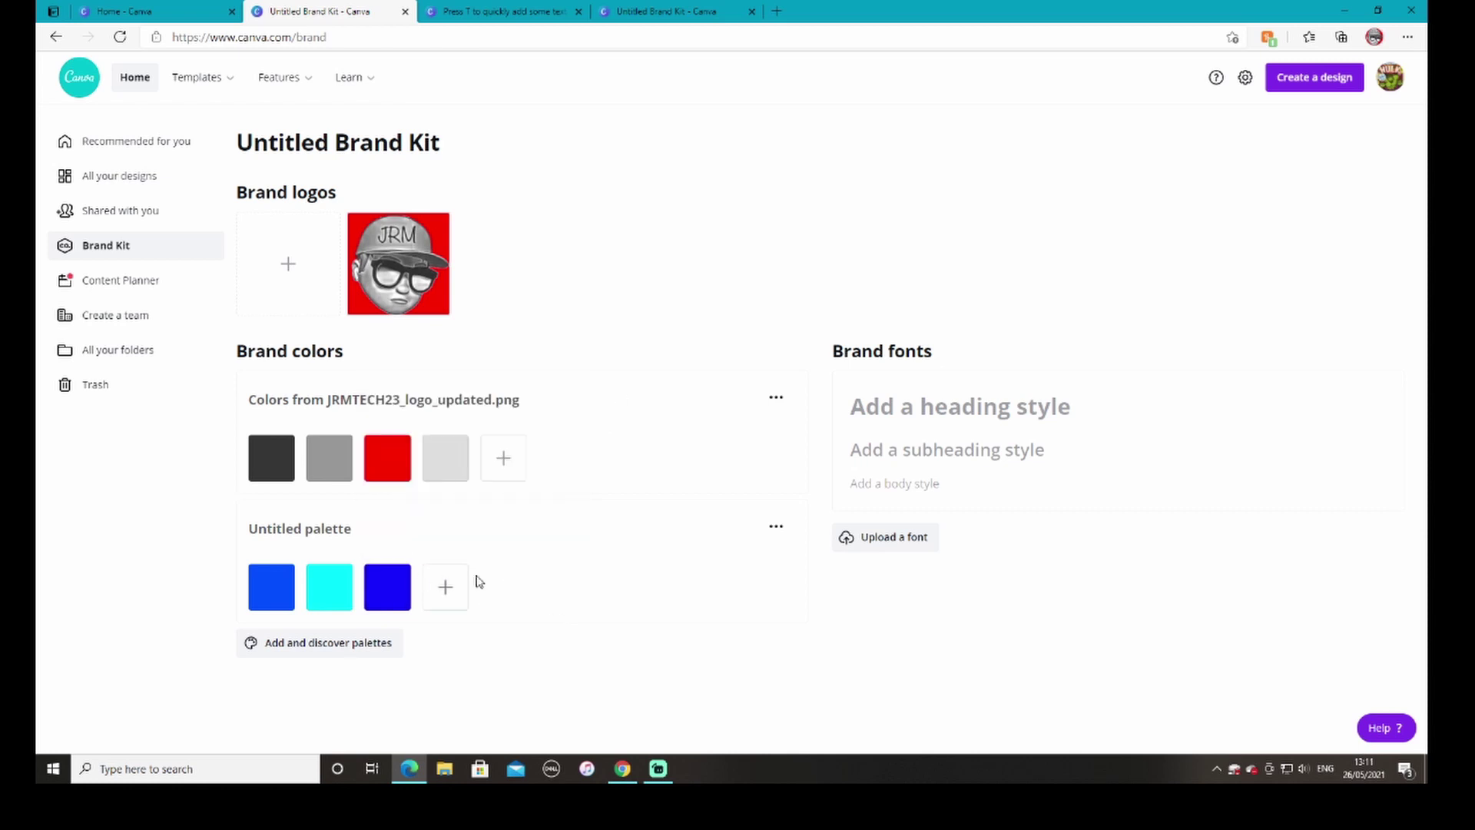
# Rename the untitled brand palette to "Blue Colour Pallet".
pyautogui.click(328, 533)
pyautogui.write('Blu')
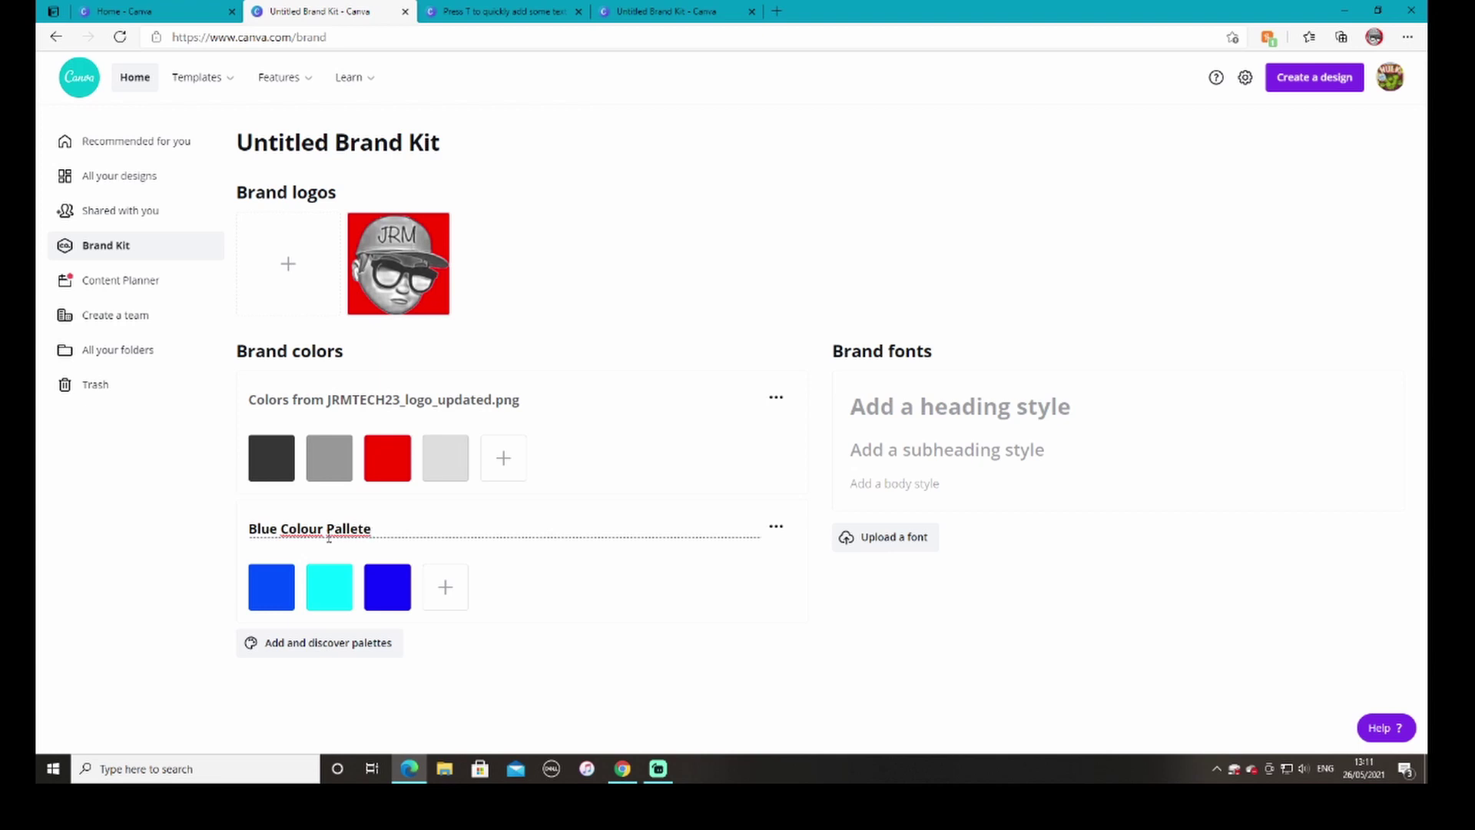
pyautogui.rightClick(298, 527)
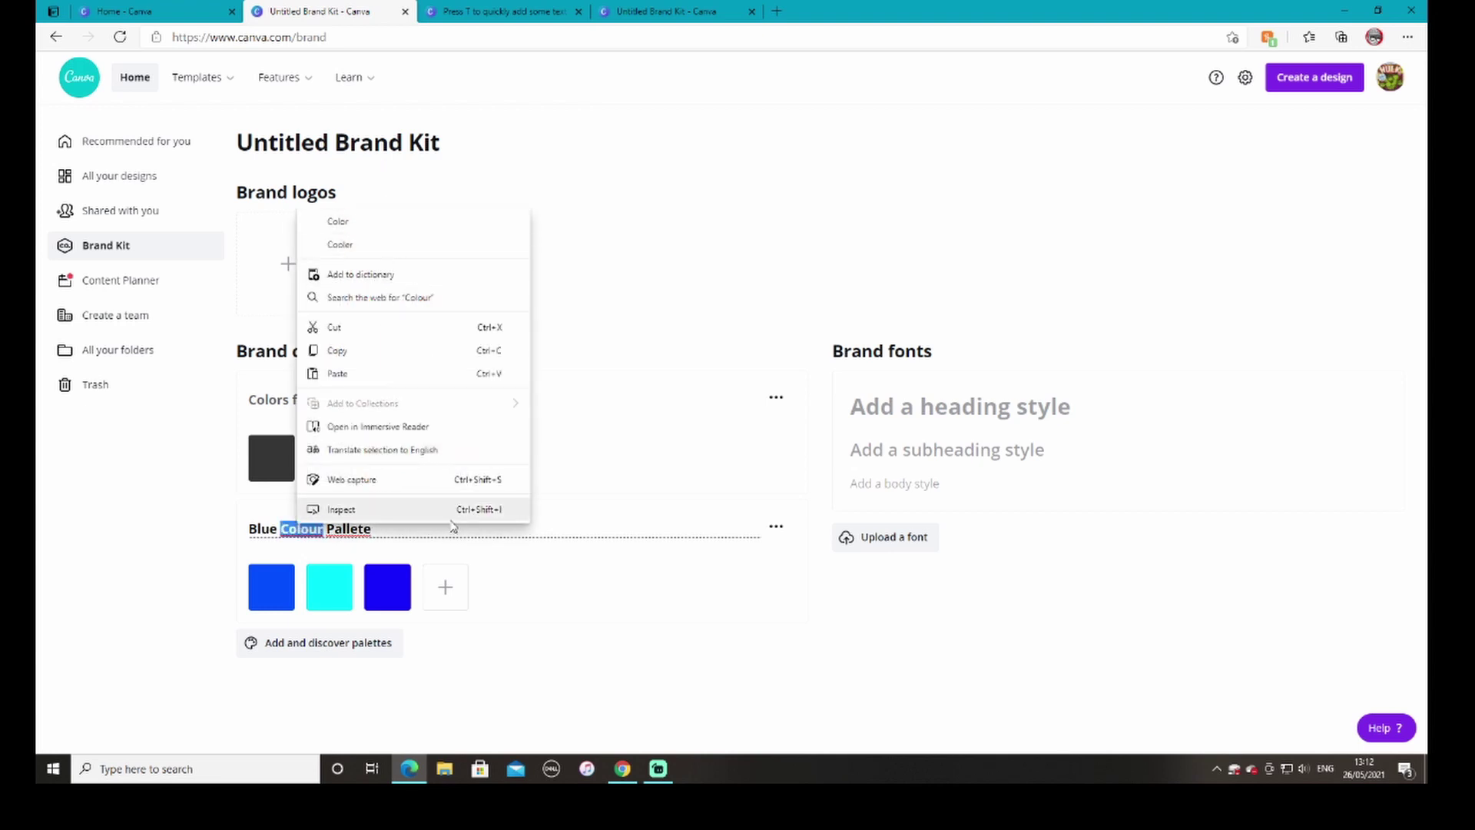
pyautogui.rightClick(362, 528)
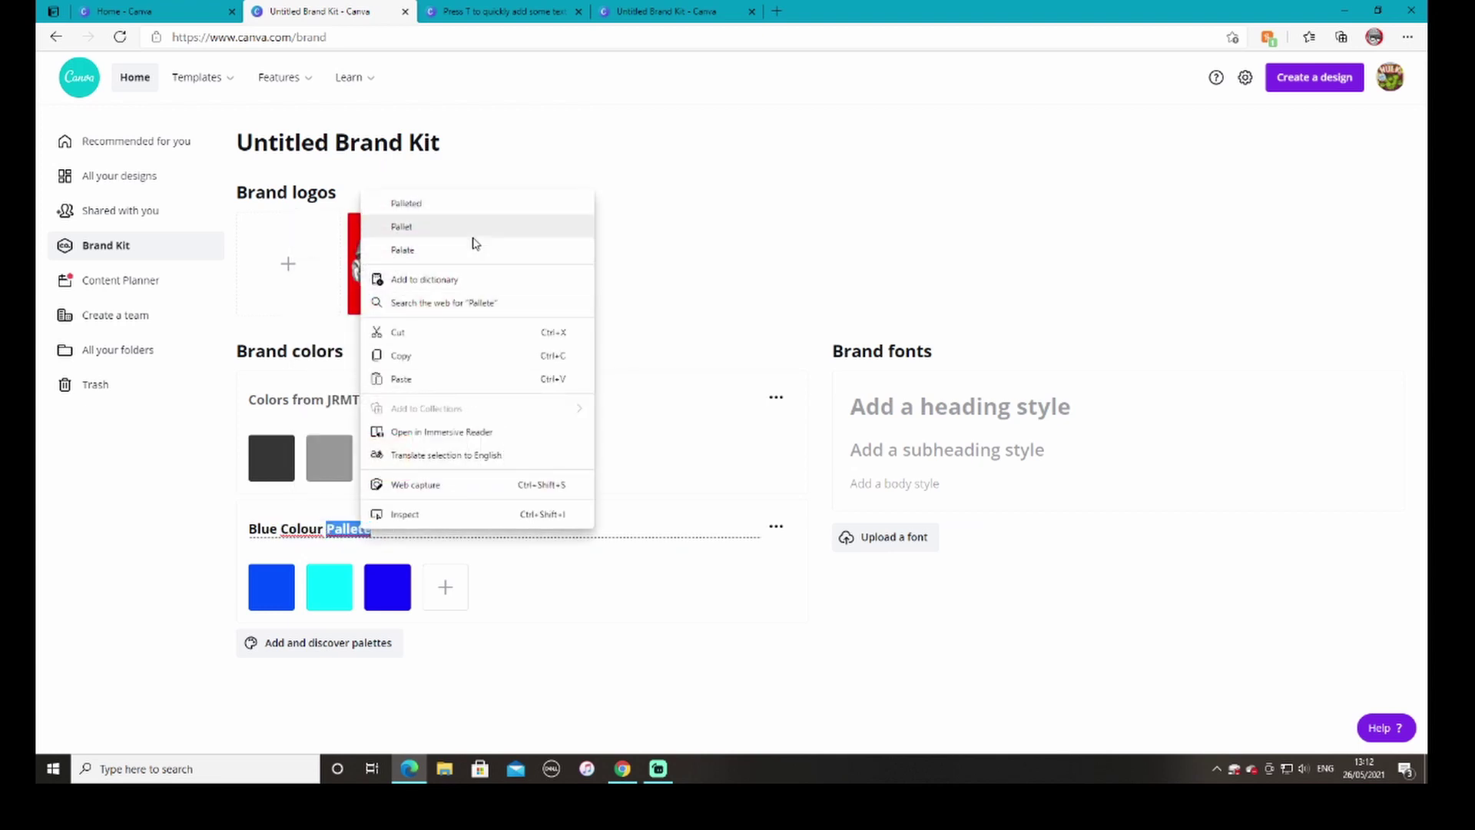
pyautogui.click(475, 239)
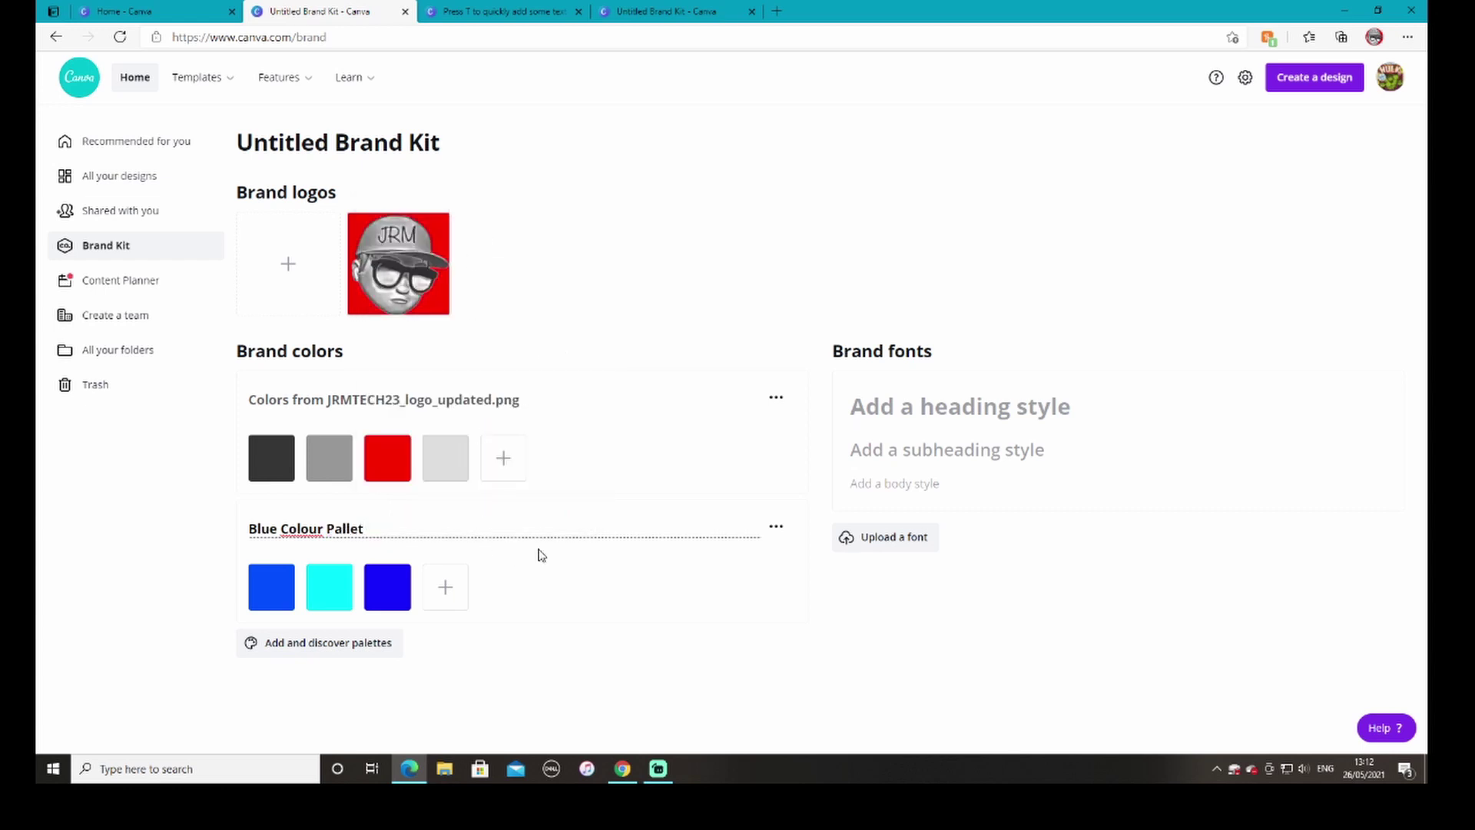
pyautogui.click(650, 604)
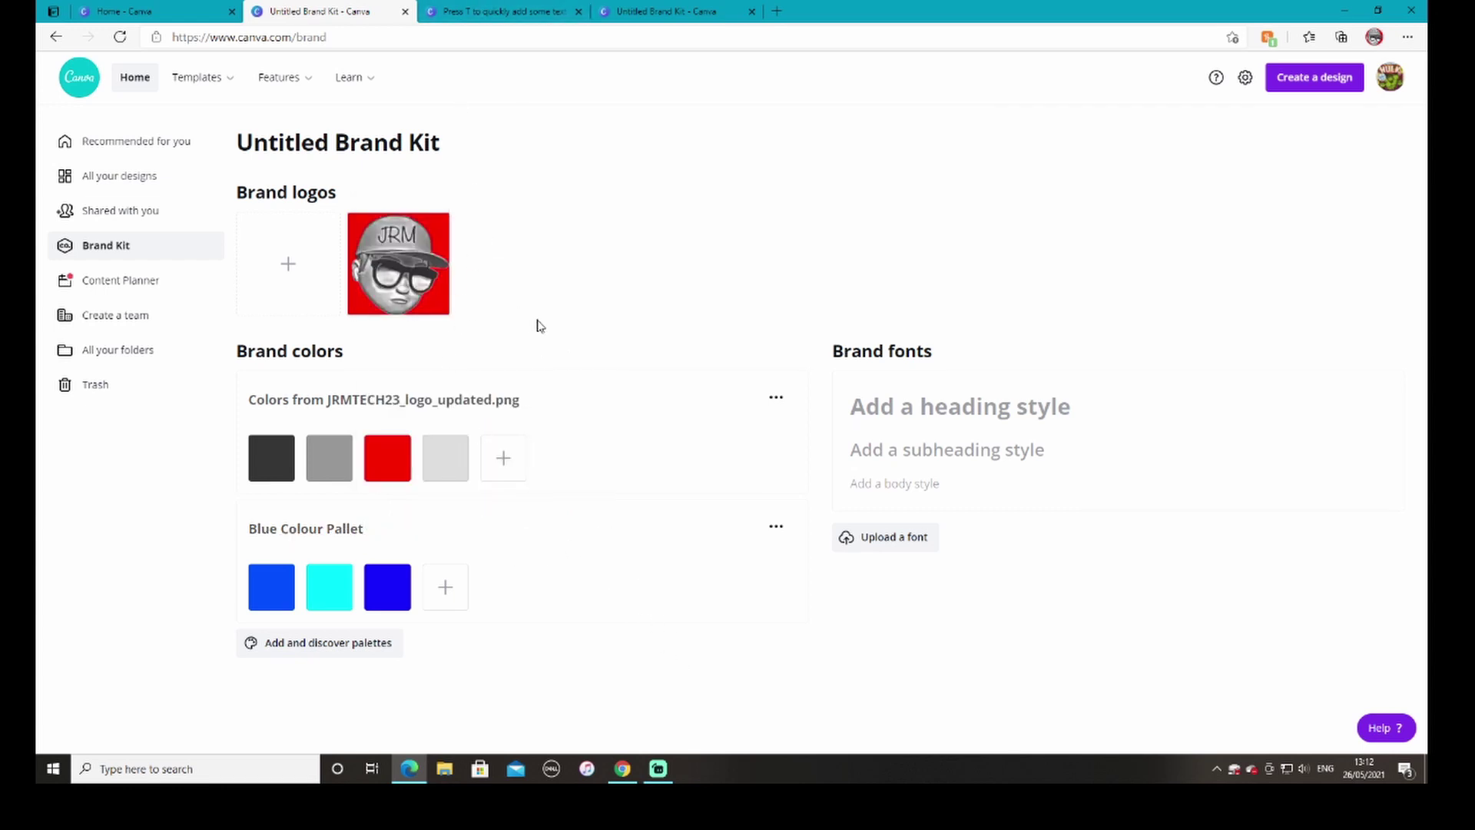
# Return to the design with the JRM letters and reload its page.
pyautogui.click(673, 11)
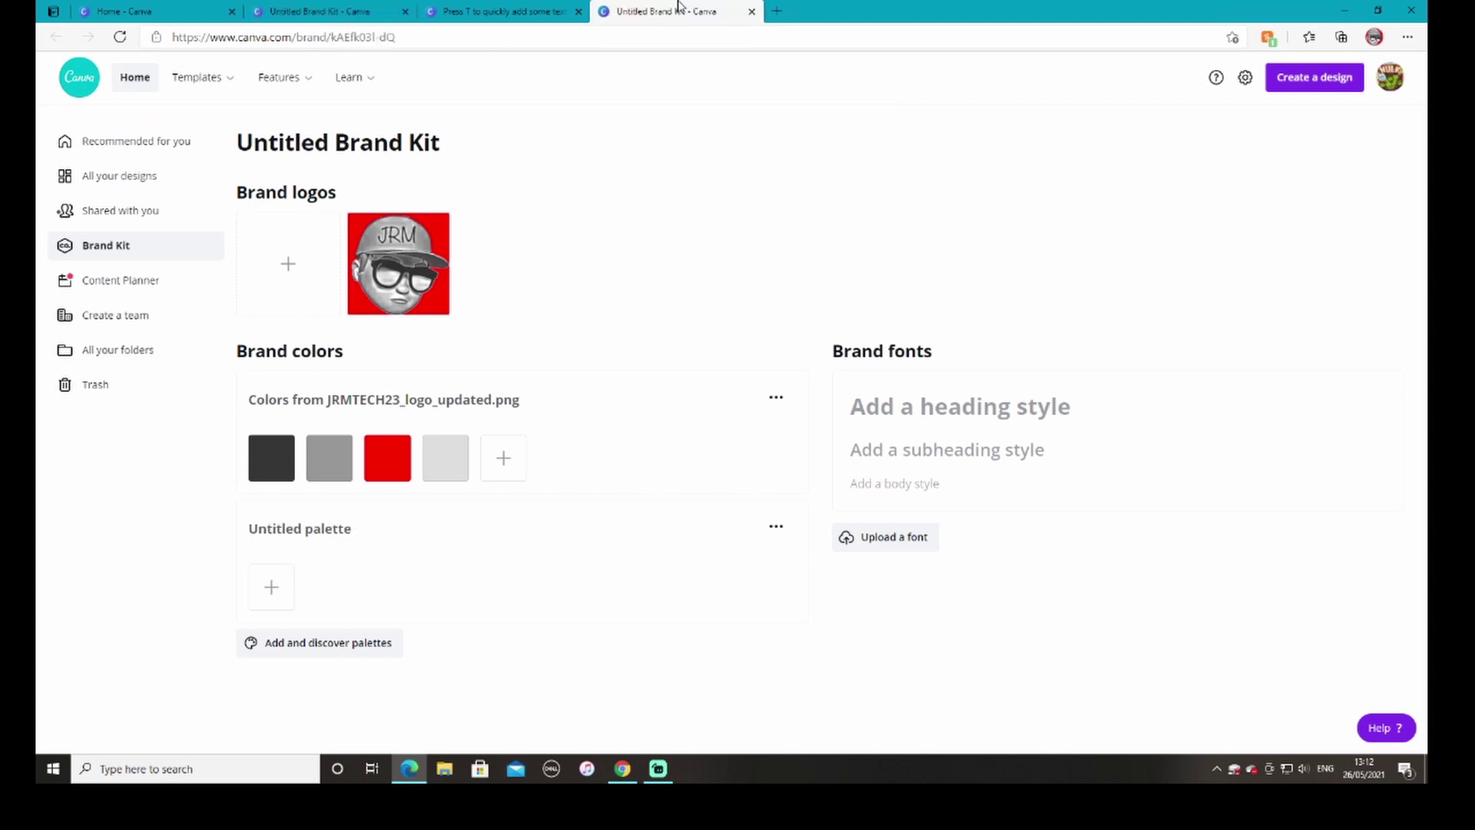
pyautogui.click(527, 11)
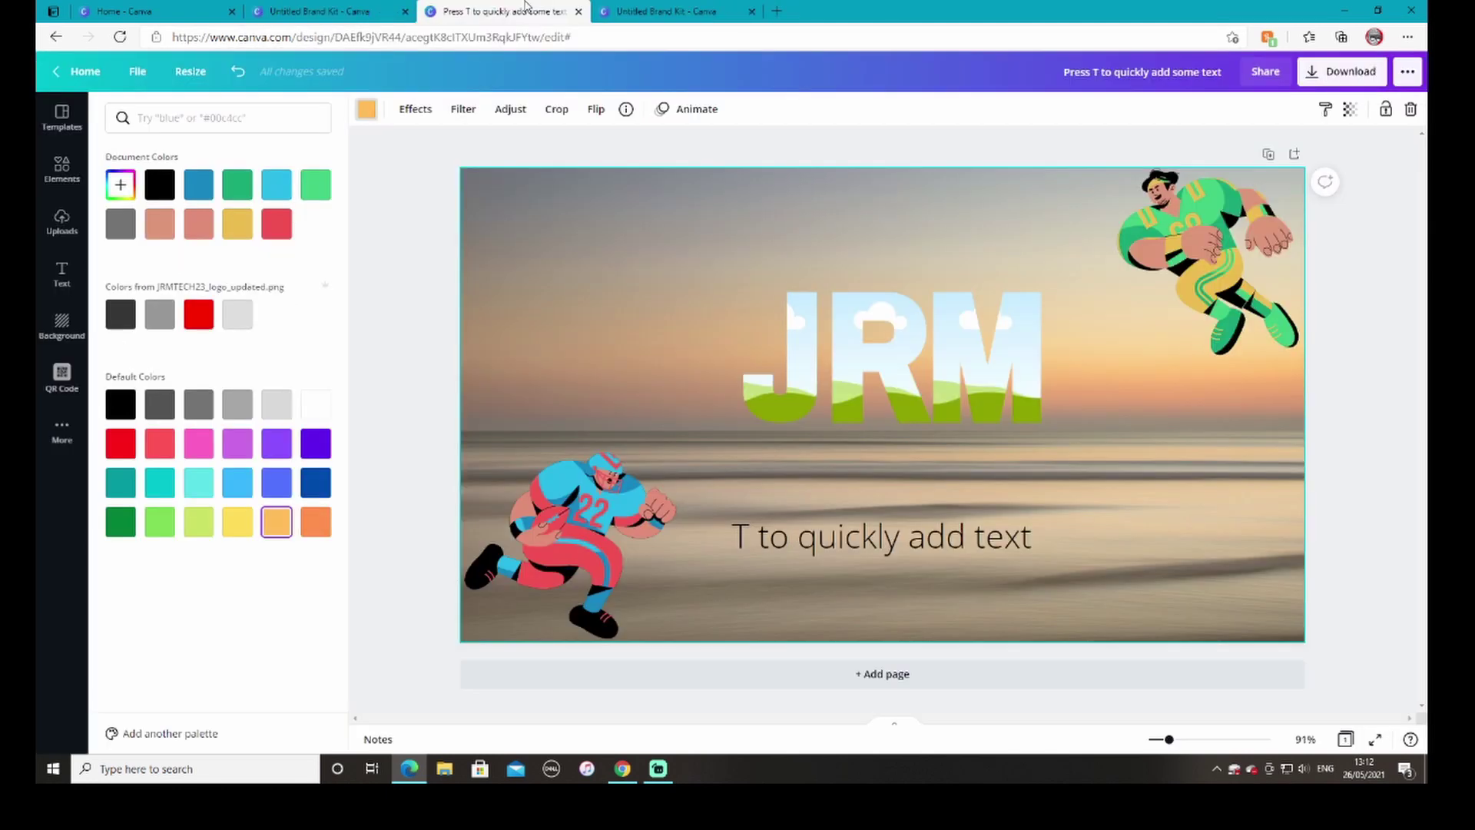
pyautogui.click(120, 37)
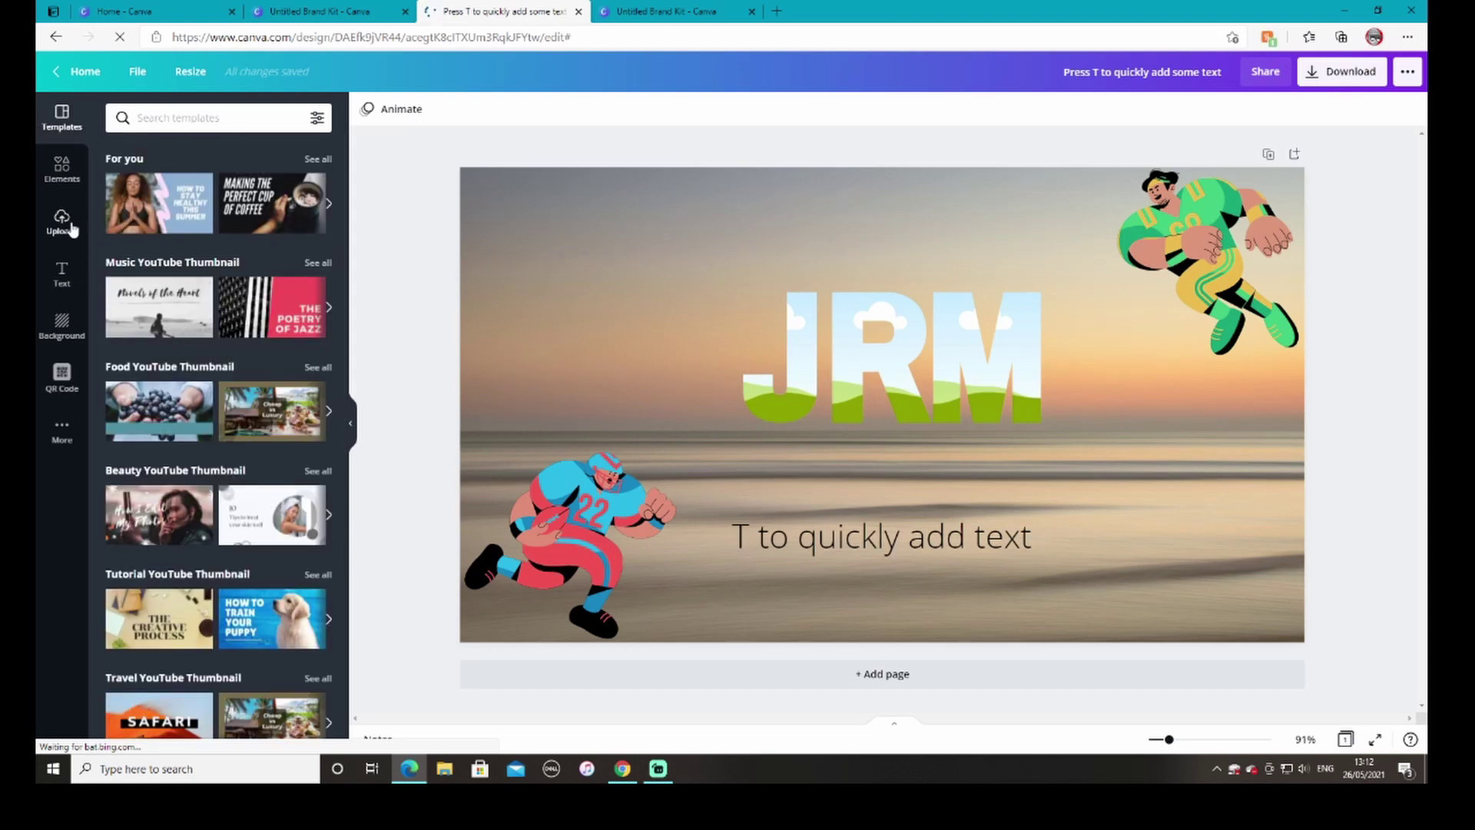
pyautogui.click(66, 273)
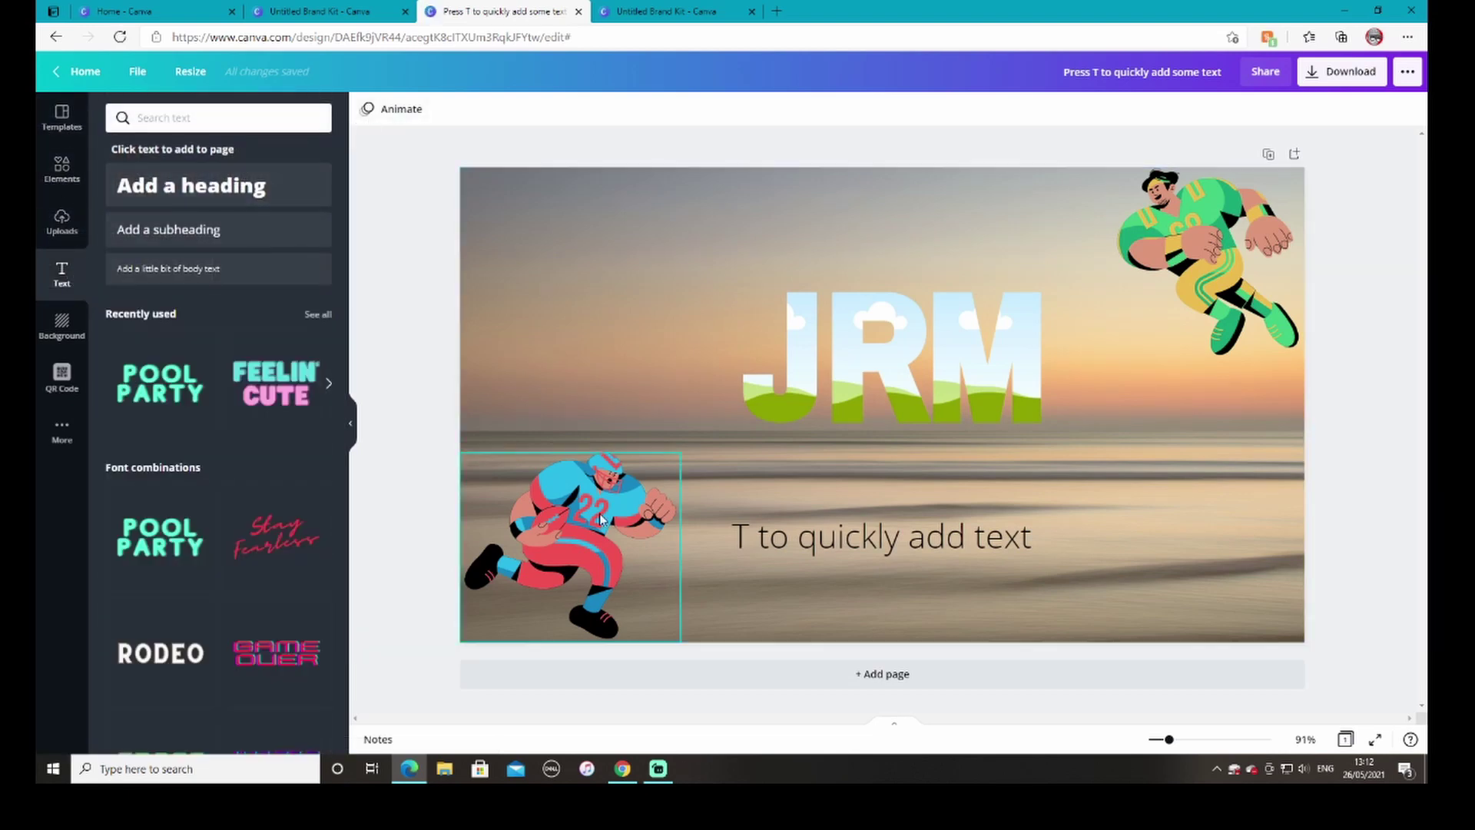
# Recolour the text below the JRM letters, trying logo and blue palette colours before settling on cyan from Blue Colour Pallet.
pyautogui.click(845, 536)
pyautogui.click(586, 109)
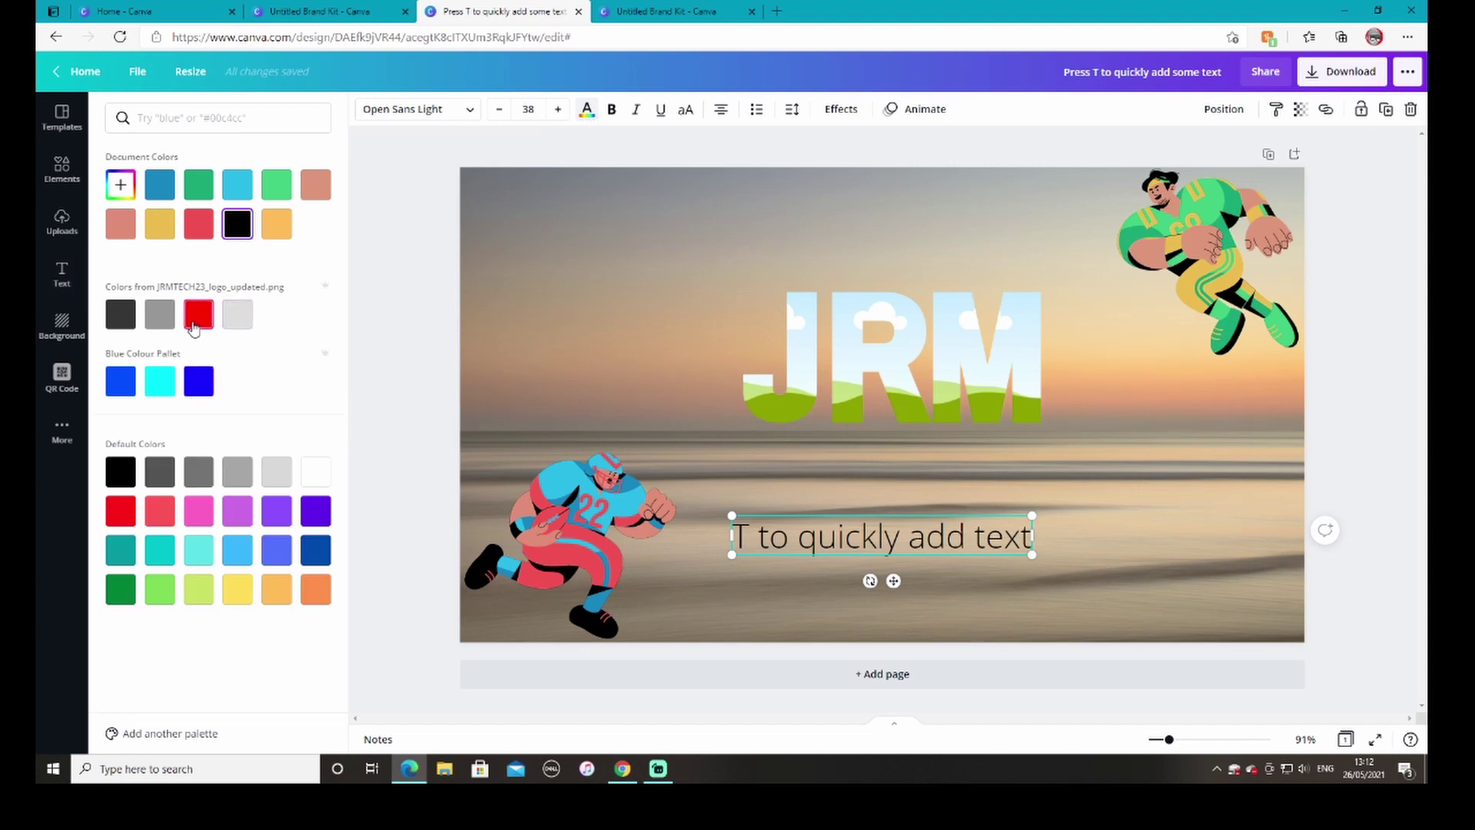
pyautogui.click(198, 314)
pyautogui.click(160, 314)
pyautogui.click(121, 315)
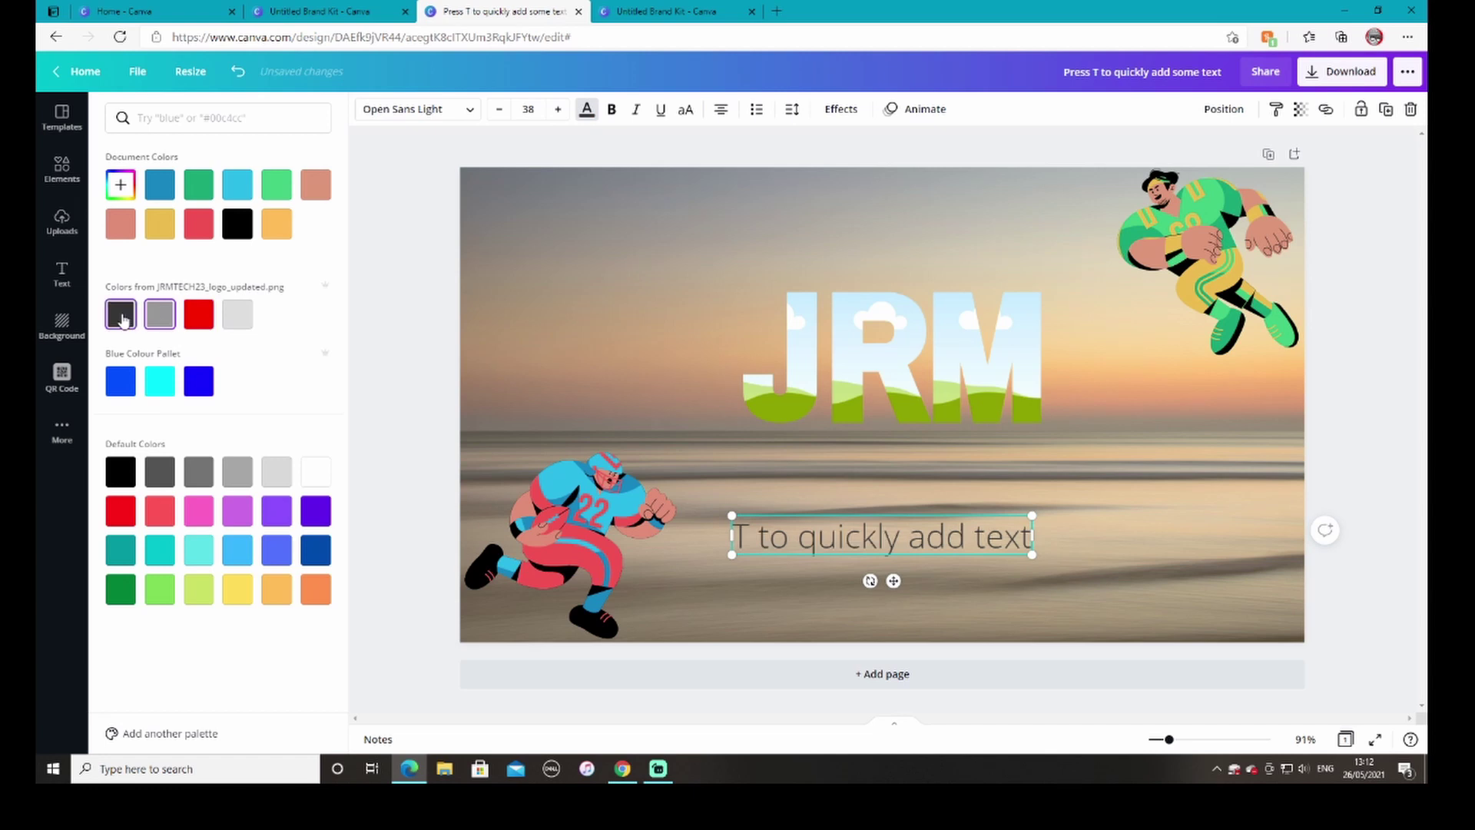
pyautogui.click(196, 388)
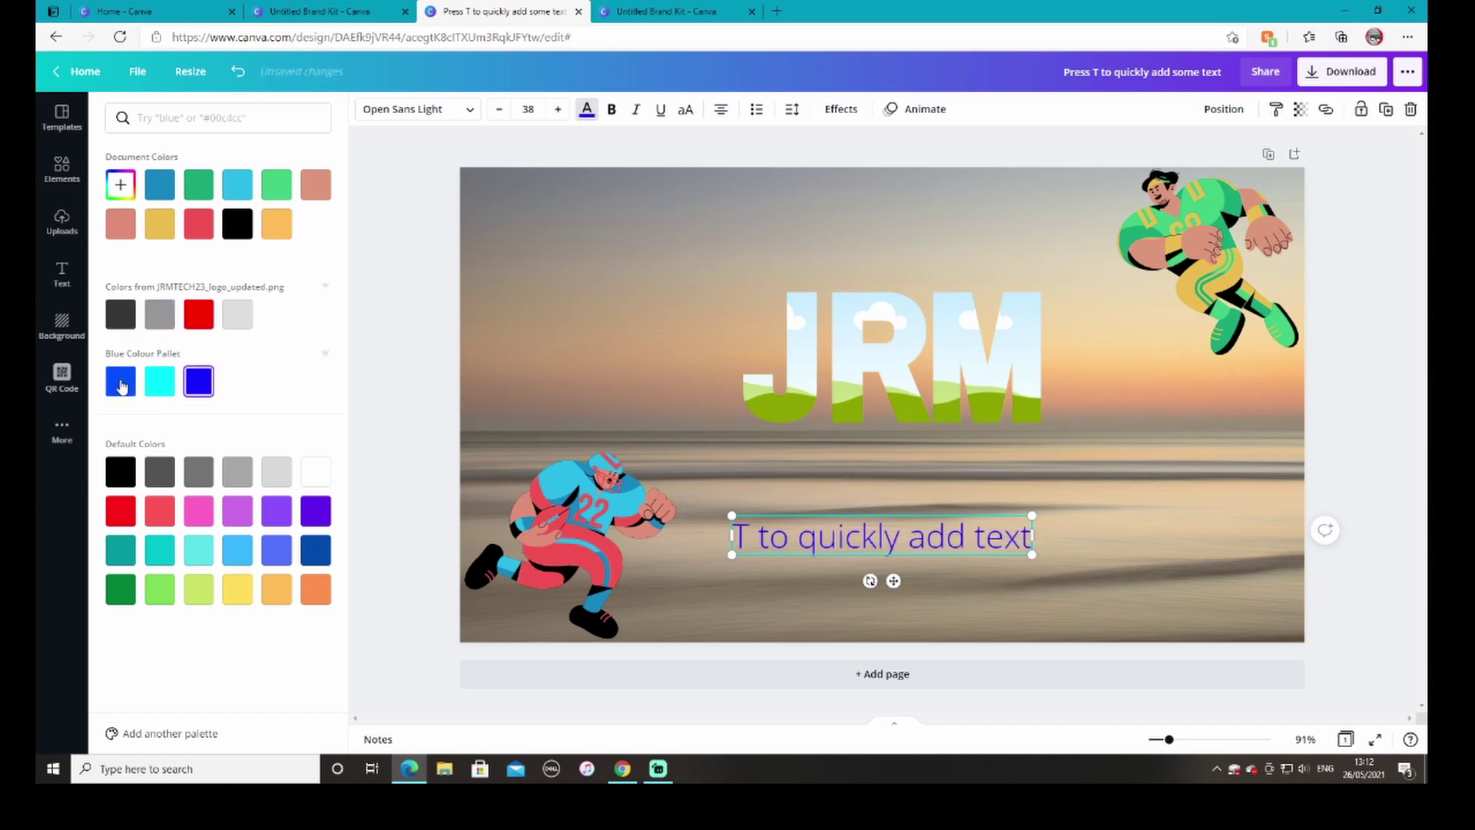
pyautogui.click(160, 382)
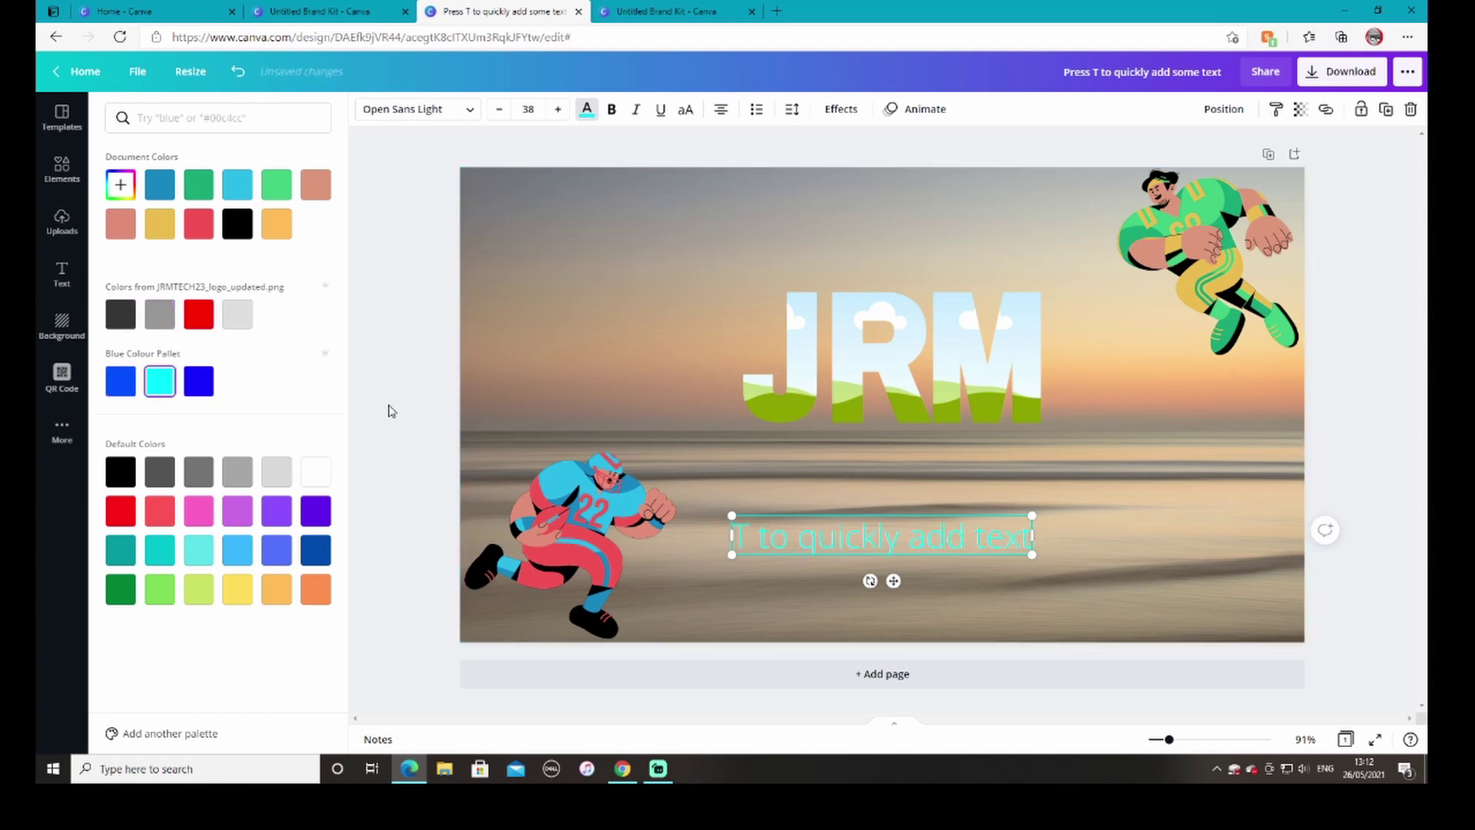
pyautogui.press('Escape')
pyautogui.click(590, 287)
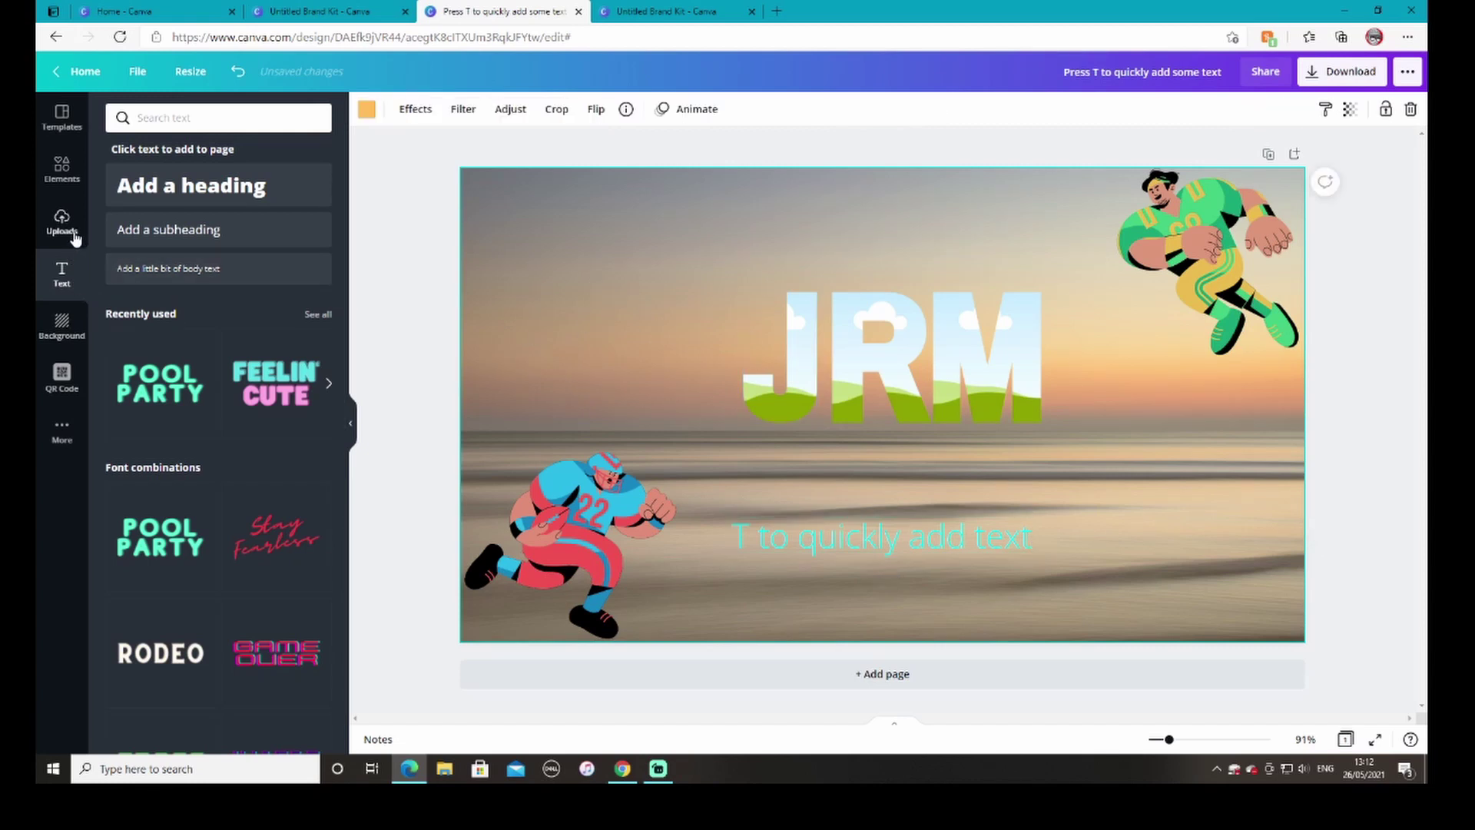
# Browse the recently used elements and open their full list.
pyautogui.click(61, 168)
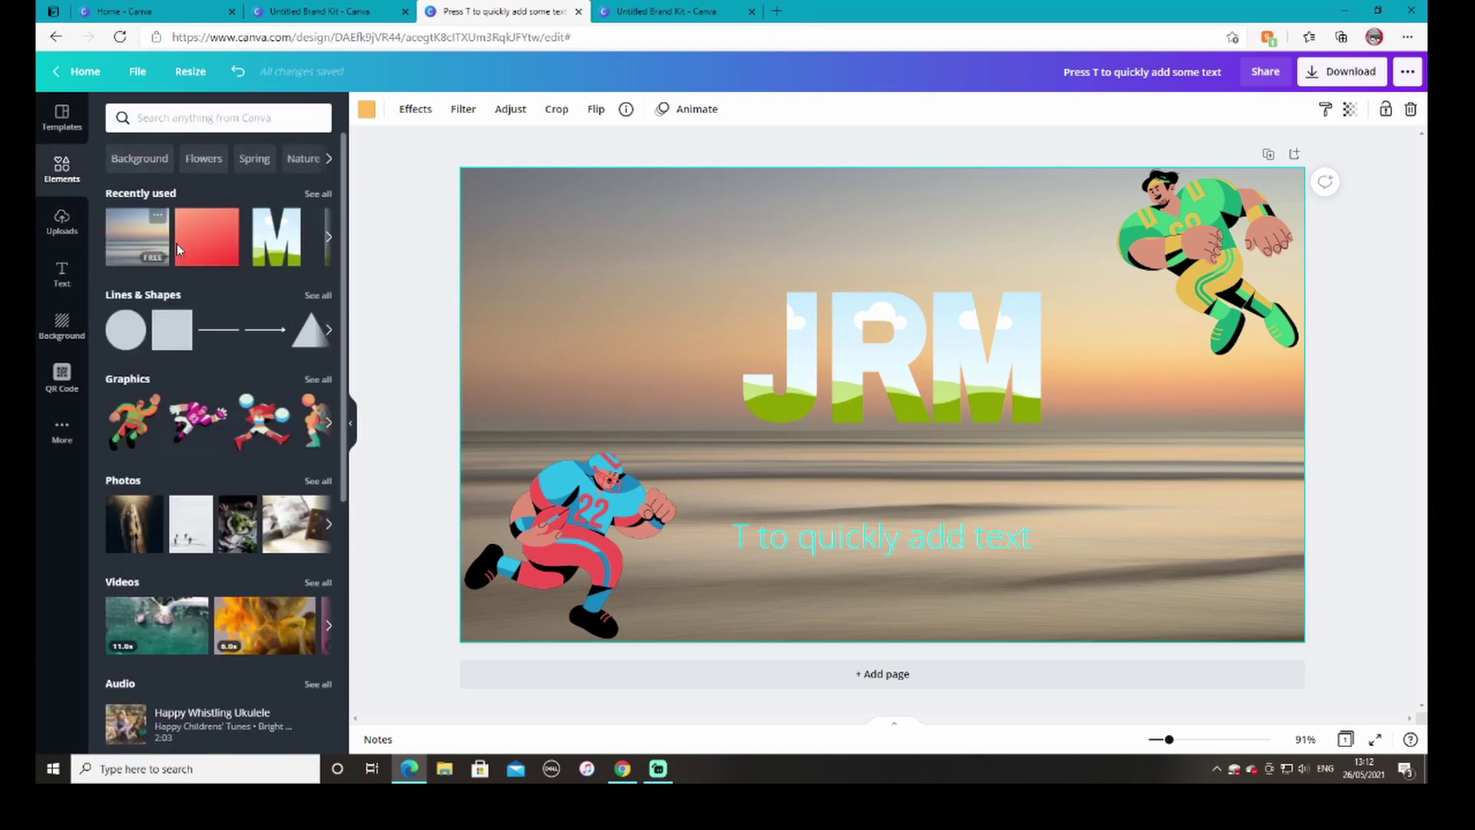
pyautogui.click(326, 238)
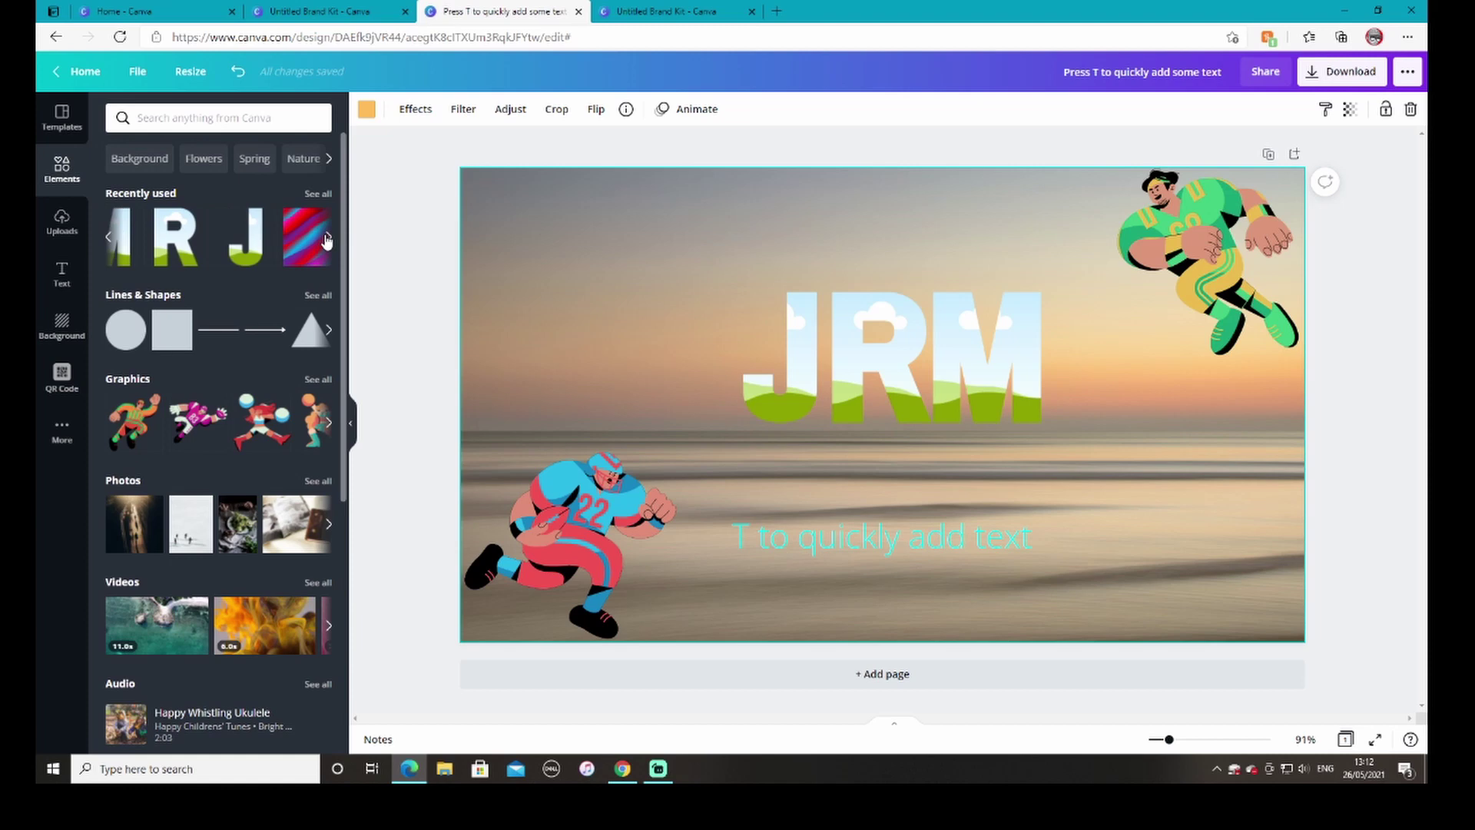
pyautogui.click(321, 195)
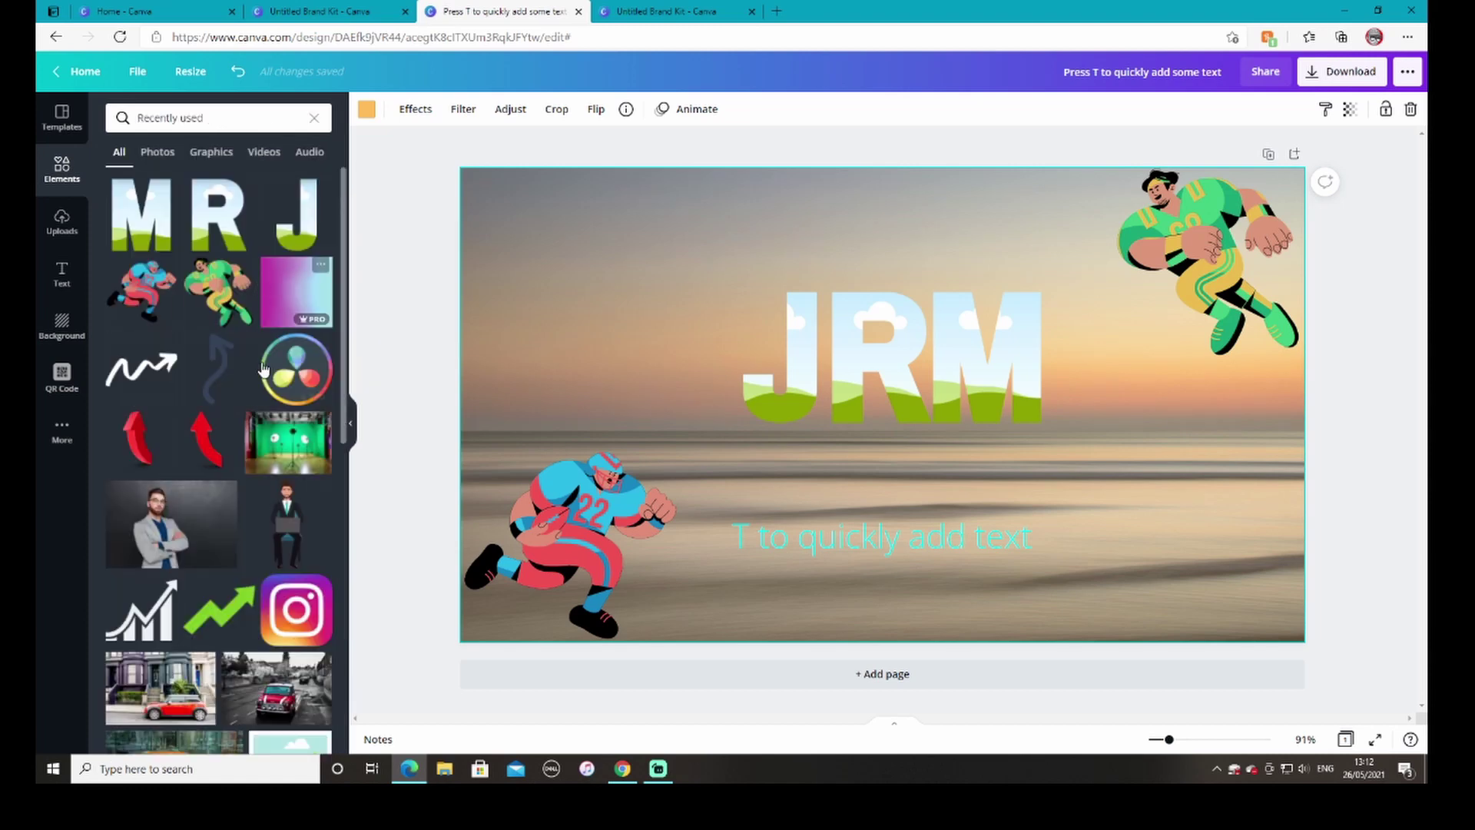
# Fill the letter M with the recently used photo of the silver Porsche in a garage and adjust its crop.
pyautogui.scroll(-10, 270, 430)
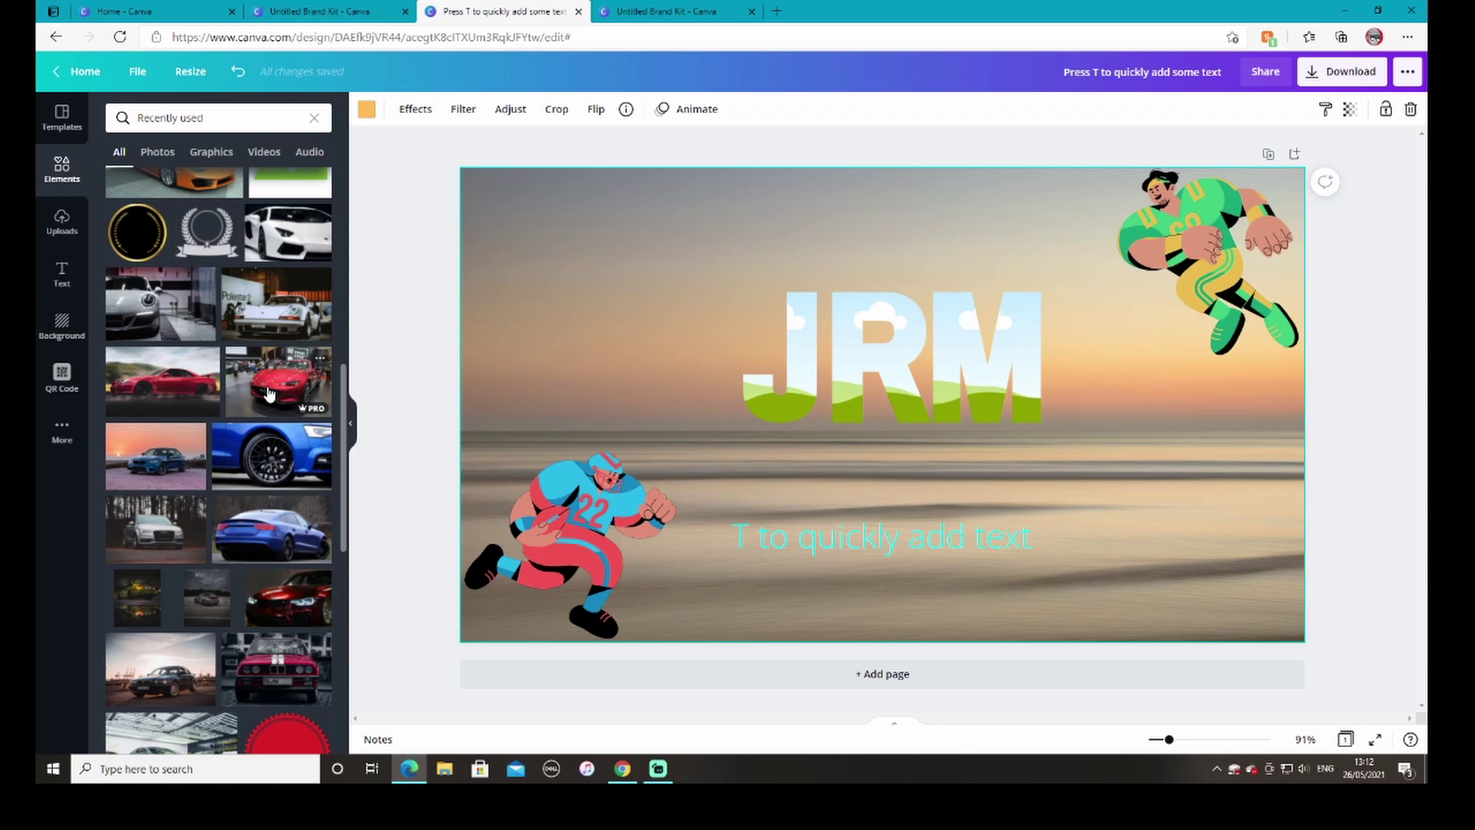
pyautogui.moveTo(170, 318); pyautogui.dragTo(968, 352)
pyautogui.doubleClick(977, 367)
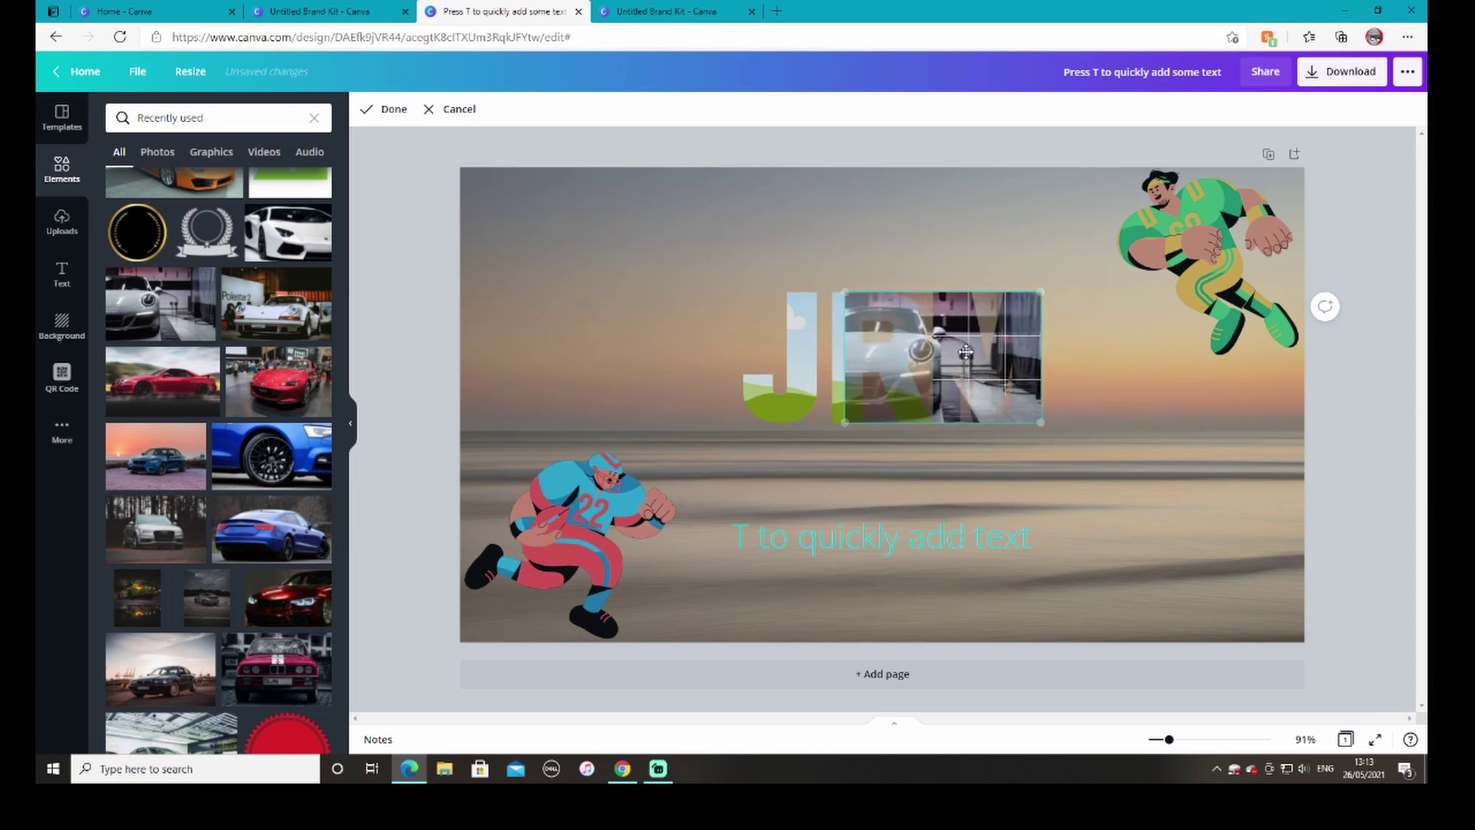
pyautogui.click(1119, 371)
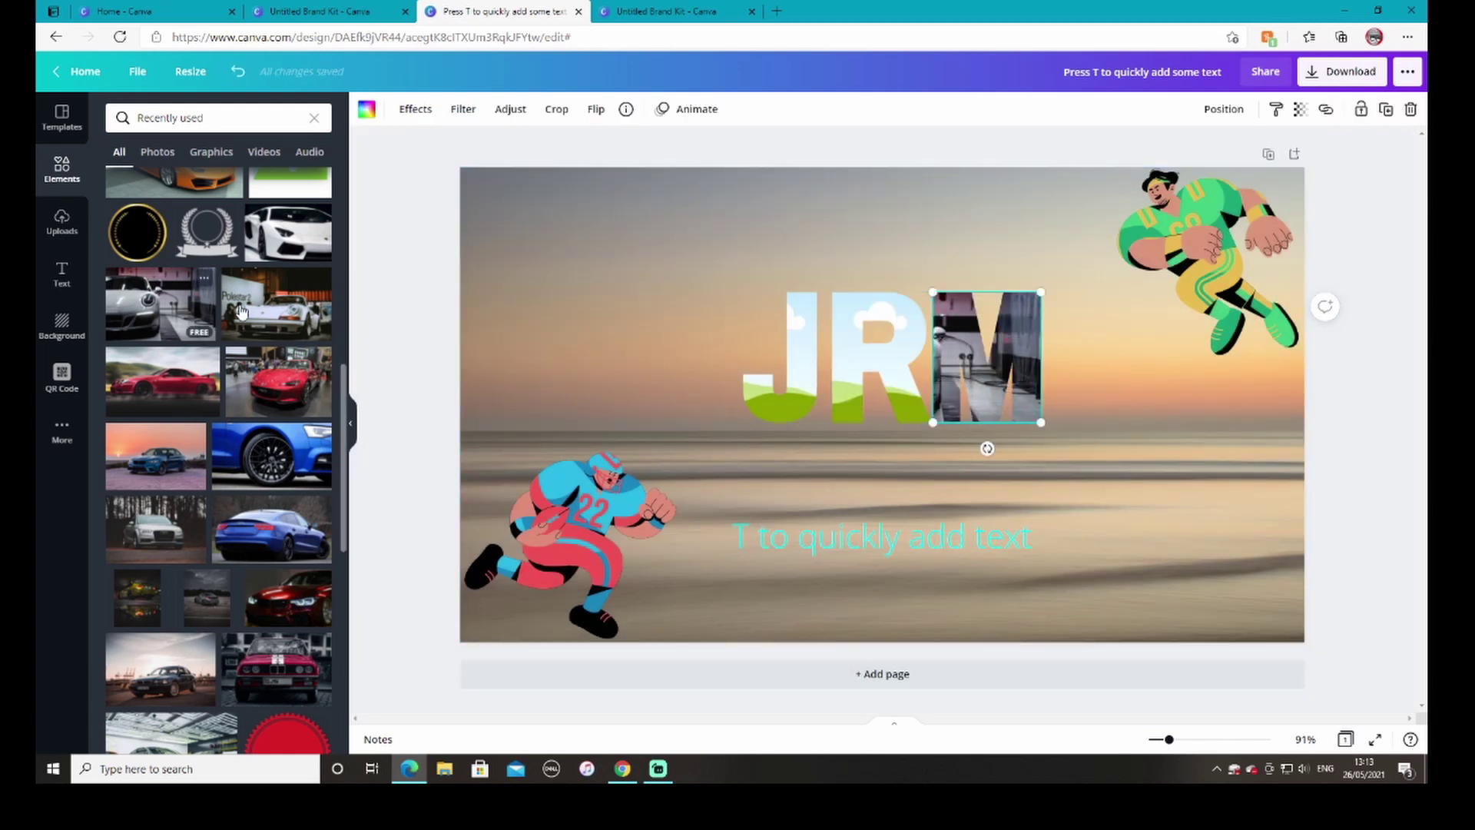
# Fill the letter R with the same Porsche garage photo and reposition the car inside the letter.
pyautogui.click(166, 315)
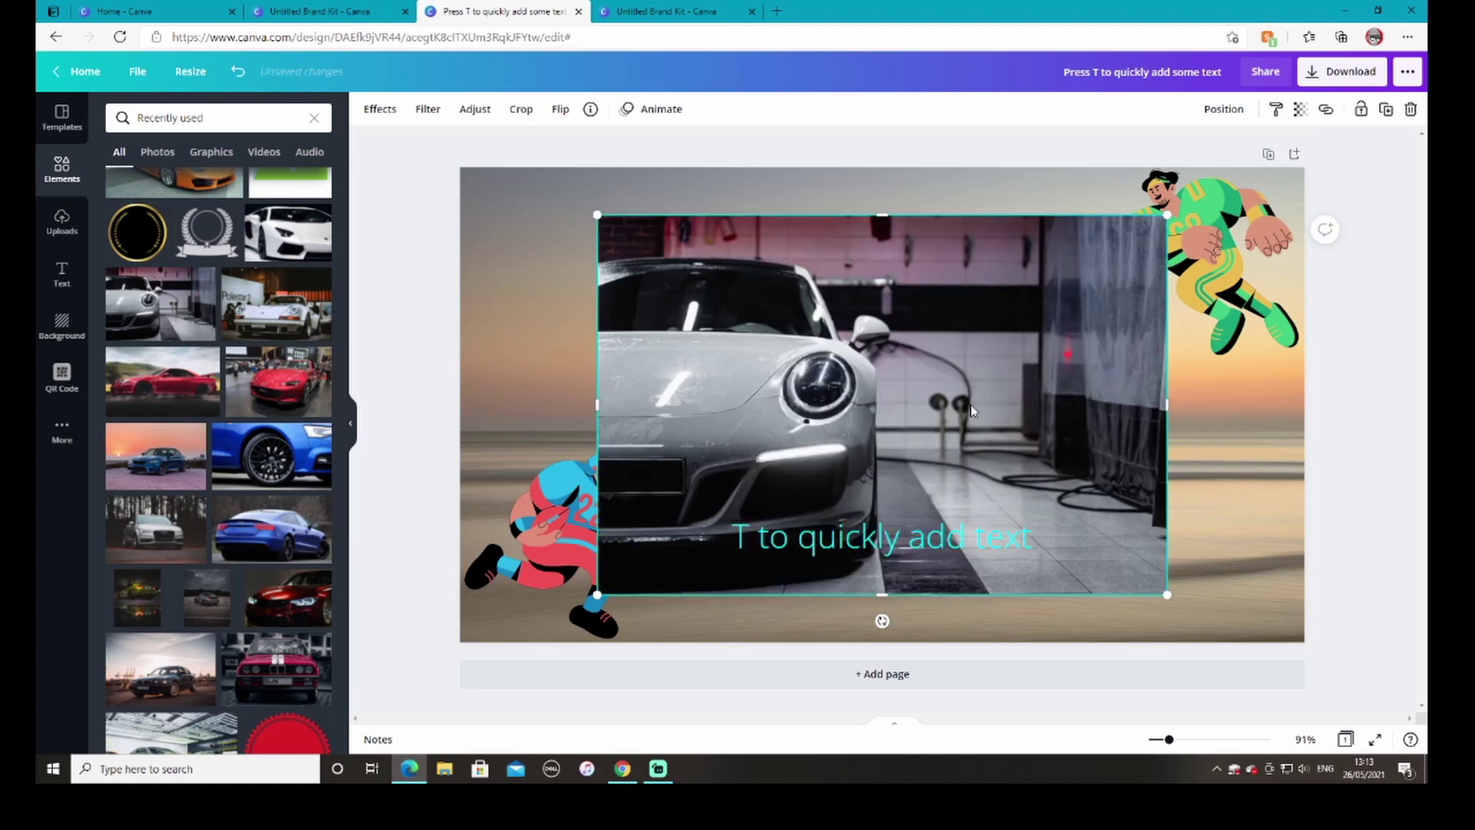
pyautogui.moveTo(941, 391); pyautogui.dragTo(971, 378)
pyautogui.doubleClick(899, 372)
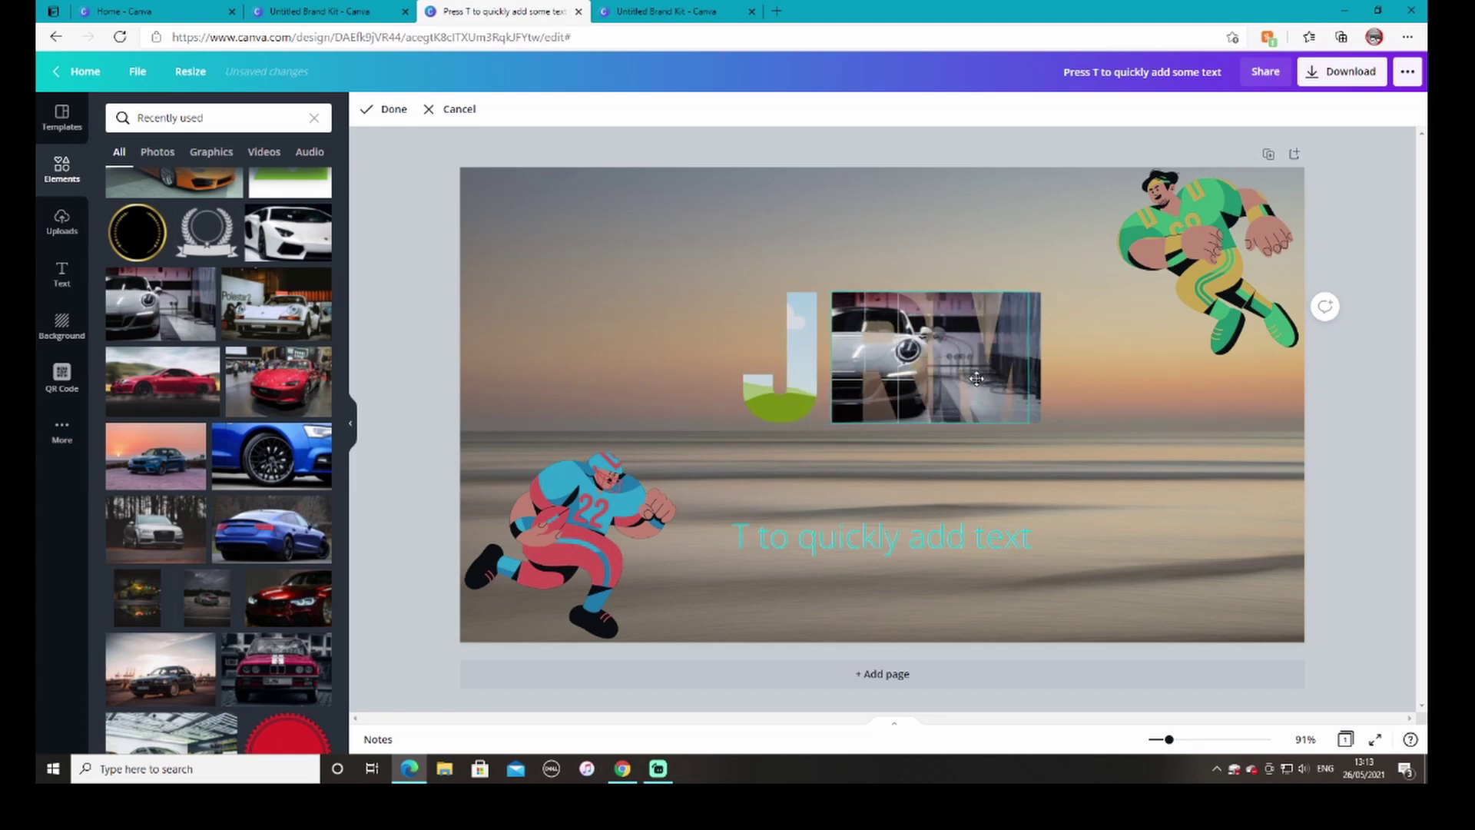
pyautogui.click(1125, 419)
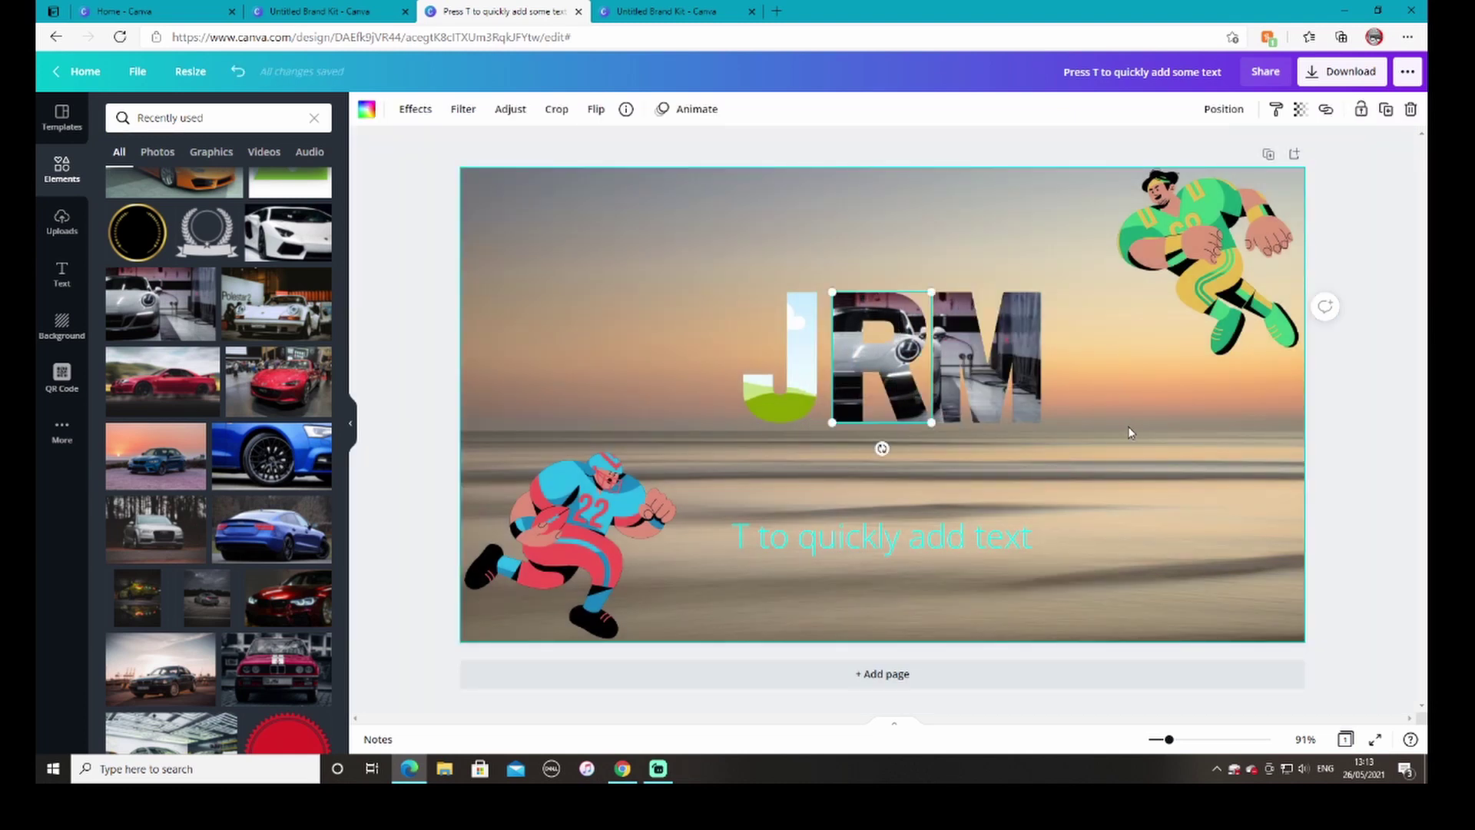
# Fine-tune the Porsche photo crops in the letters M and R and nudge the M slightly closer to the R.
pyautogui.doubleClick(959, 370)
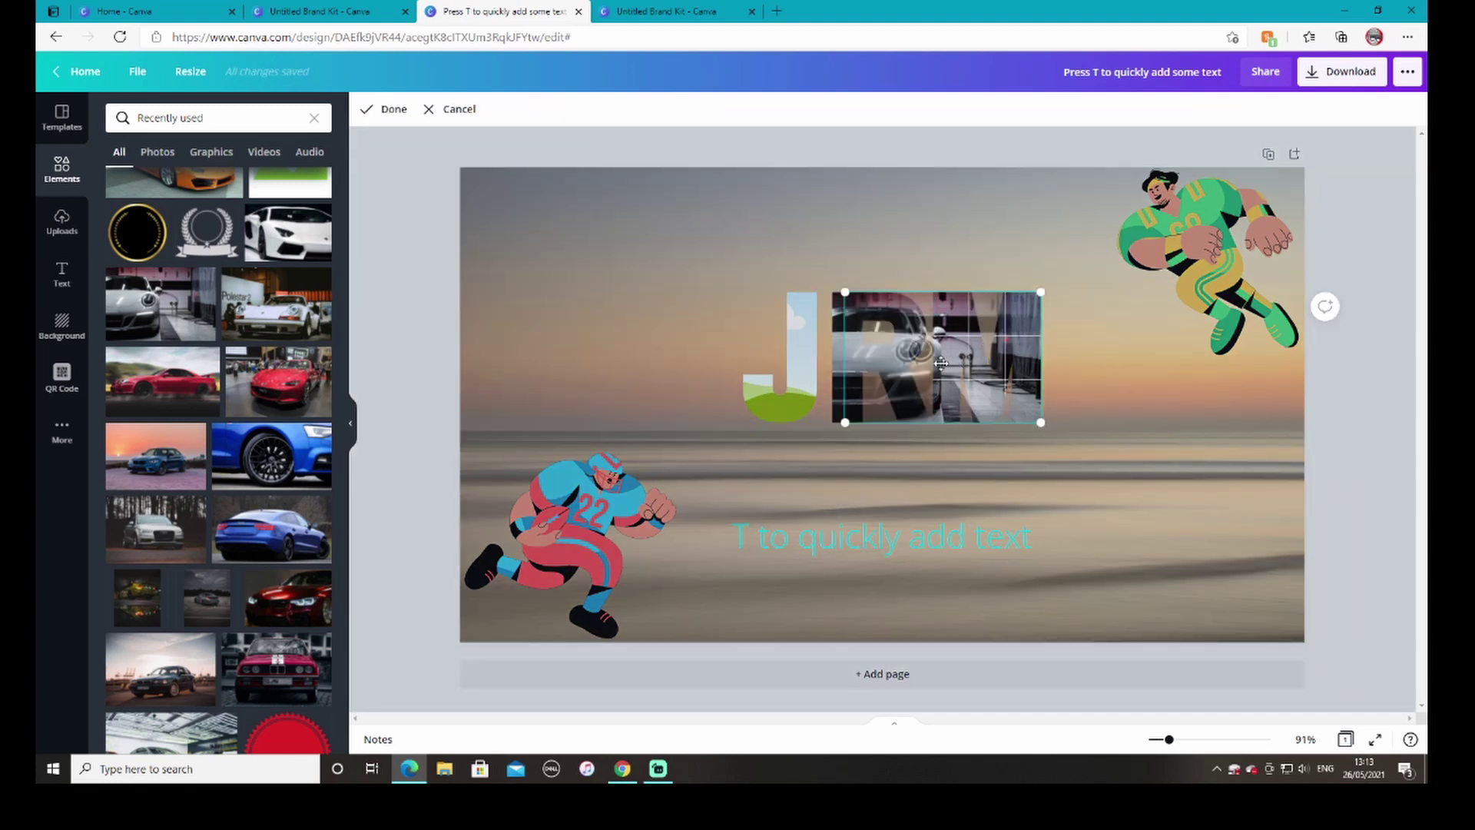
pyautogui.click(962, 372)
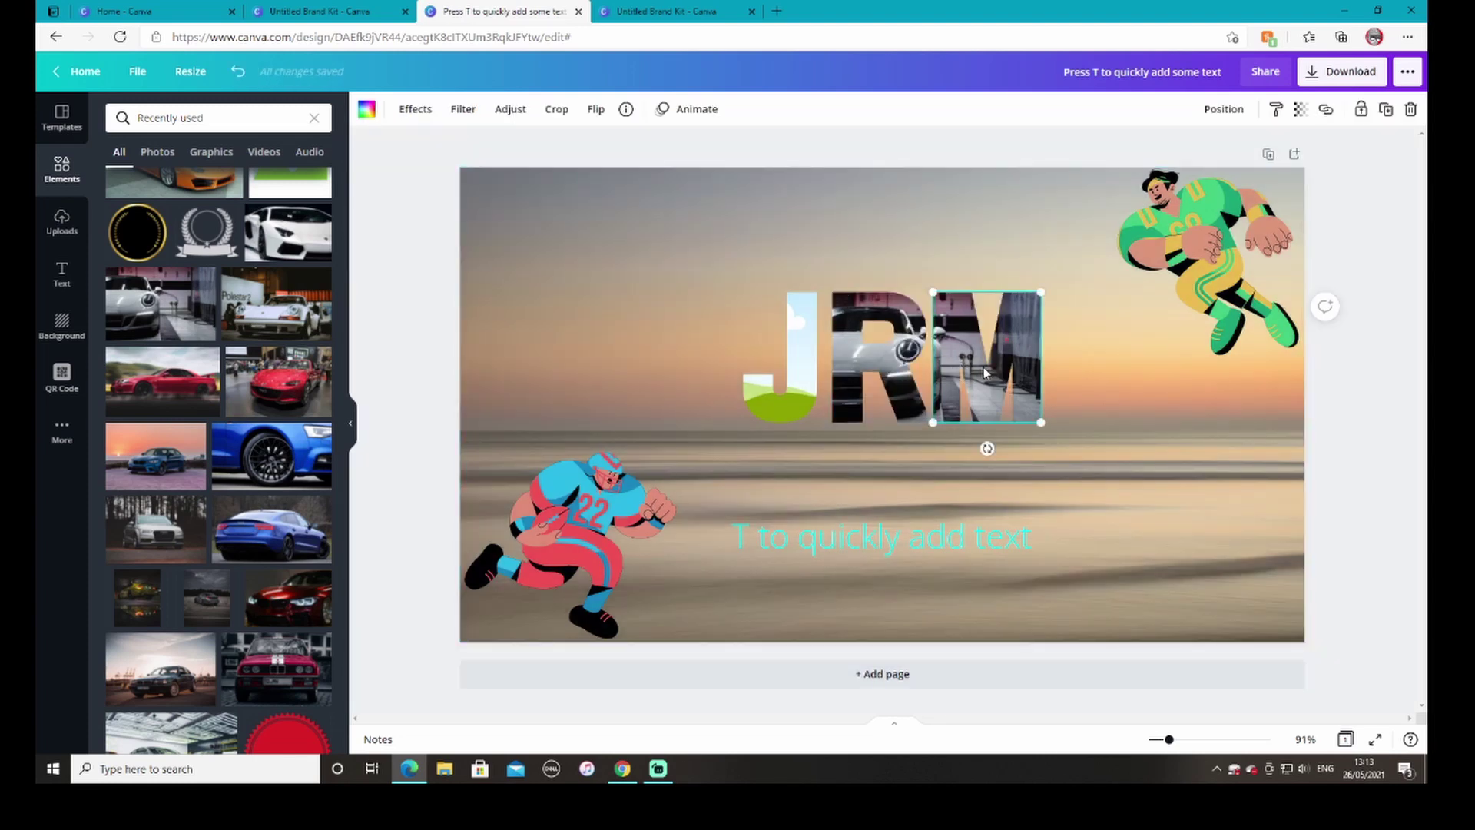
pyautogui.moveTo(985, 373); pyautogui.dragTo(978, 365)
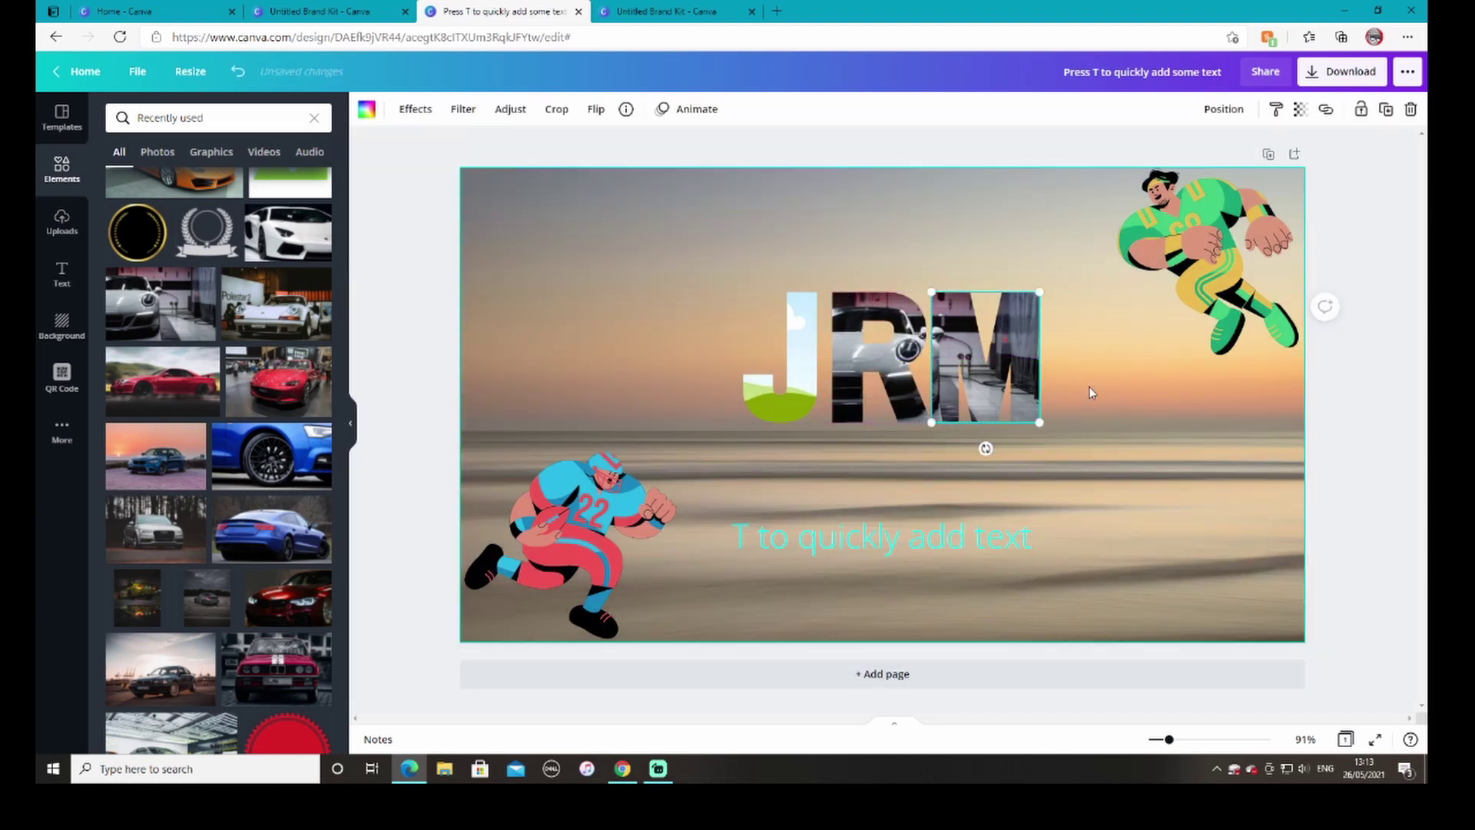
pyautogui.doubleClick(895, 352)
pyautogui.moveTo(895, 351); pyautogui.dragTo(909, 352)
pyautogui.press('Escape')
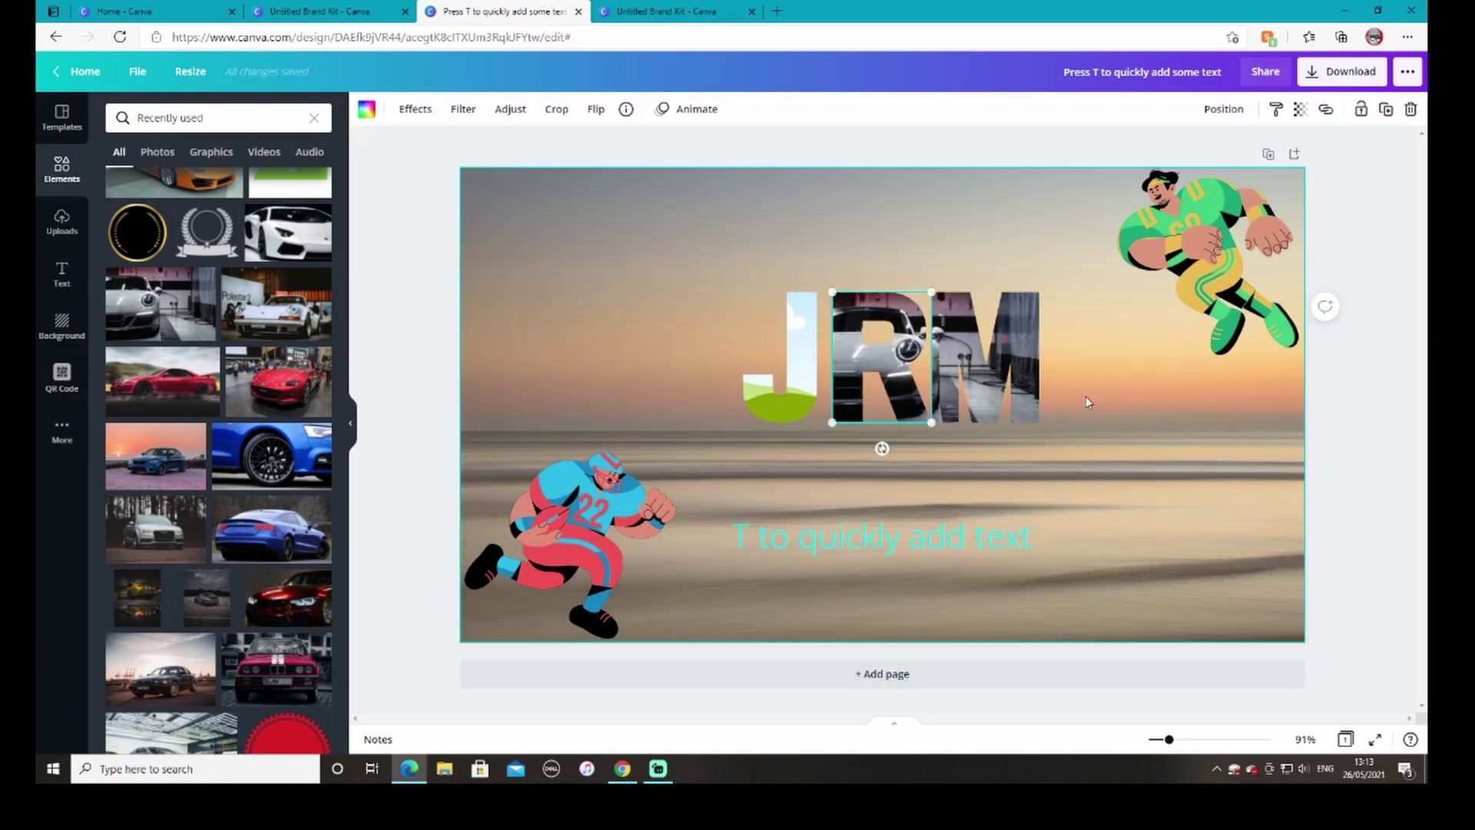
# Fill the letter J with the photo of the red sports car on a road and reposition it inside the letter.
pyautogui.click(772, 375)
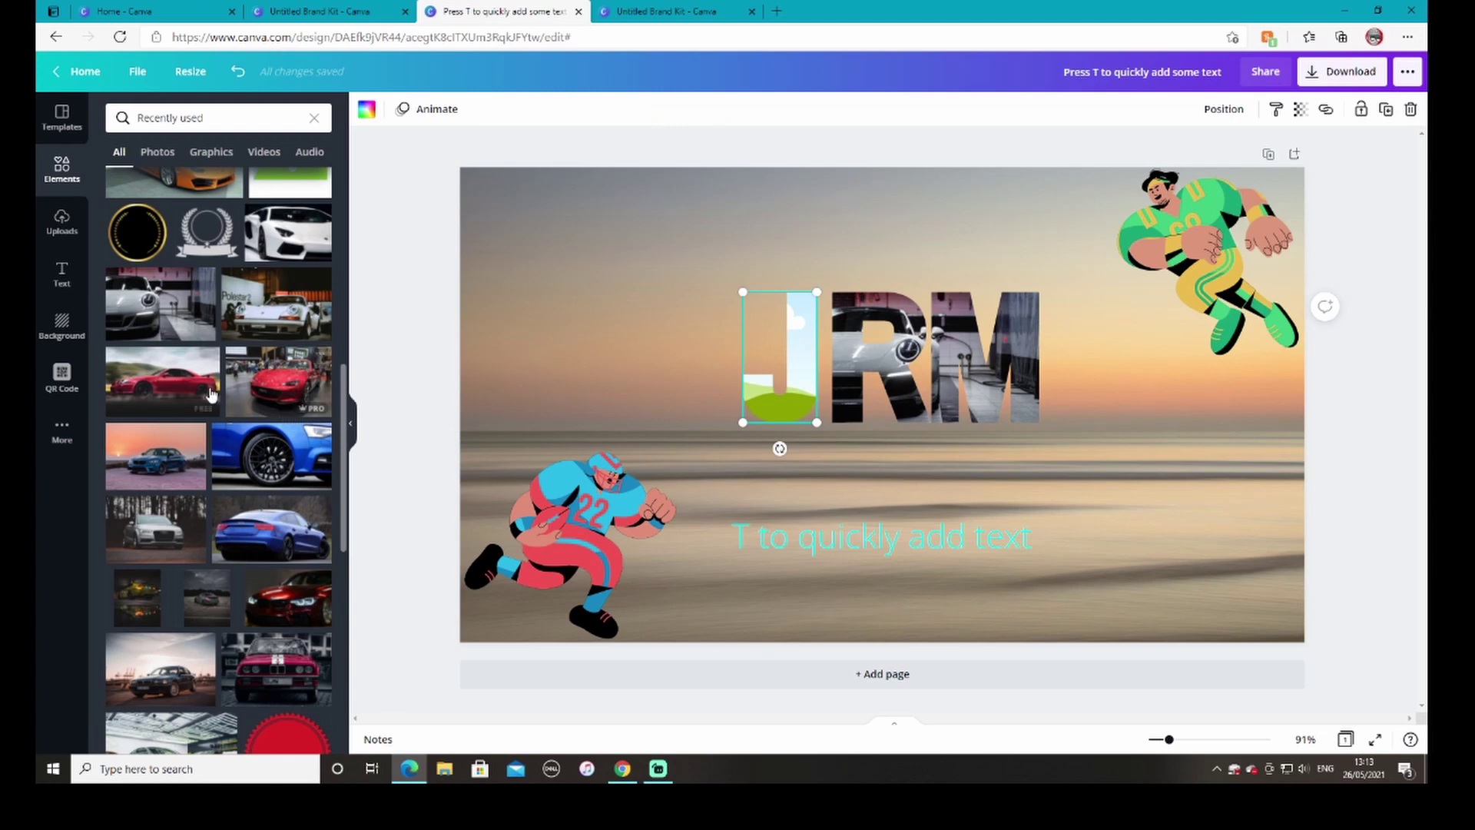
pyautogui.moveTo(179, 388); pyautogui.dragTo(890, 393)
pyautogui.doubleClick(807, 357)
pyautogui.click(977, 403)
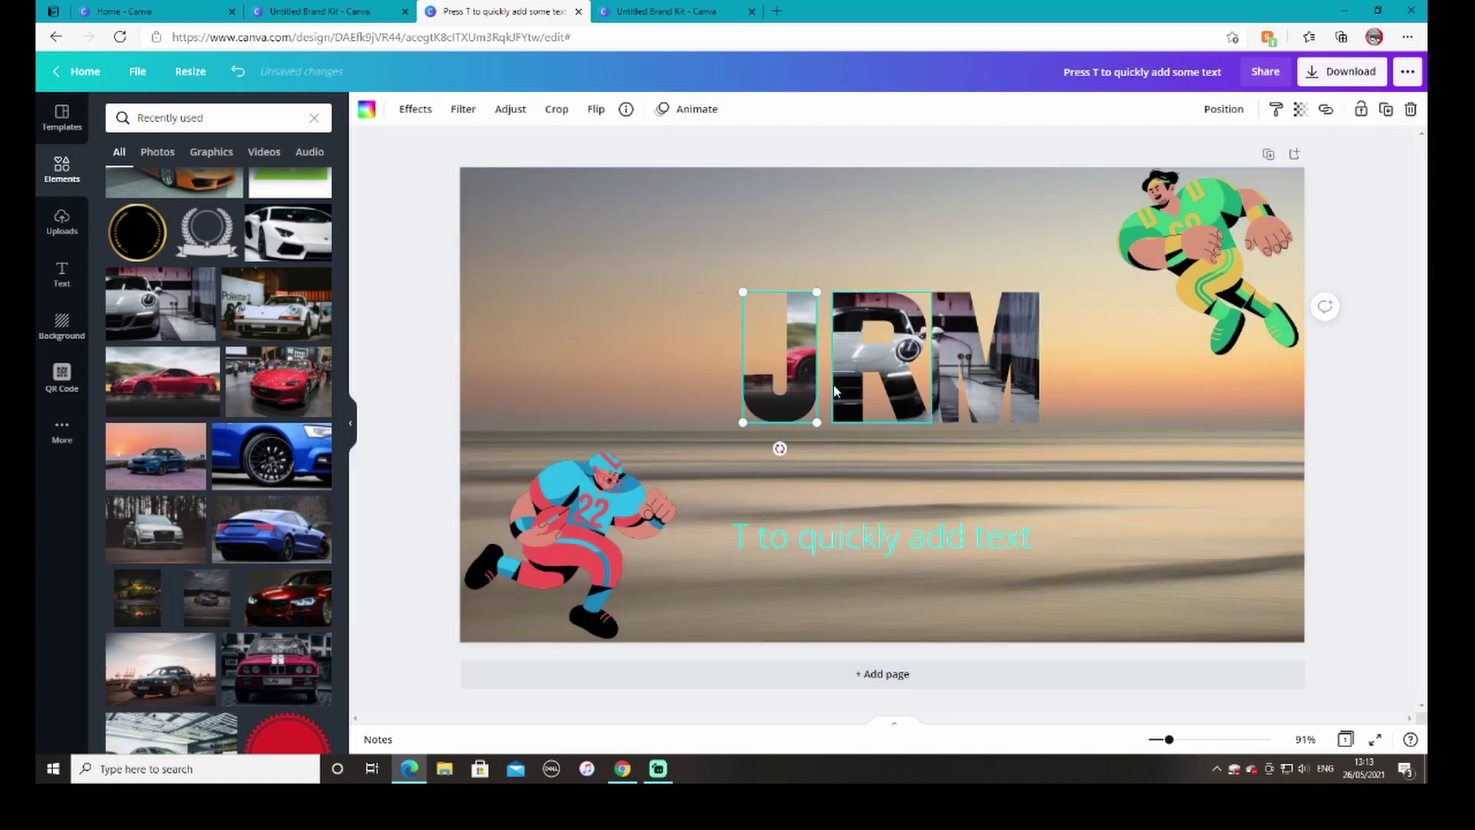
pyautogui.doubleClick(804, 364)
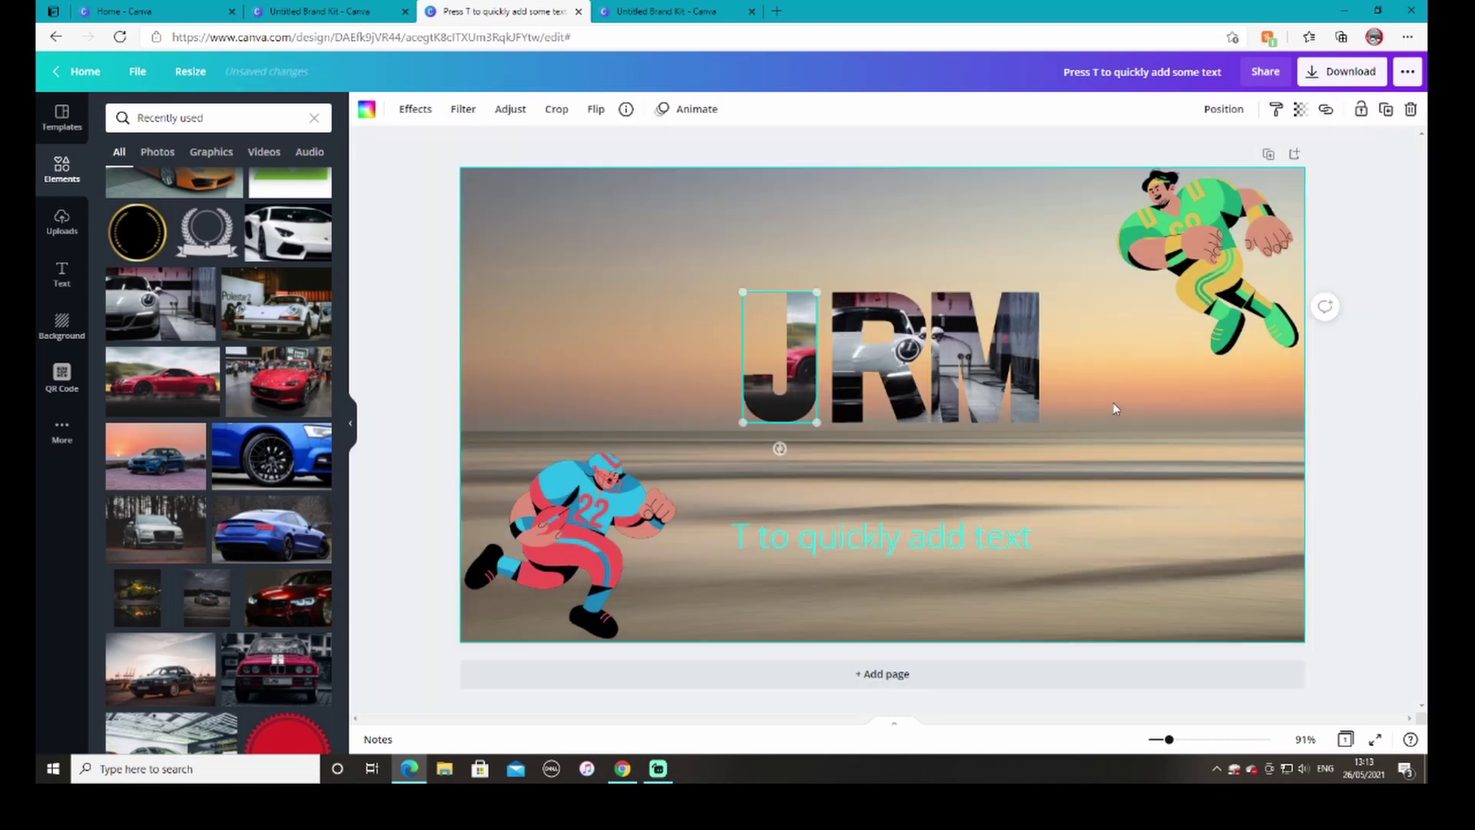
pyautogui.click(976, 384)
# Filter the recently used elements to photos and fill the letter M with the front view of the classic red BMW.
pyautogui.scroll(-15, 238, 378)
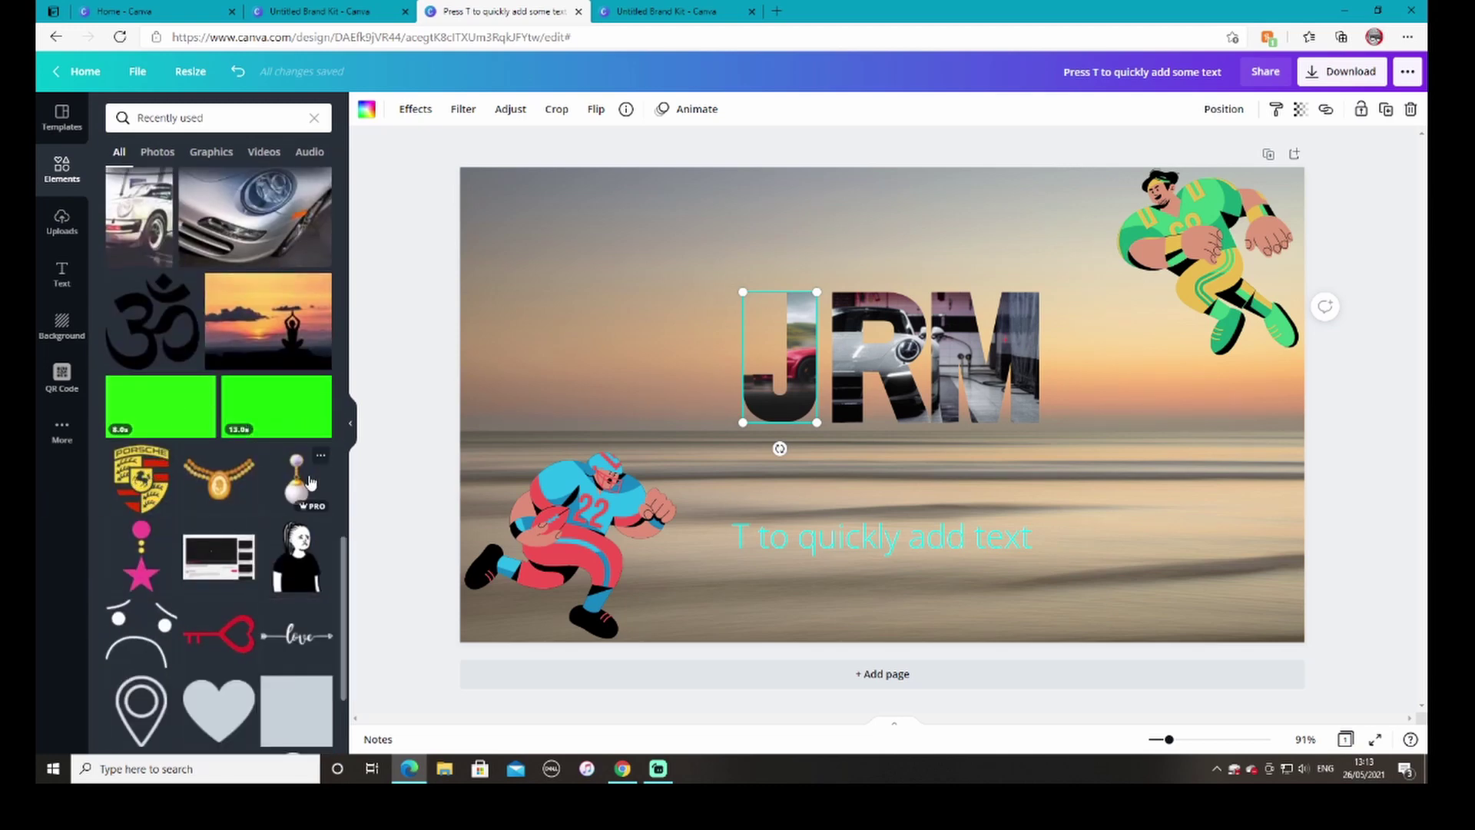
pyautogui.scroll(-3, 208, 473)
pyautogui.scroll(10, 227, 480)
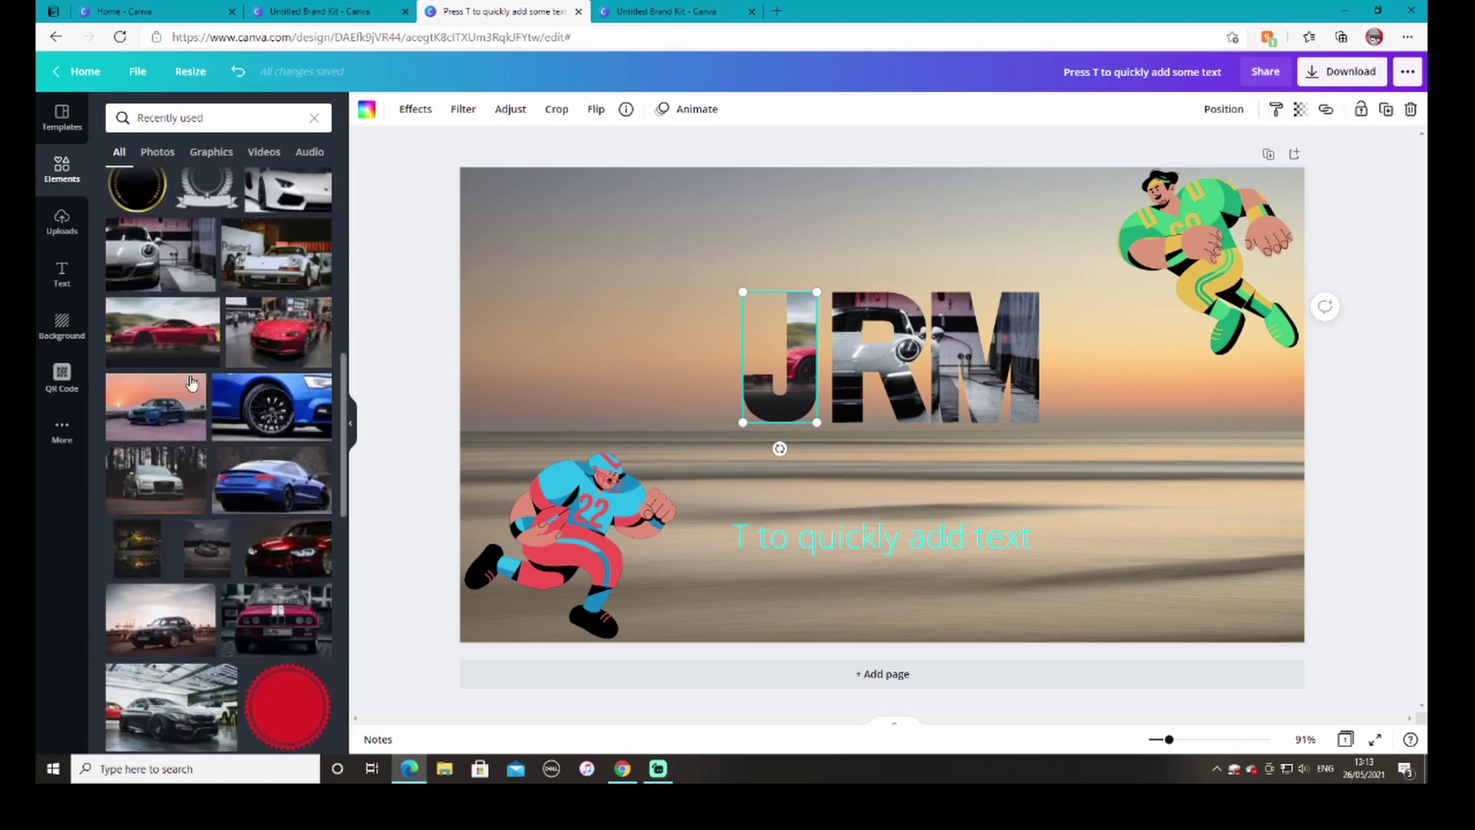
pyautogui.click(157, 151)
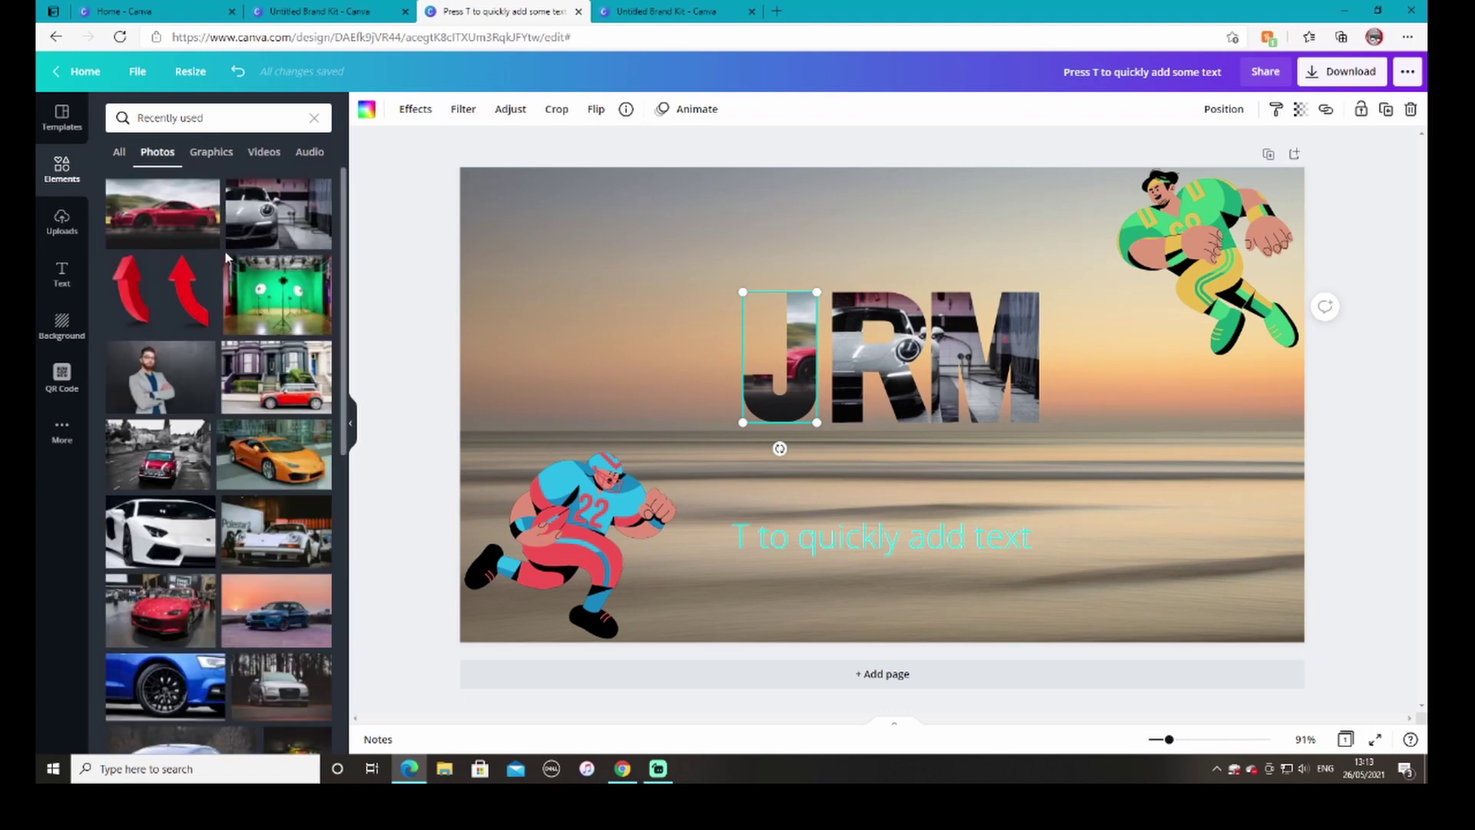
pyautogui.scroll(-6, 223, 261)
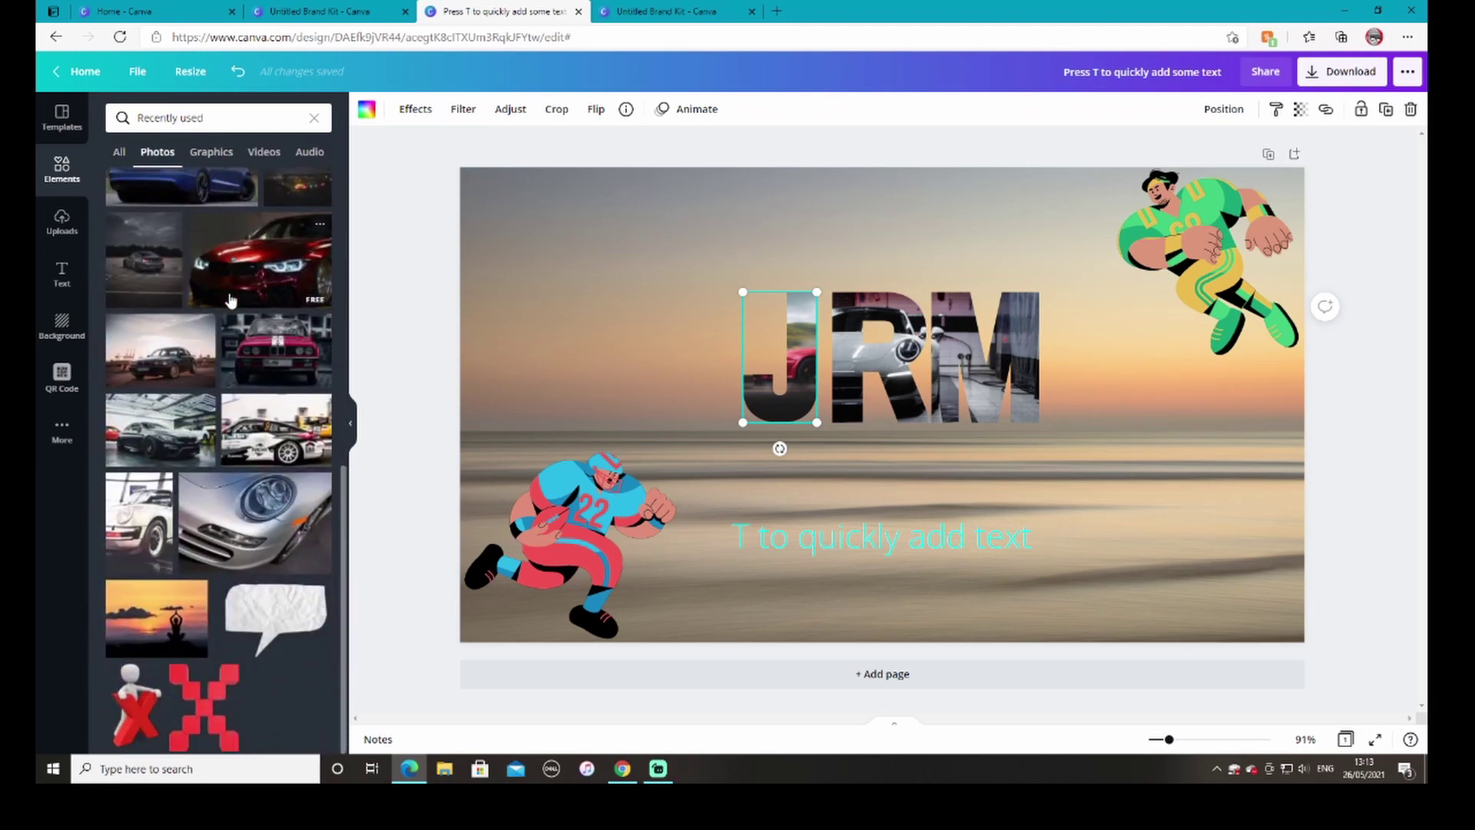
pyautogui.scroll(10, 231, 299)
pyautogui.scroll(-6, 261, 537)
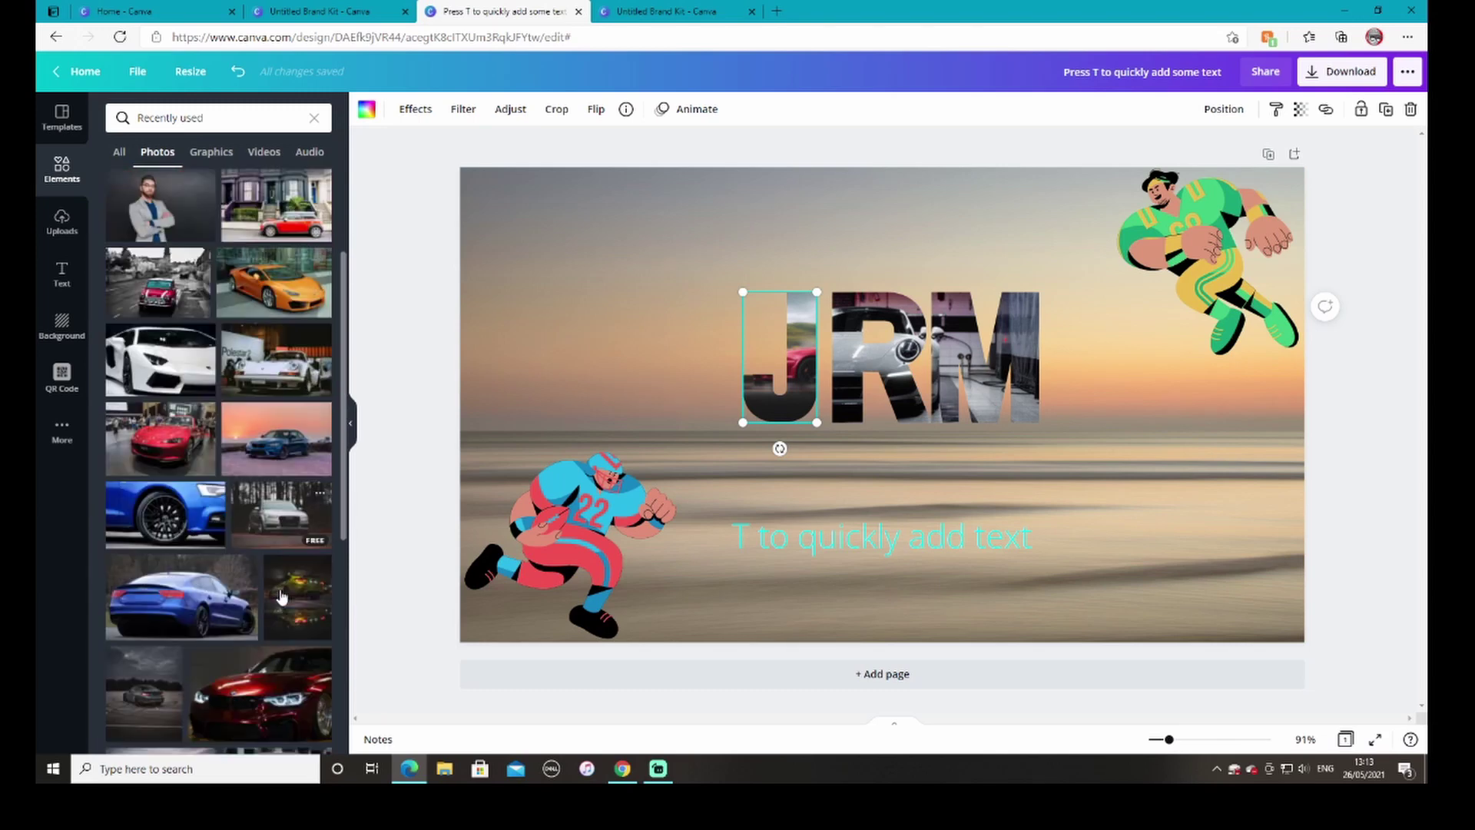
pyautogui.moveTo(277, 610); pyautogui.dragTo(1030, 390)
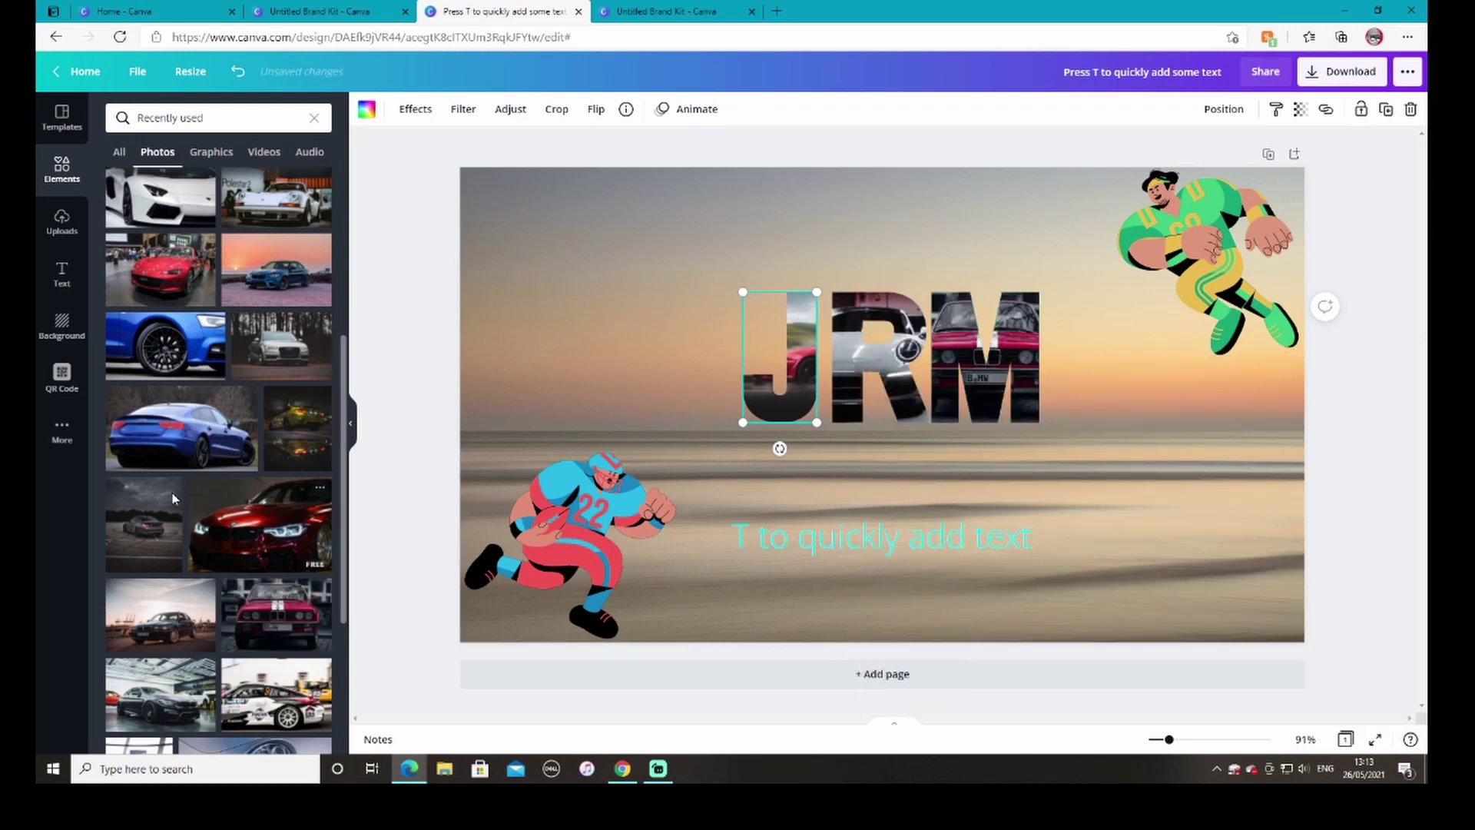
# Fill the R with the blue car at sunset and the J with the red convertible, adjusting the J's crop.
pyautogui.moveTo(256, 284); pyautogui.dragTo(883, 363)
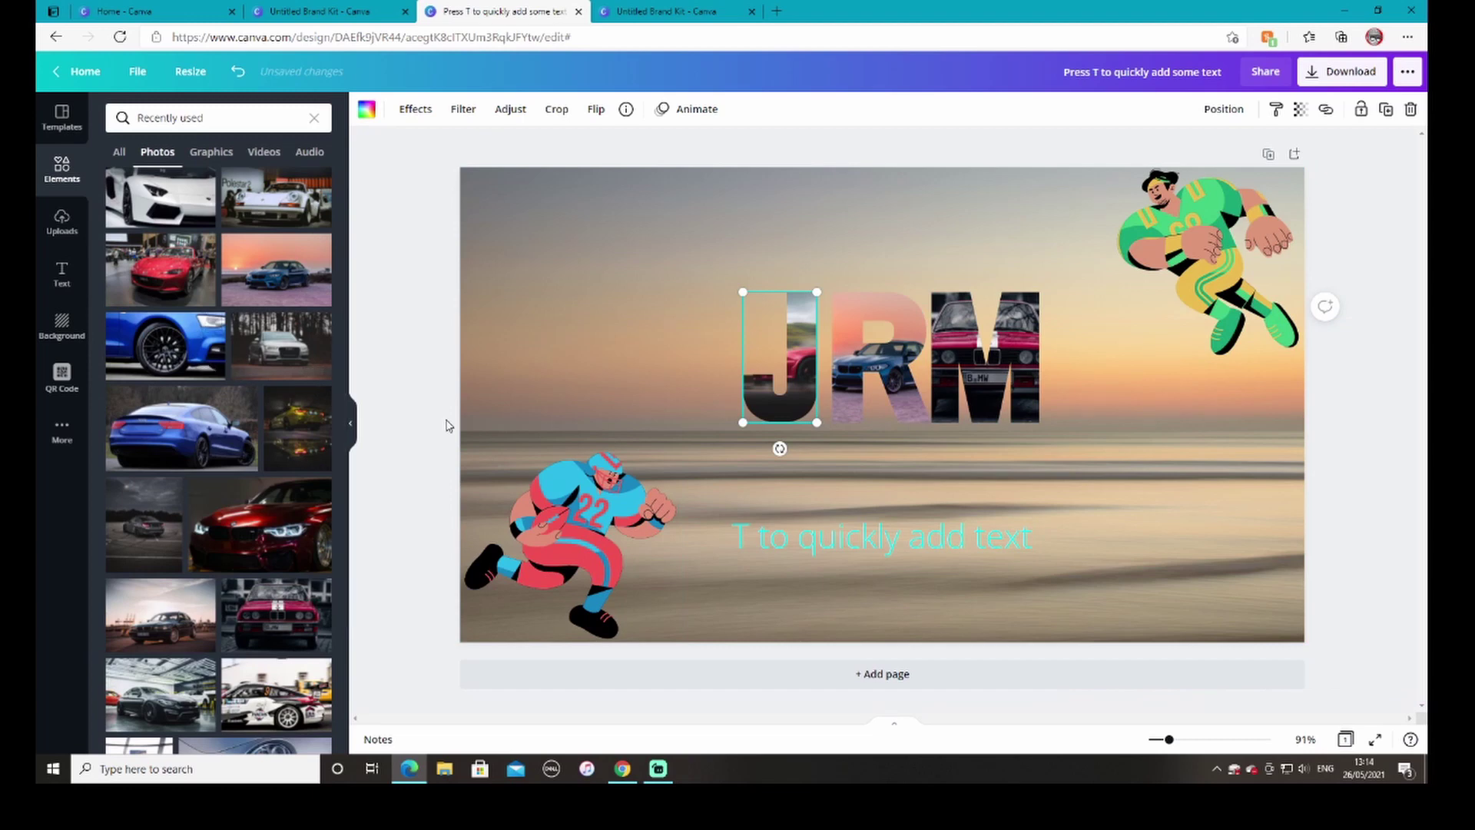
pyautogui.moveTo(154, 265); pyautogui.dragTo(849, 399)
pyautogui.doubleClick(803, 383)
pyautogui.click(1168, 470)
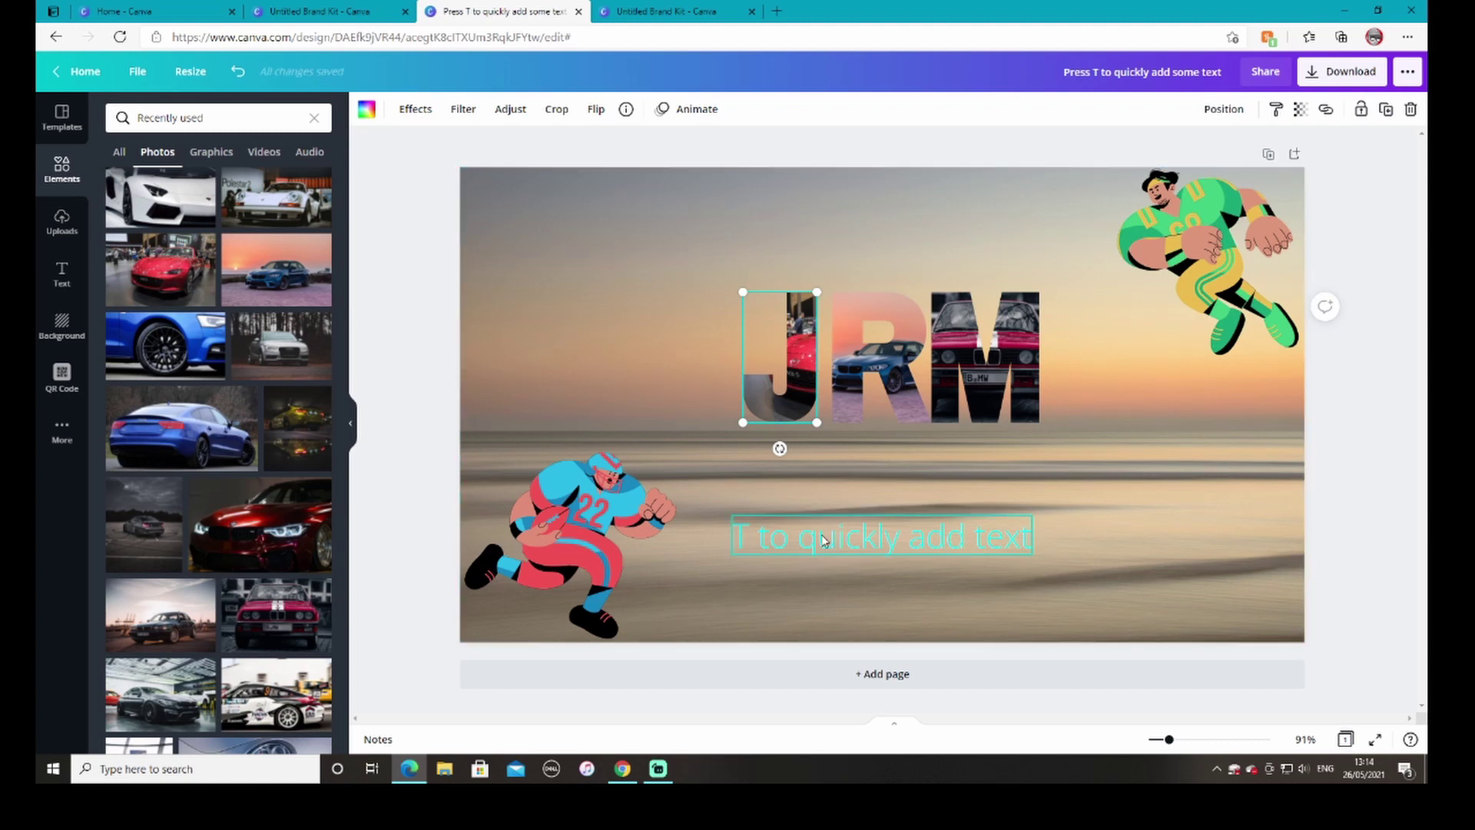
# Add the recently used Pool Party text combination and place it in the design's upper left area, above the blue-helmeted player.
pyautogui.click(61, 272)
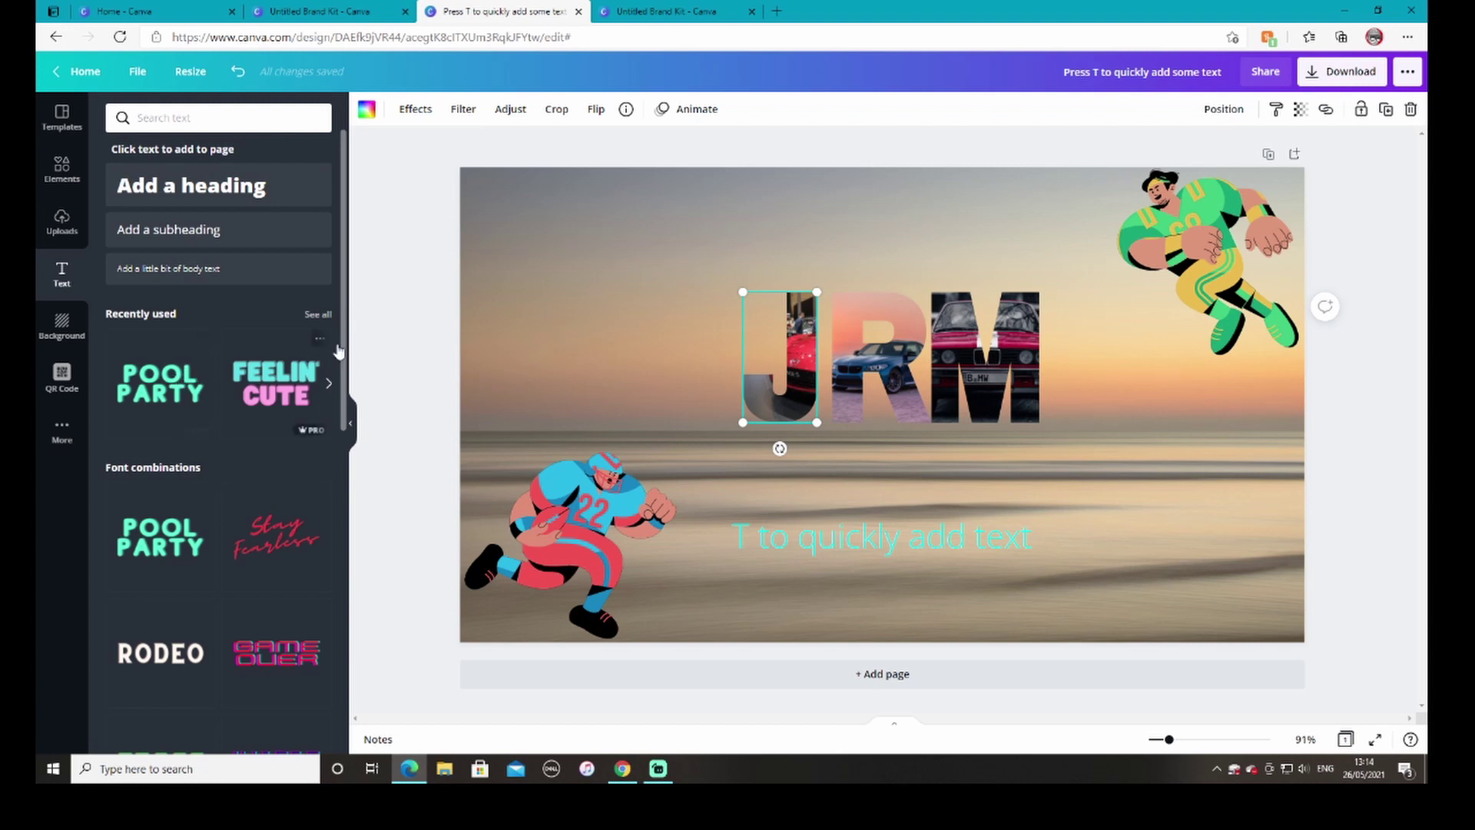
pyautogui.click(160, 382)
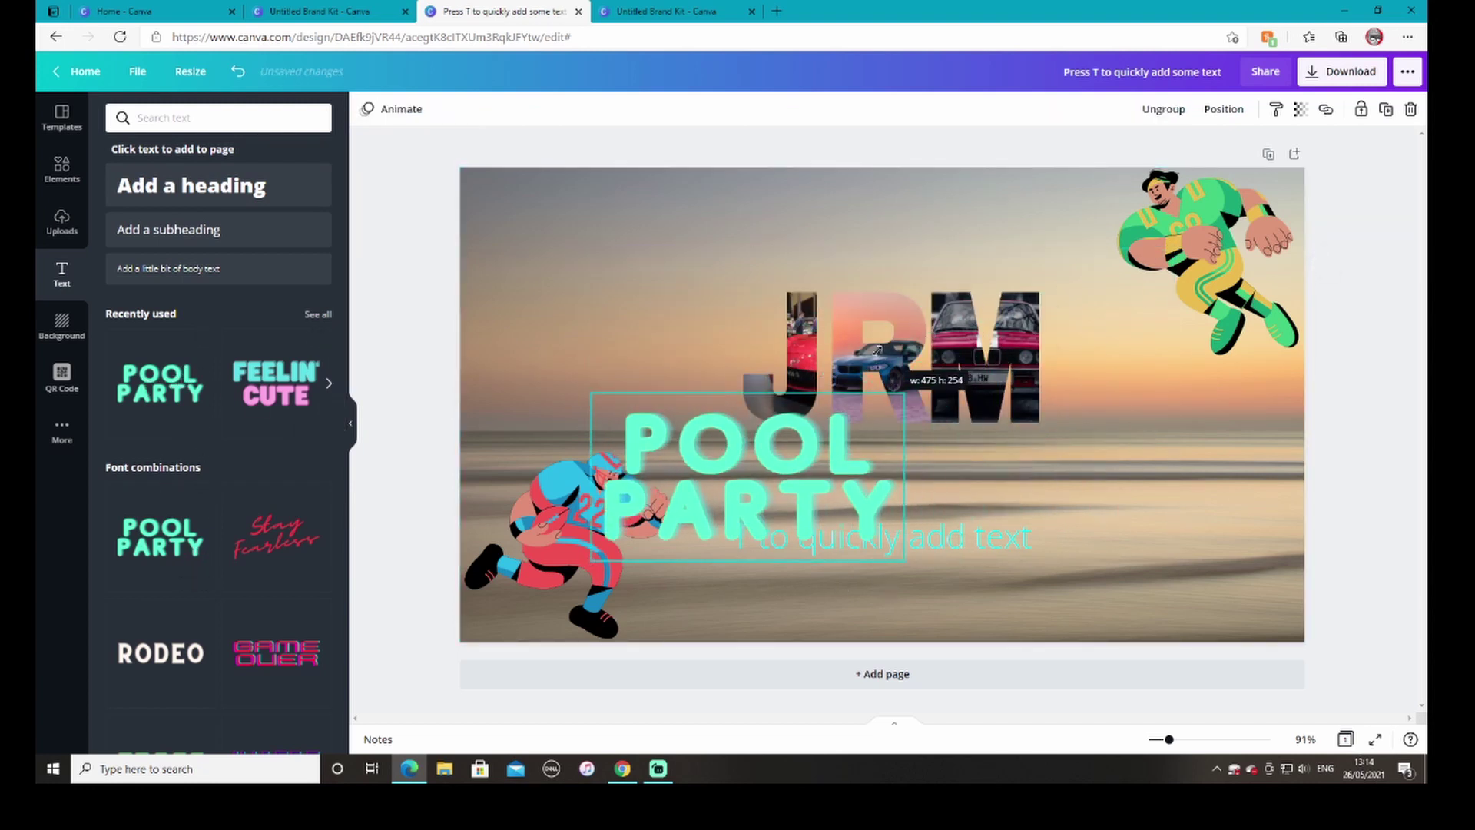
pyautogui.moveTo(776, 424); pyautogui.dragTo(670, 245)
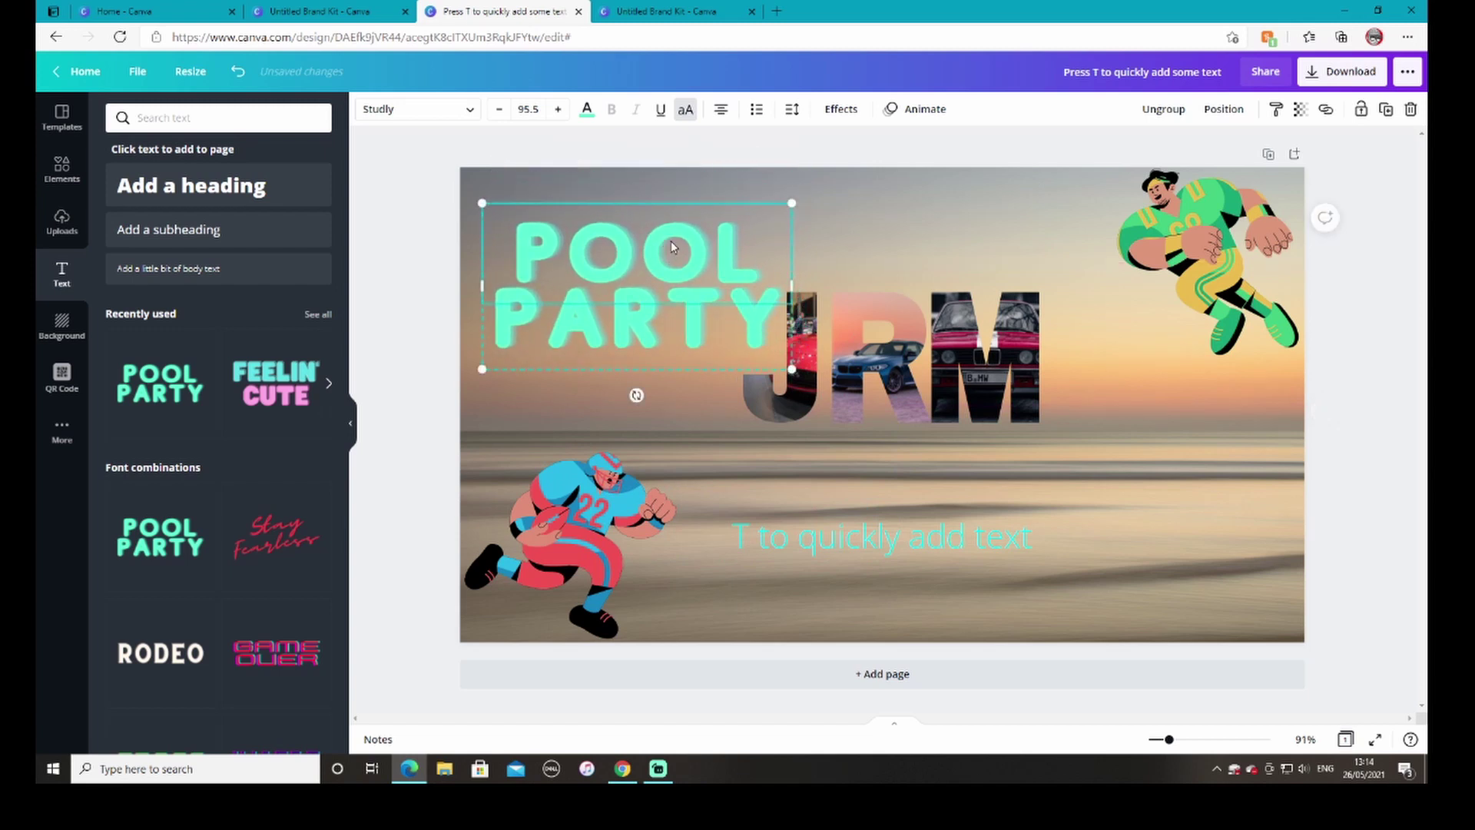
pyautogui.click(1222, 498)
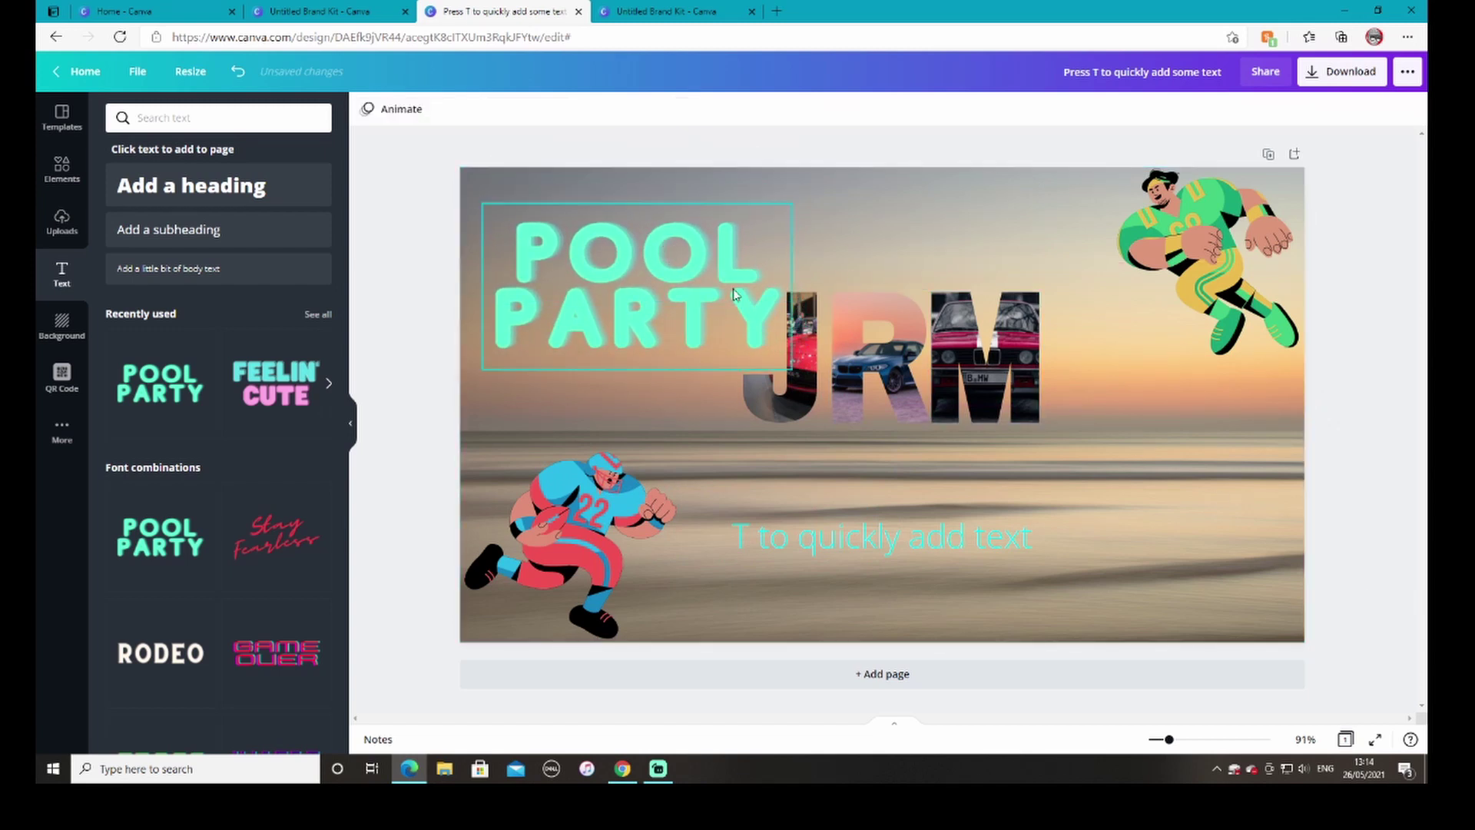
# Select every element on the page, shift them all slightly to the right, and undo the move.
pyautogui.hotkey('ctrl', 'a')
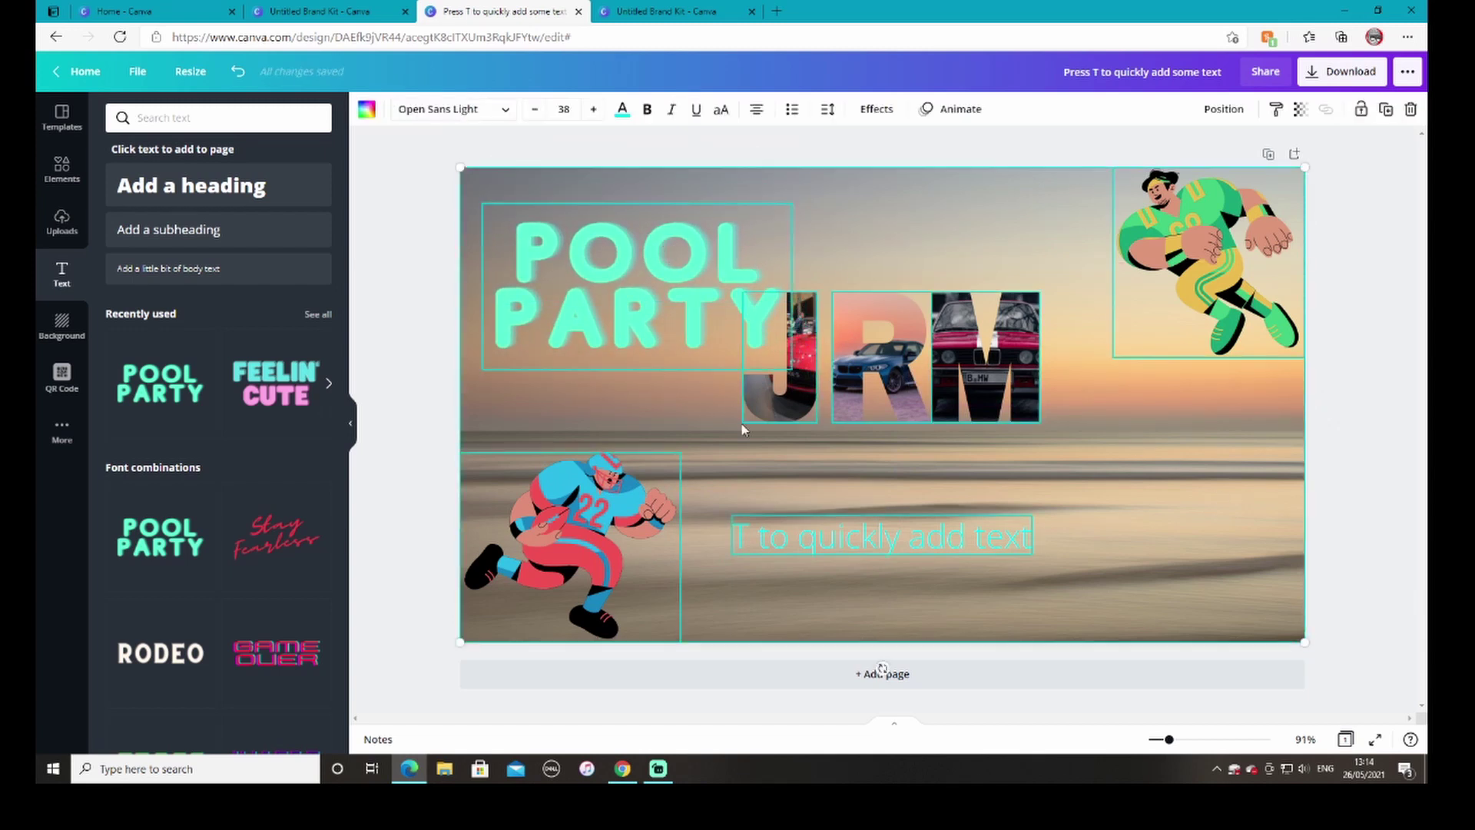
pyautogui.moveTo(943, 359); pyautogui.dragTo(931, 390)
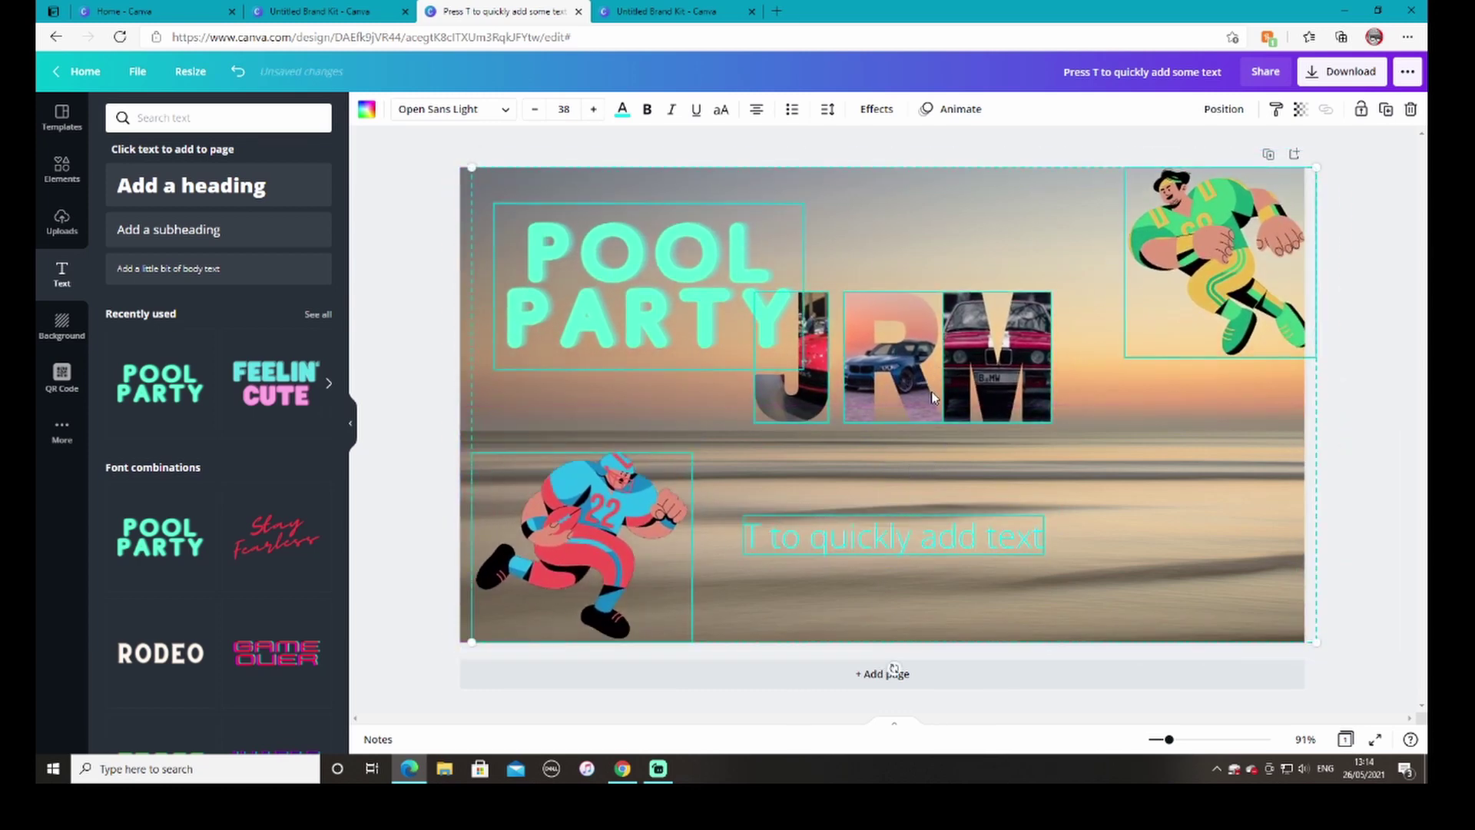
pyautogui.hotkey('ctrl', 'z')
pyautogui.click(1307, 557)
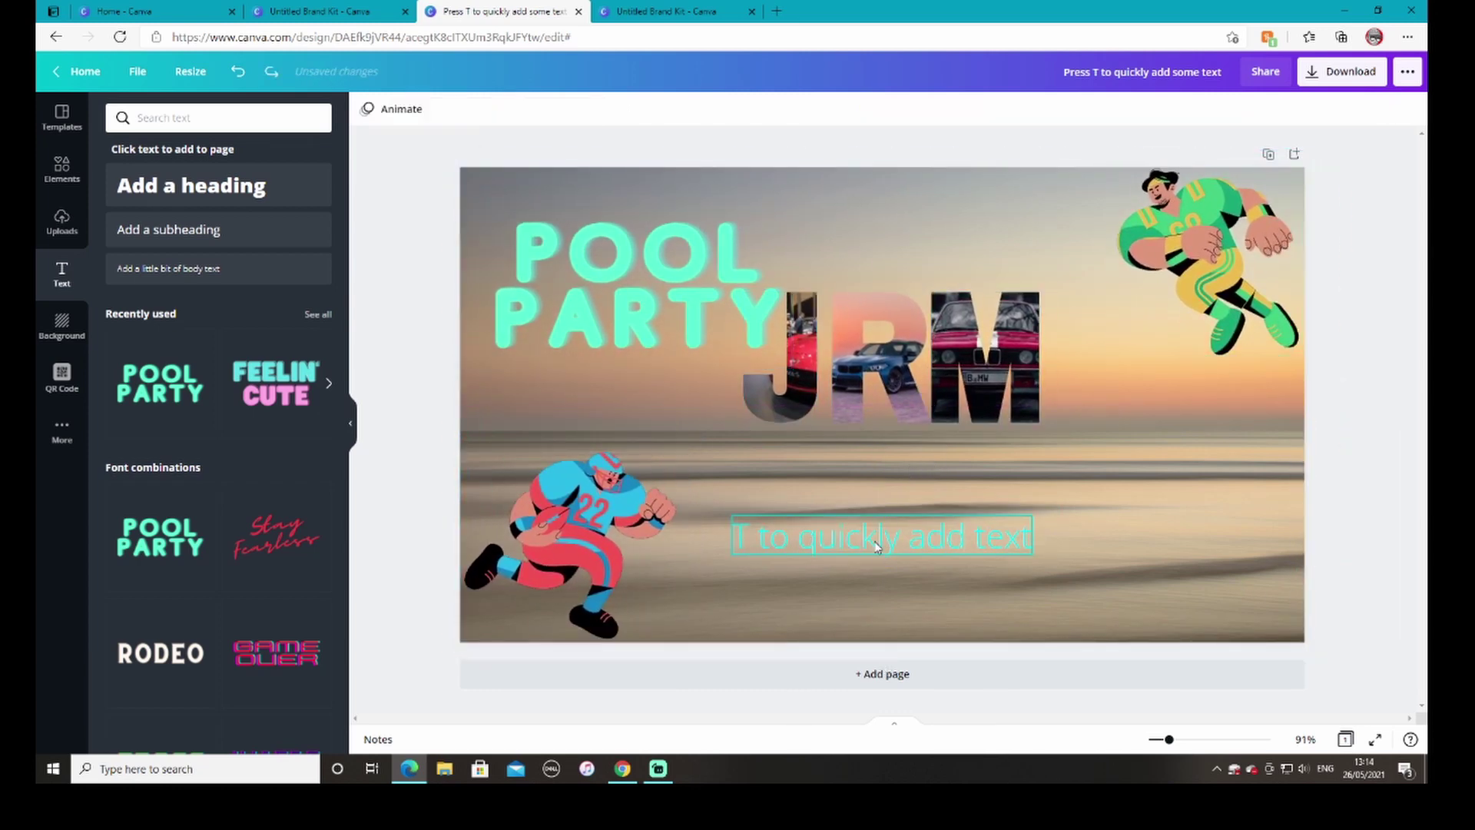
# Make the "T to quickly add text" line bold, duplicate it, and align the copy exactly over the original.
pyautogui.click(956, 533)
pyautogui.click(1067, 508)
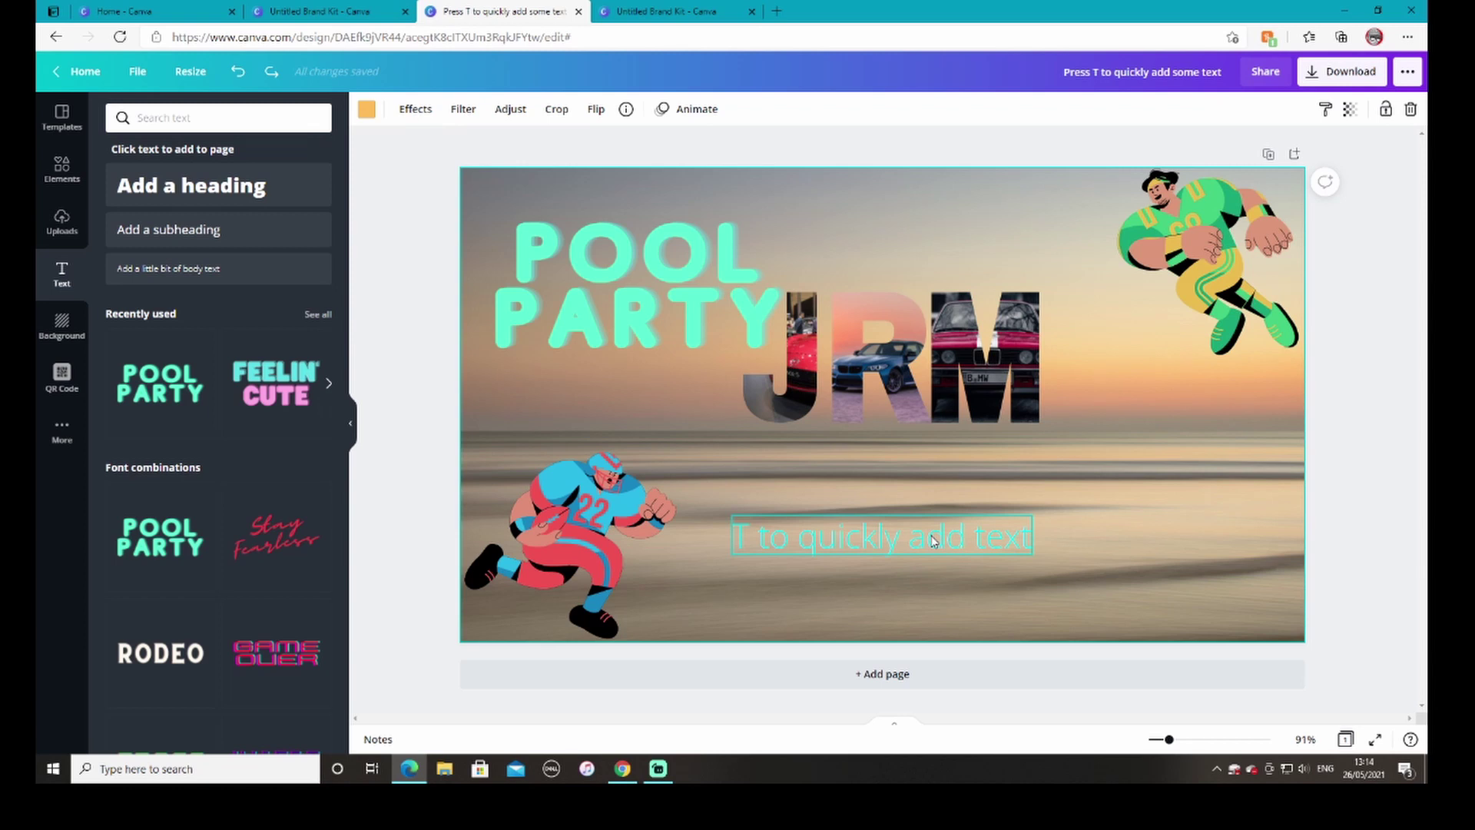
pyautogui.click(933, 540)
pyautogui.hotkey('ctrl', 'b')
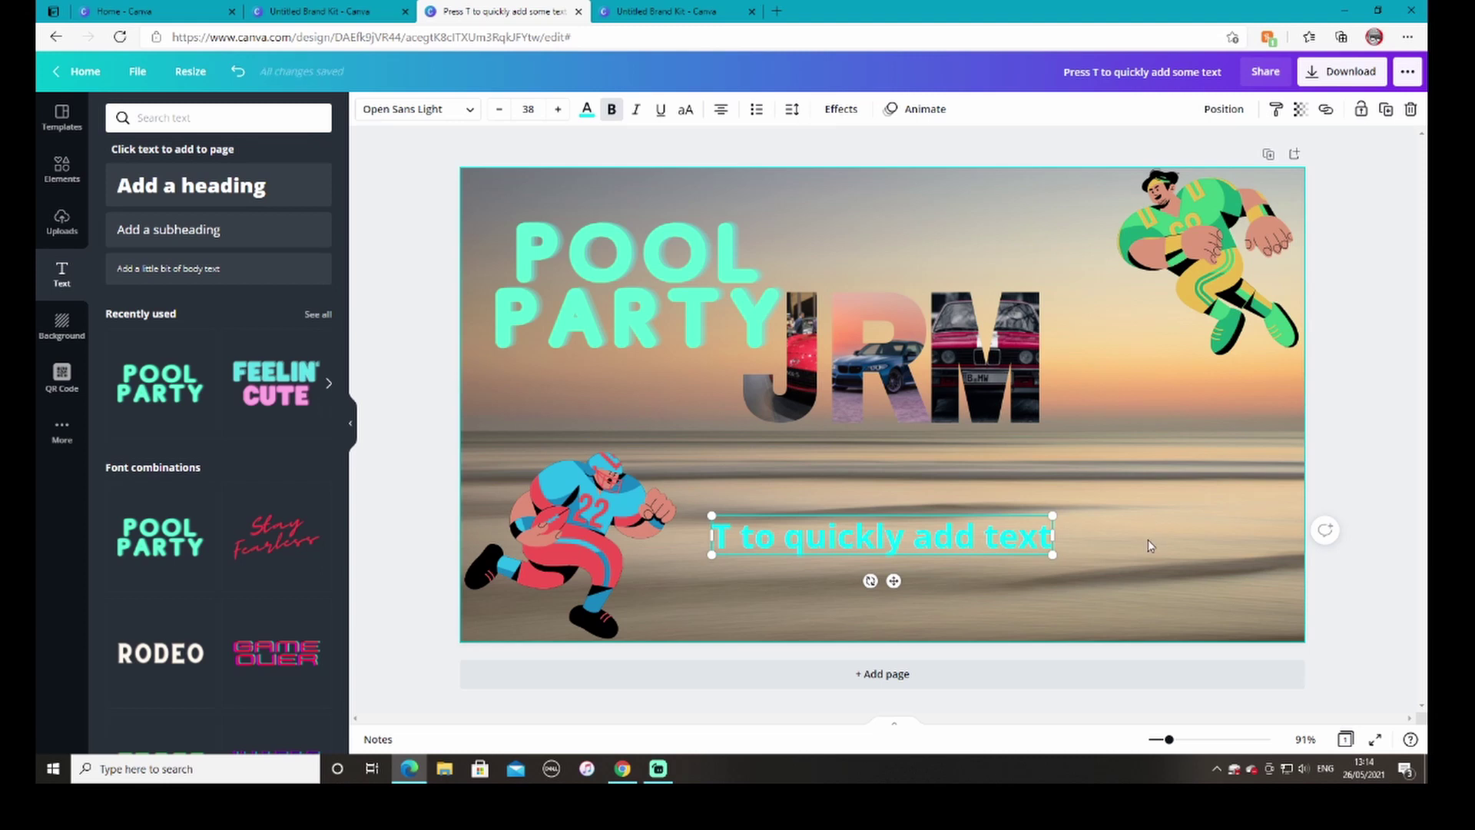
pyautogui.hotkey('ctrl', 'd')
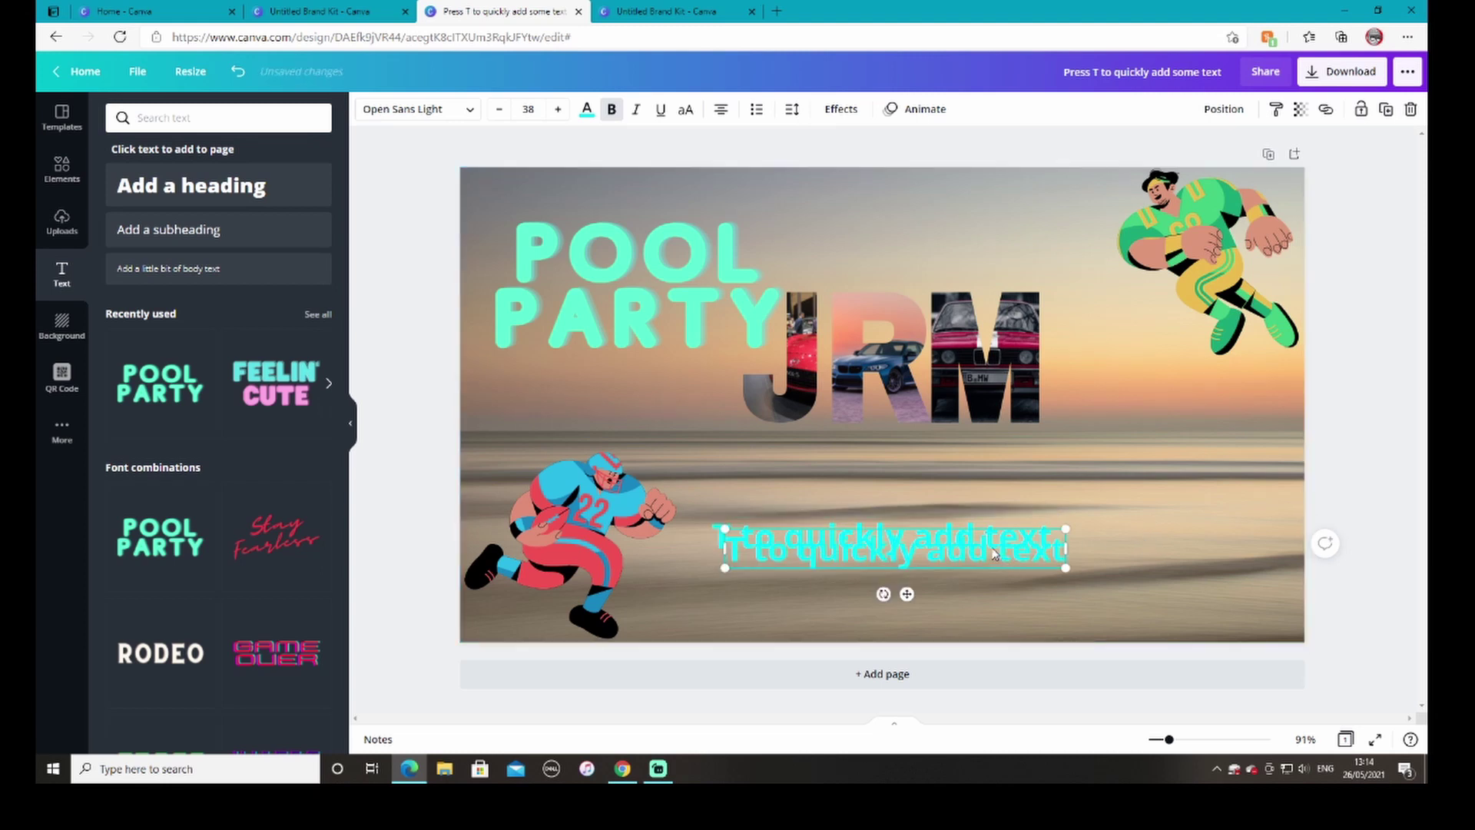
pyautogui.moveTo(994, 553); pyautogui.dragTo(981, 541)
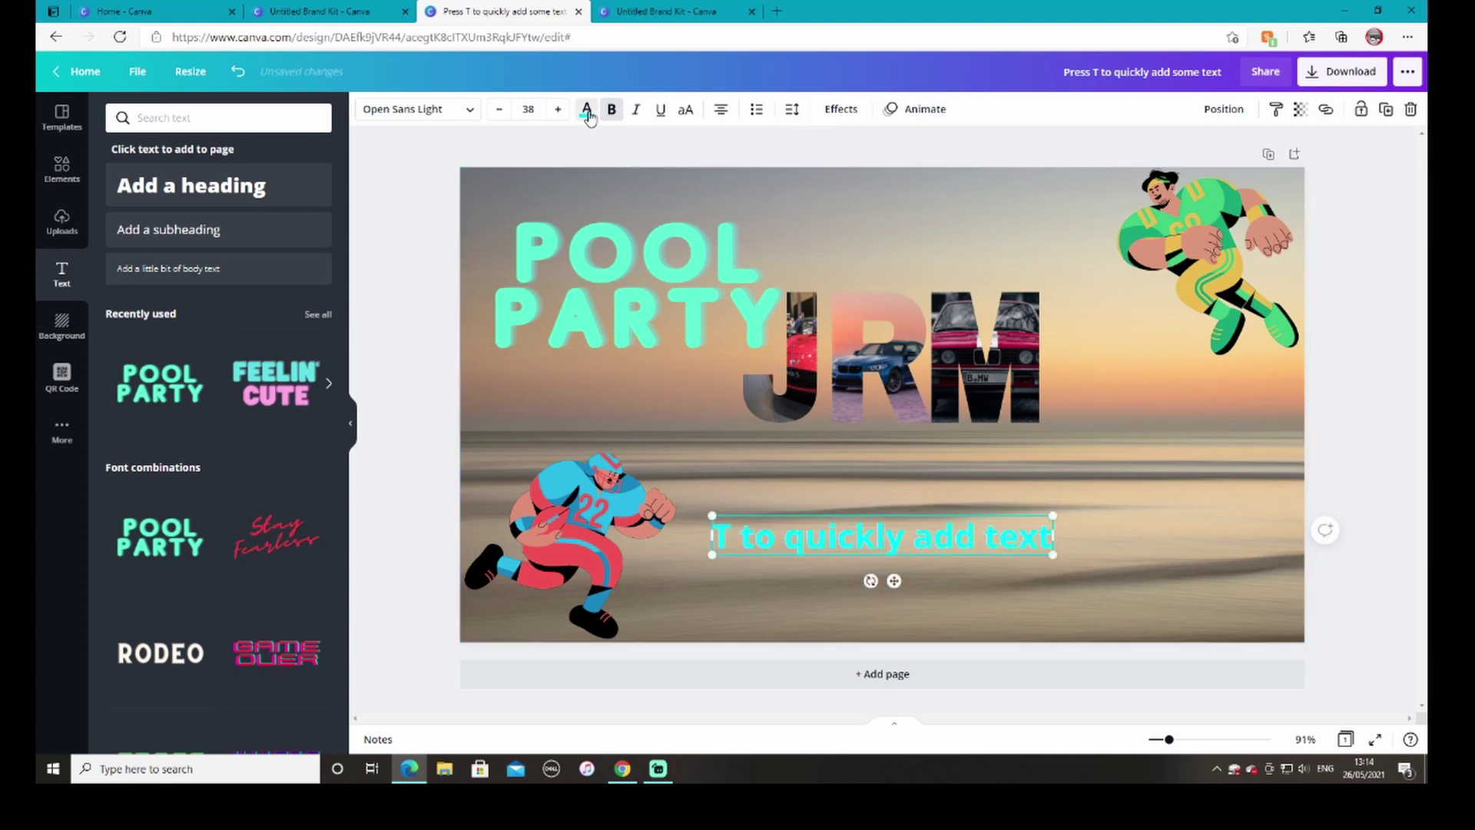
# Recolour the duplicated text line dark grey from the JRMTECH23_logo_updated.png palette.
pyautogui.click(587, 111)
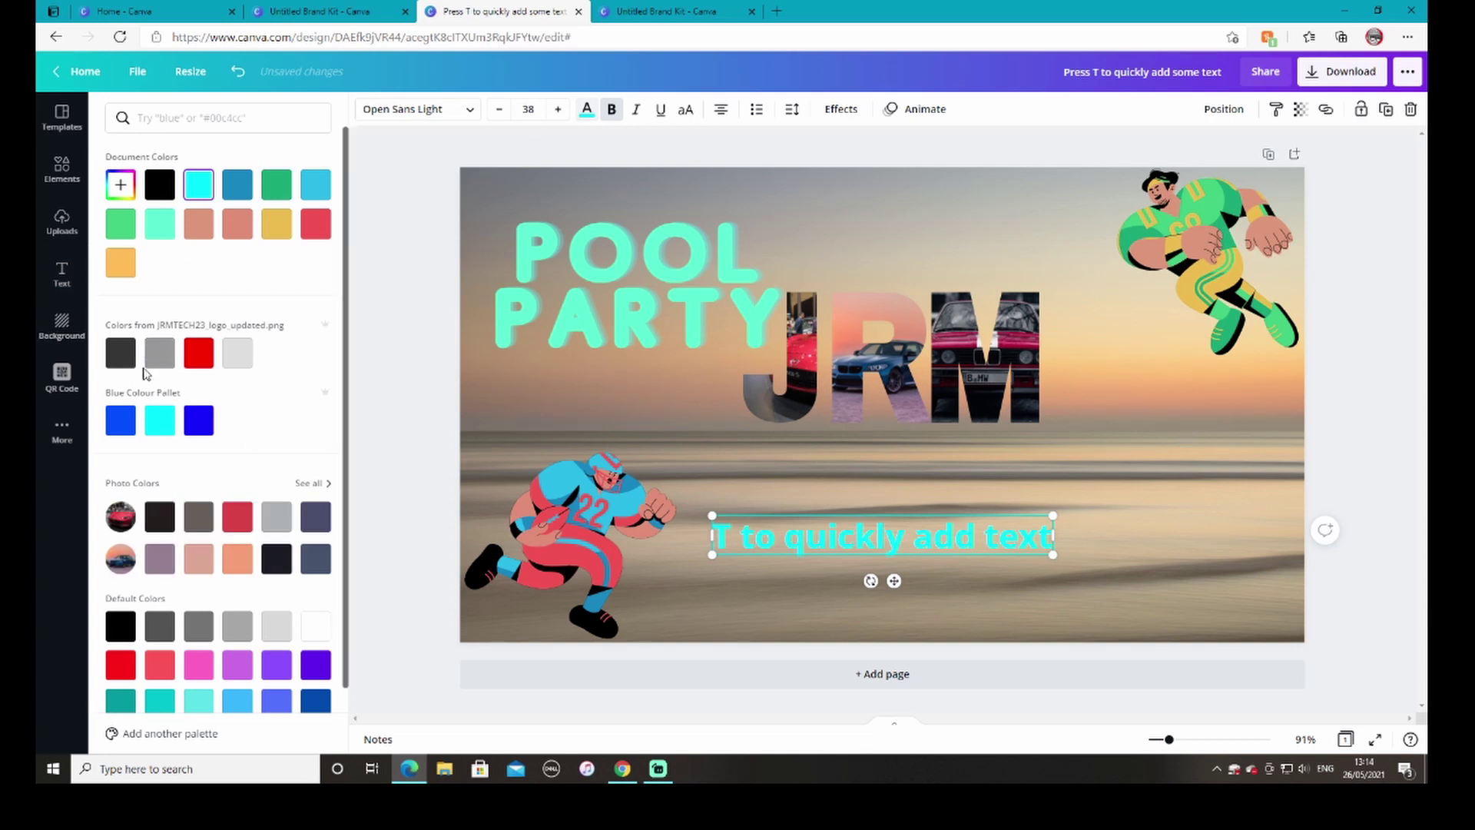
pyautogui.click(121, 353)
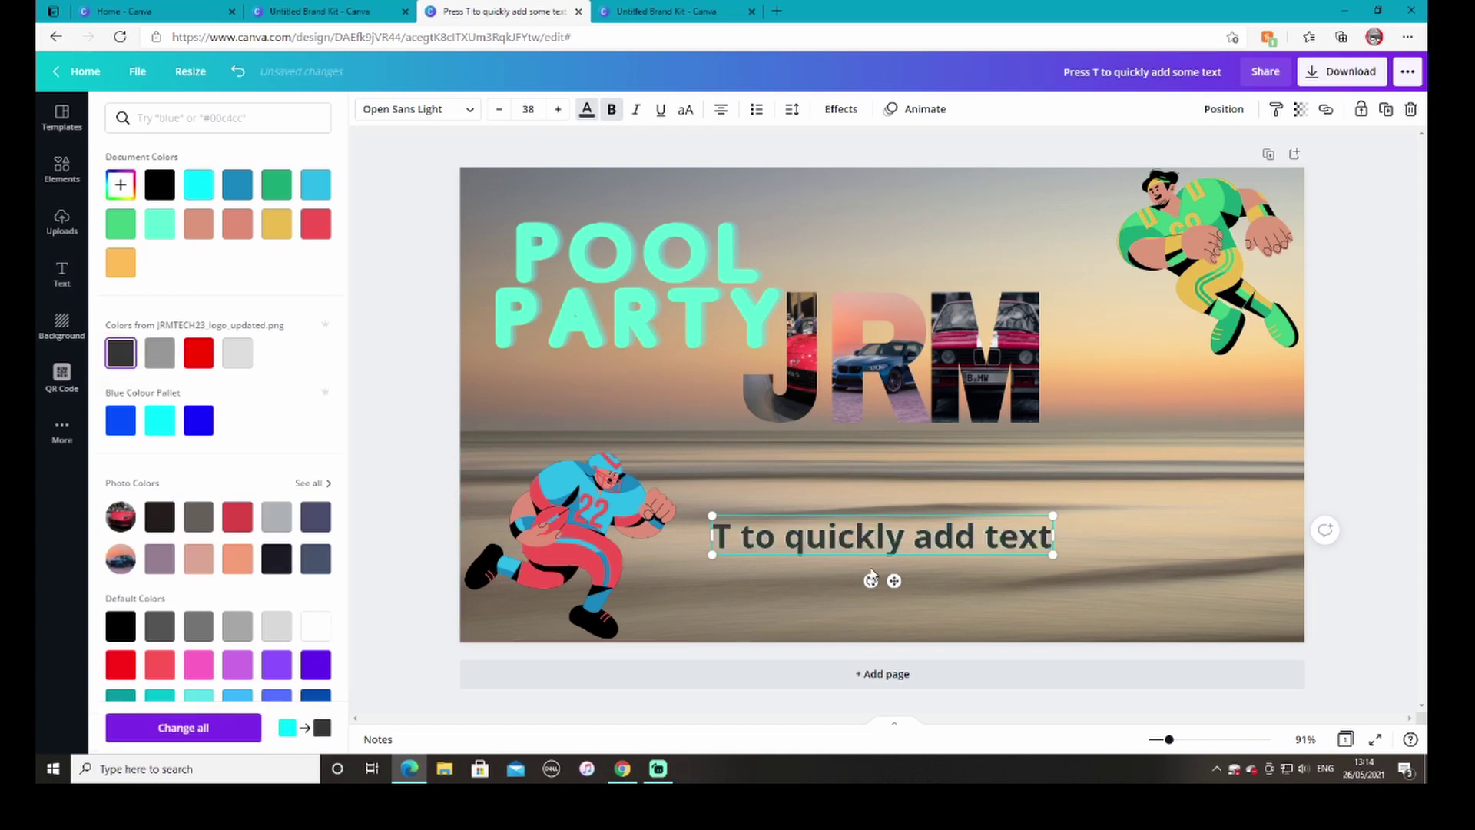
pyautogui.click(1114, 523)
pyautogui.click(1225, 527)
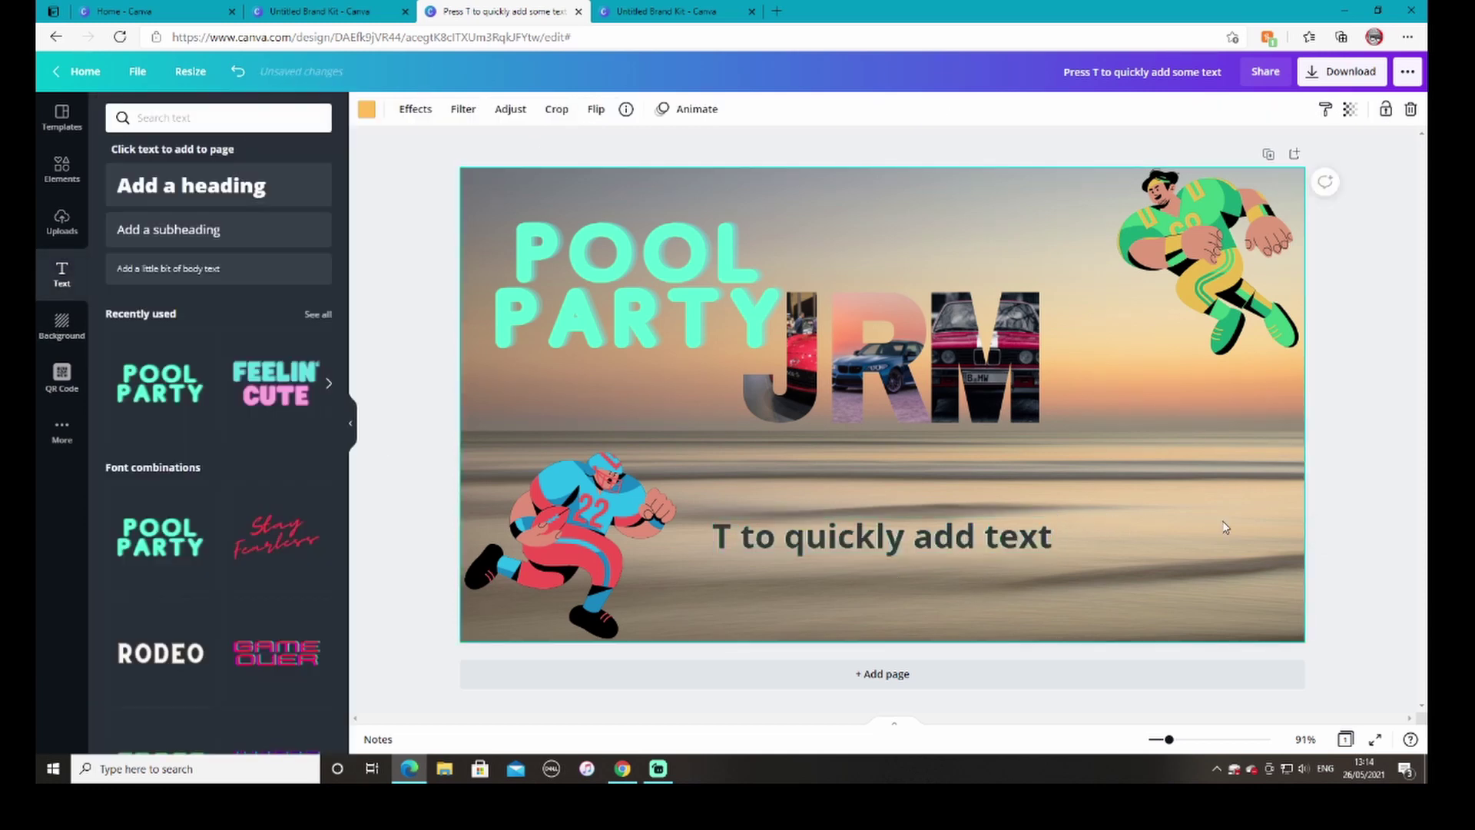
# Send the dark grey "T to quickly add text" copy backward, behind the cyan original.
pyautogui.click(882, 539)
pyautogui.rightClick(882, 539)
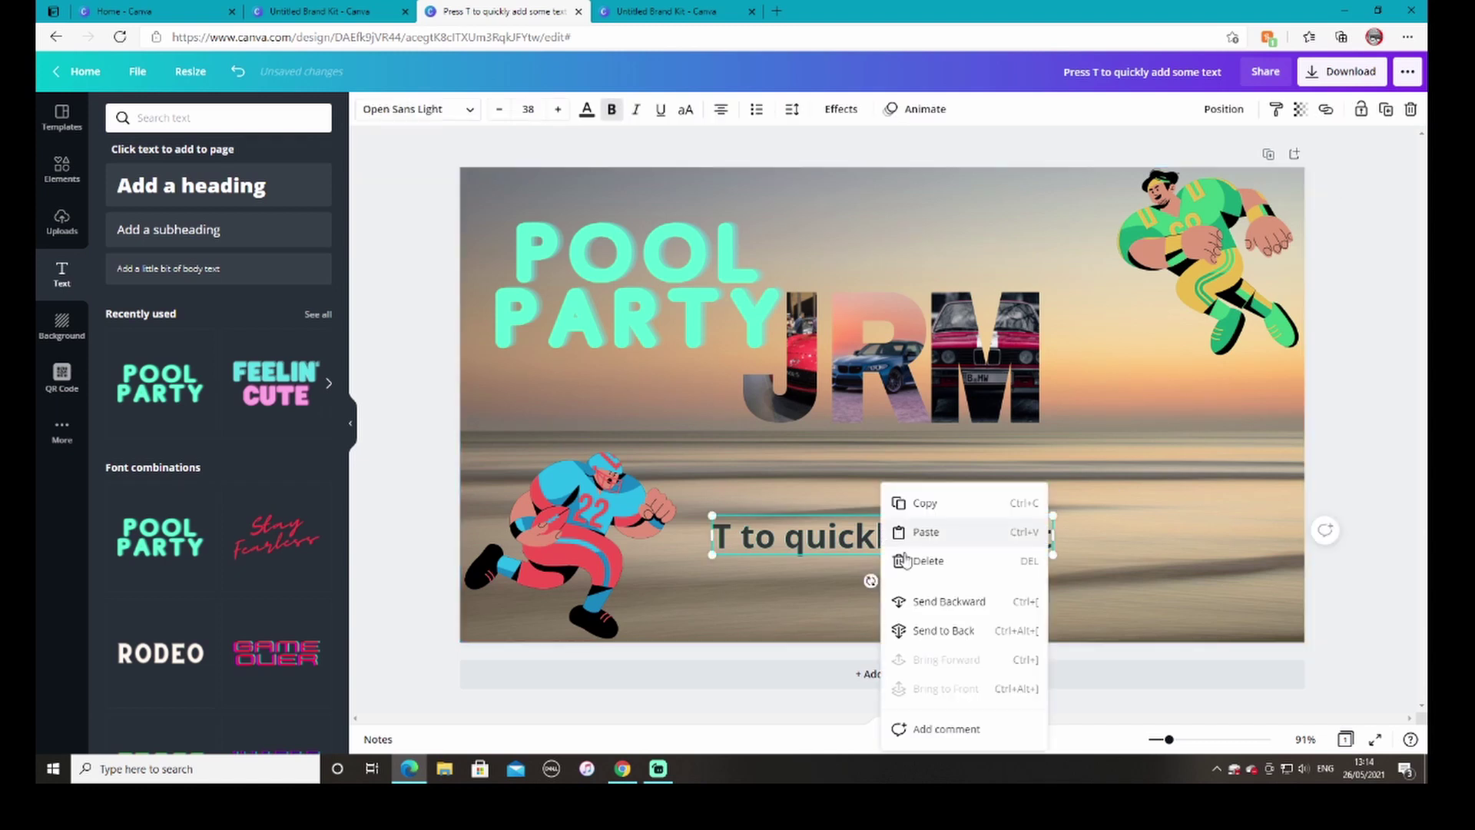
pyautogui.click(944, 606)
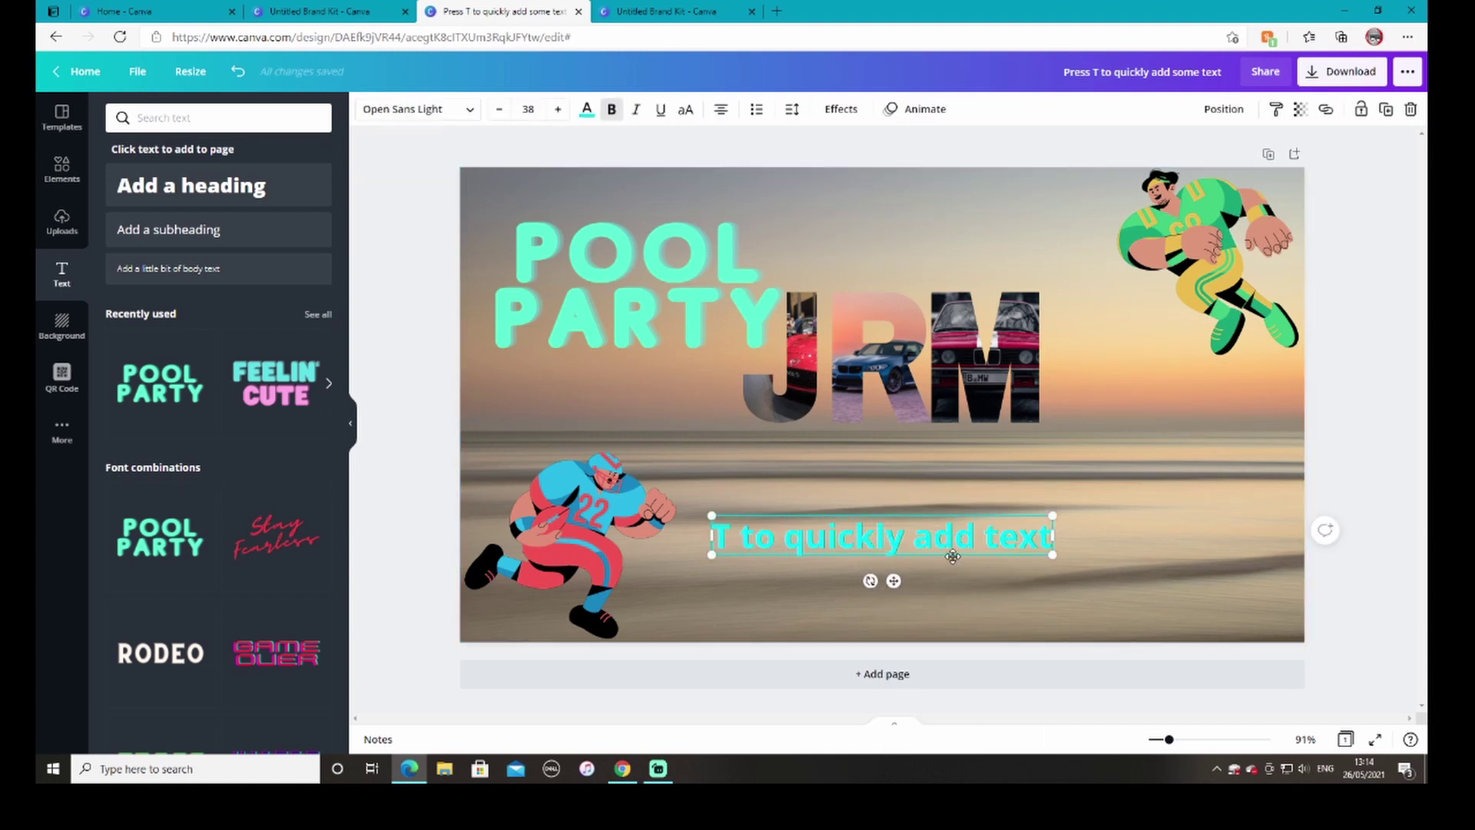
# Scale the cyan "T to quickly add text" line down to size 37.3, offsetting it from the dark grey copy as a drop shadow.
pyautogui.click(1113, 537)
pyautogui.click(1050, 529)
pyautogui.moveTo(1050, 517); pyautogui.dragTo(1046, 521)
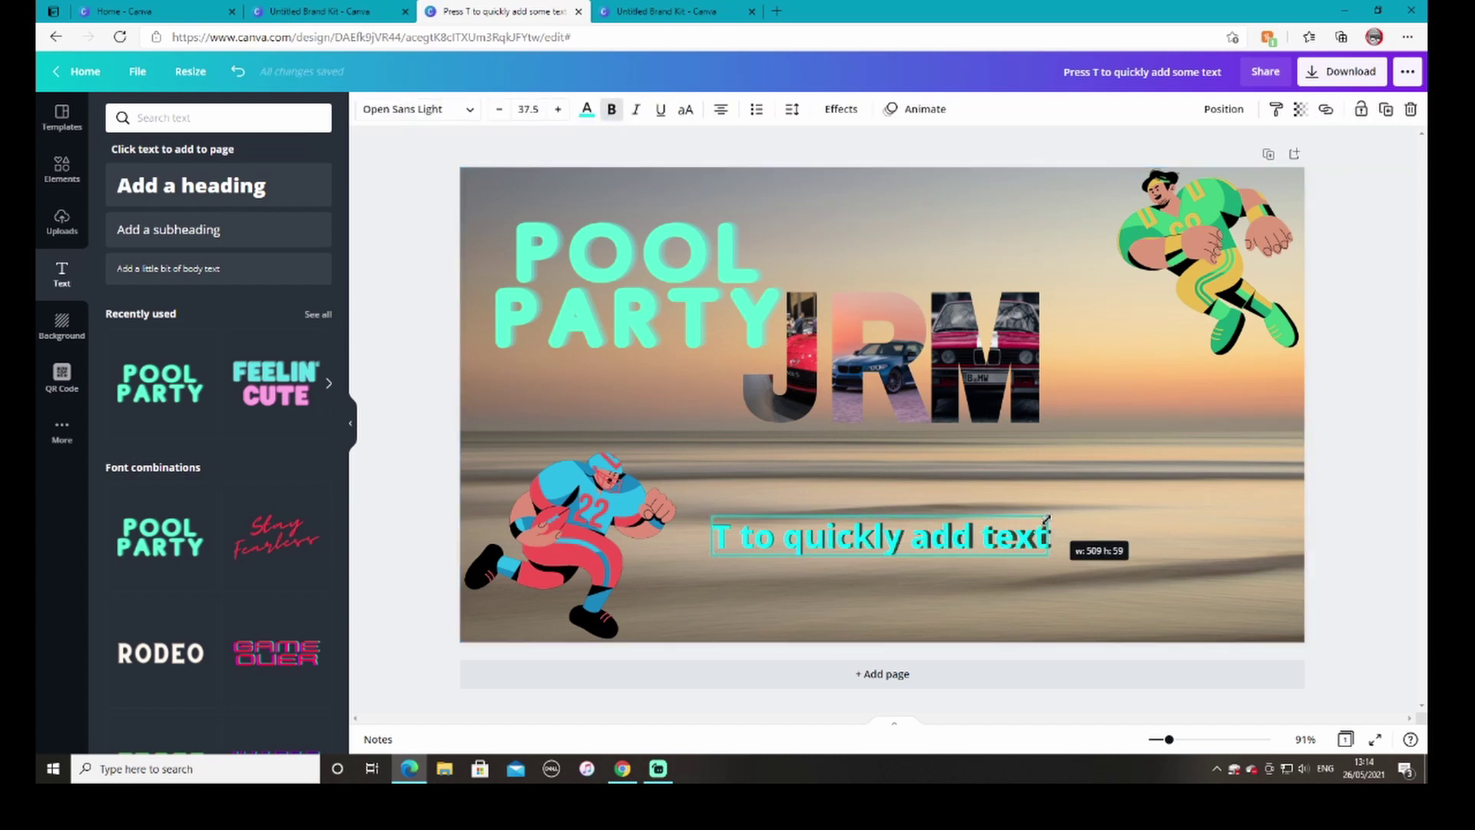
pyautogui.moveTo(1045, 521); pyautogui.dragTo(992, 538)
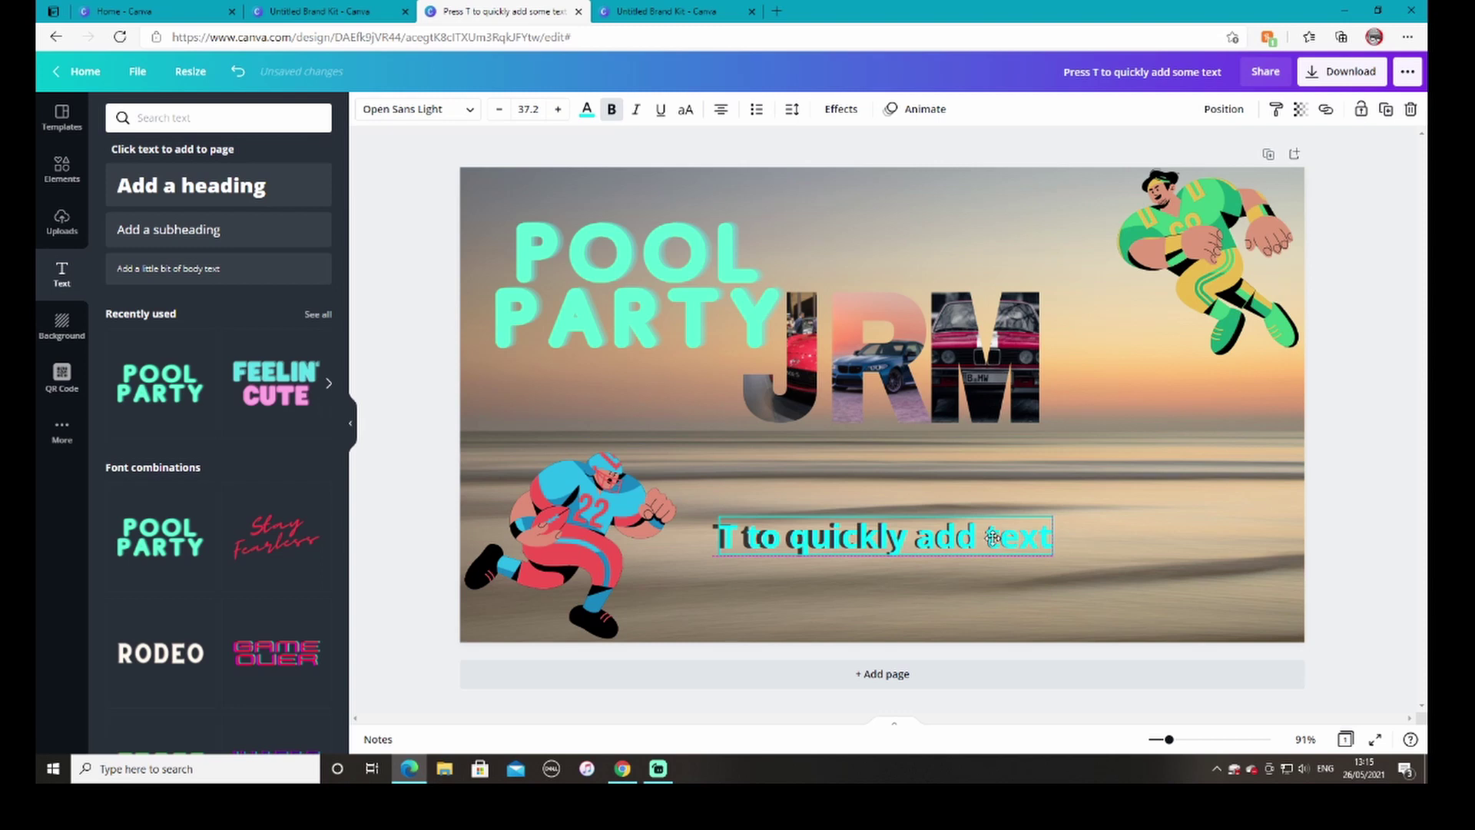
pyautogui.moveTo(1050, 518)
pyautogui.mouseDown()
pyautogui.moveTo(1003, 530)
pyautogui.moveTo(1047, 515)
pyautogui.mouseUp()
pyautogui.click(1091, 530)
pyautogui.click(1043, 523)
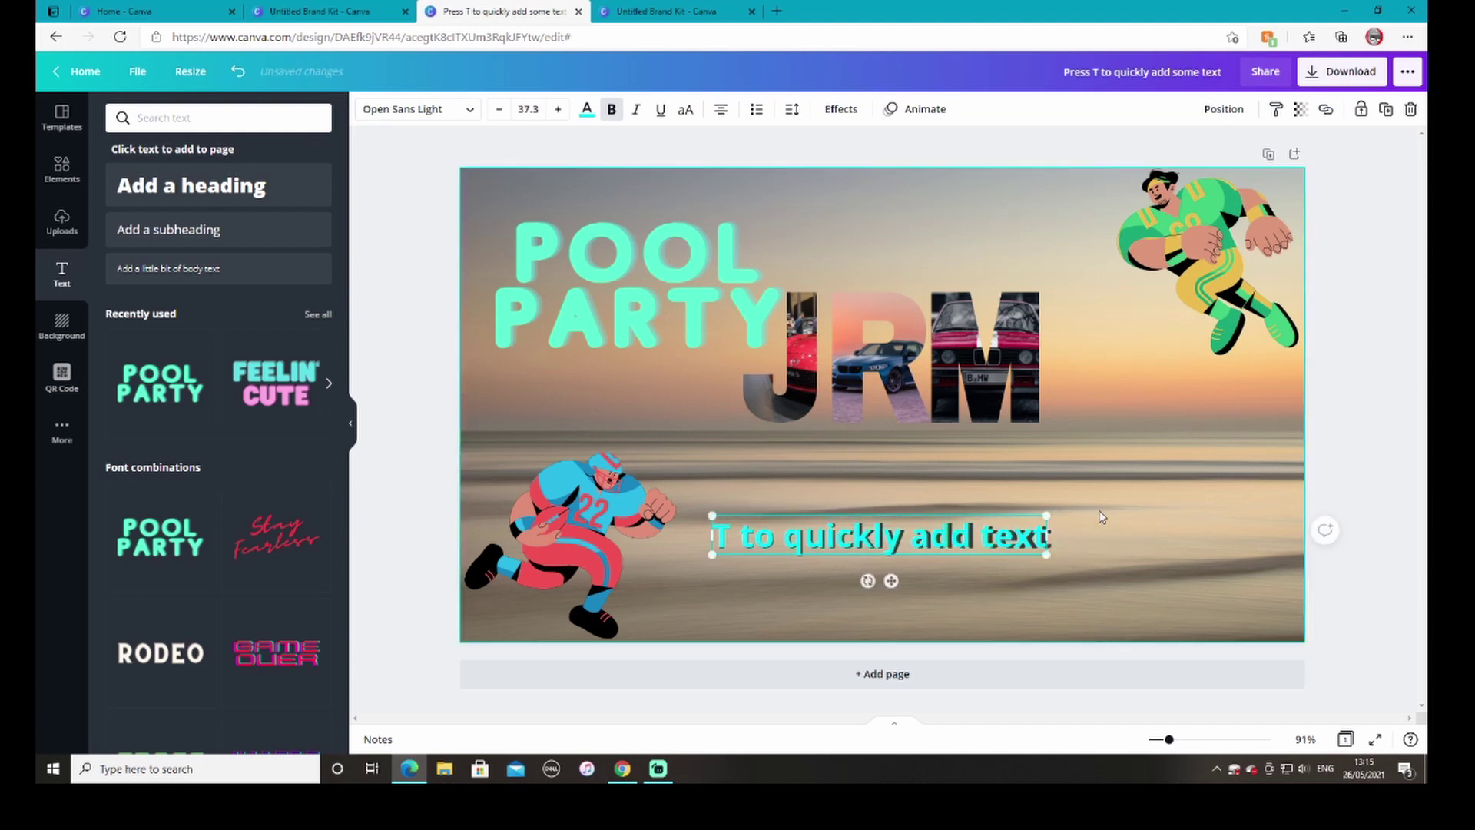
pyautogui.click(1103, 518)
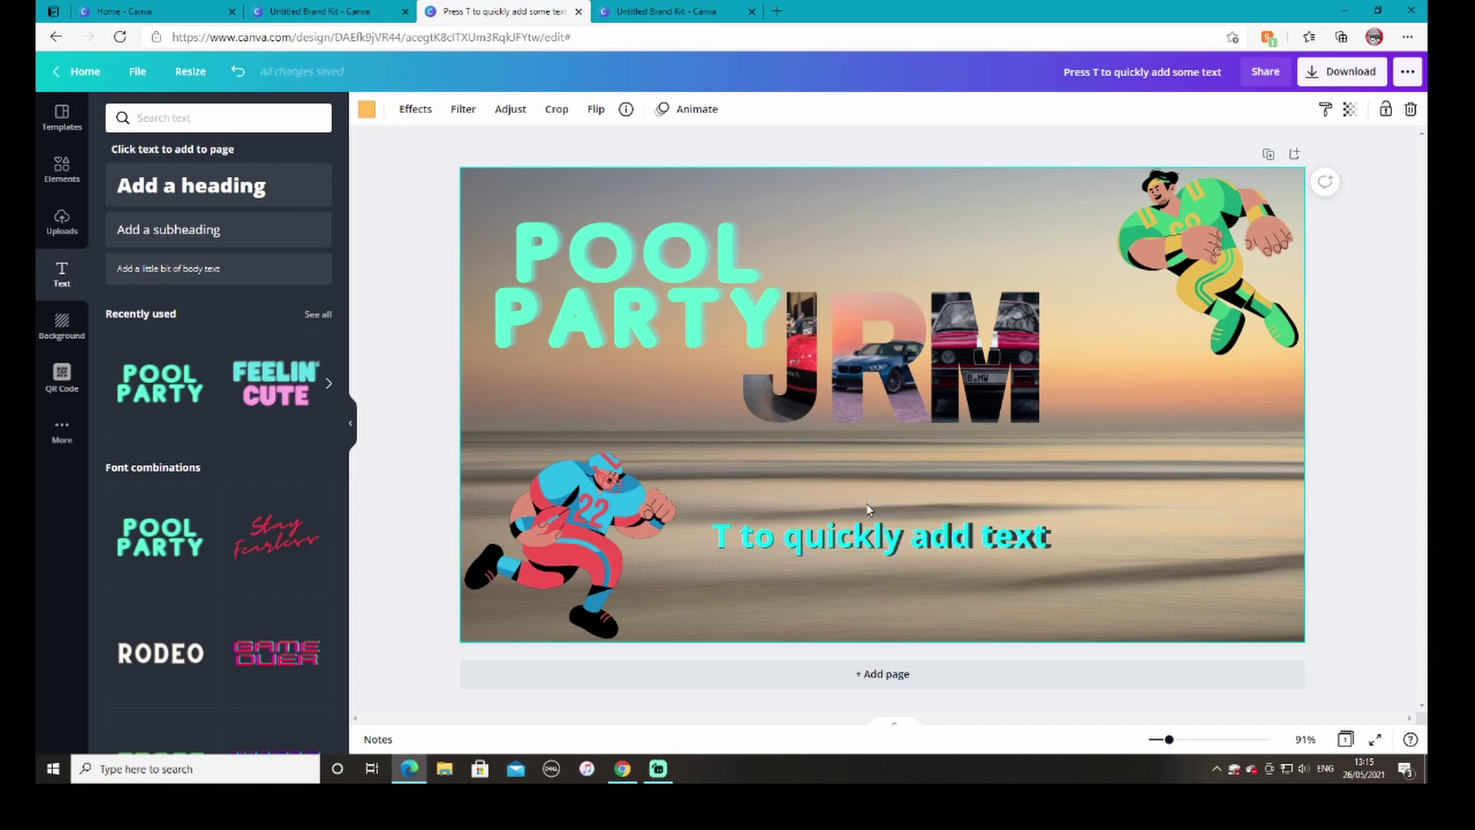
# Add a new text box reading "HI" and place it below the green player, beside the "T to quickly add text" line.
pyautogui.press('t')
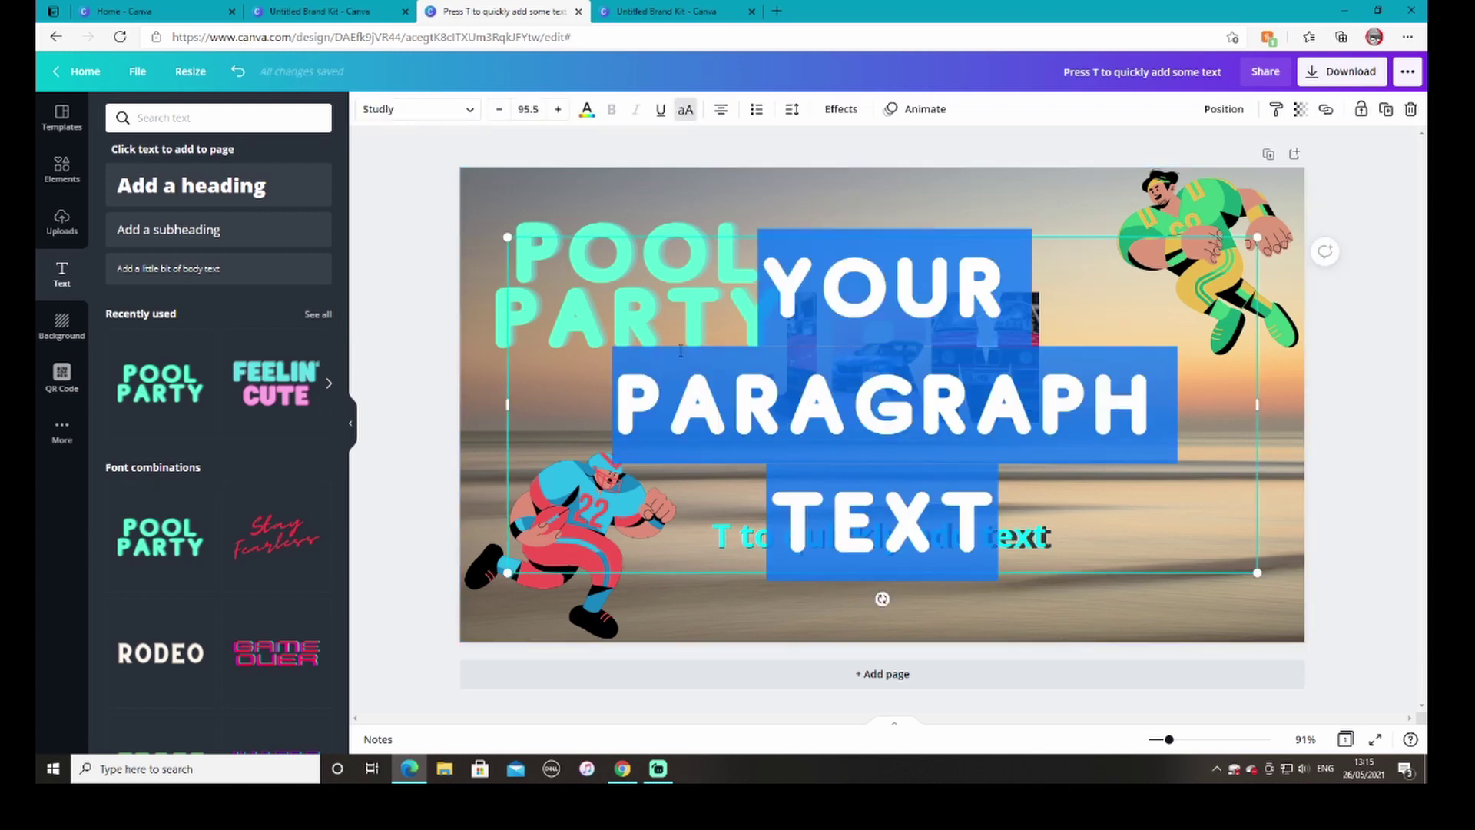
pyautogui.write('HI')
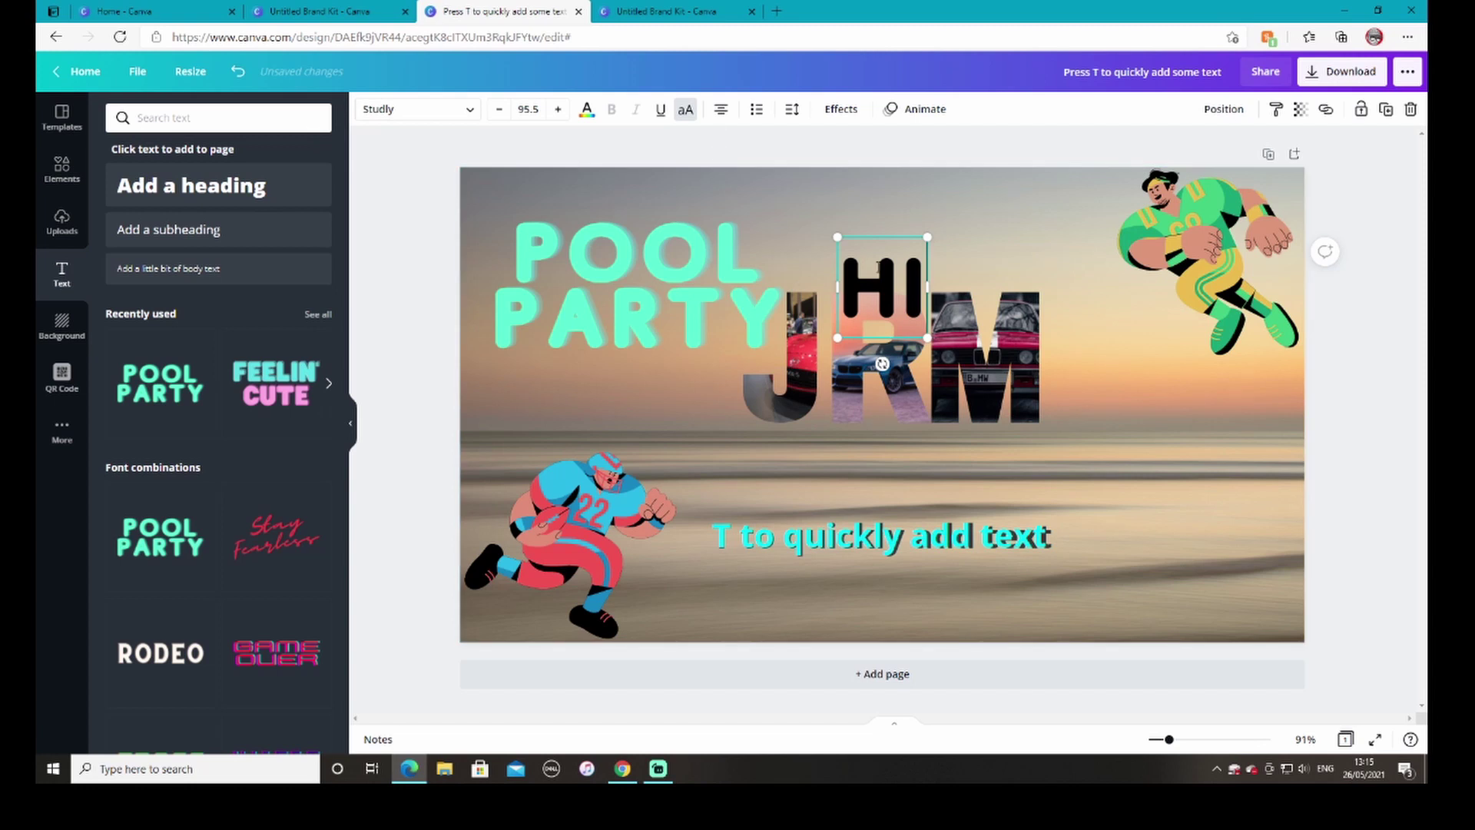
pyautogui.moveTo(876, 246); pyautogui.dragTo(1184, 457)
pyautogui.click(1340, 469)
pyautogui.click(1226, 482)
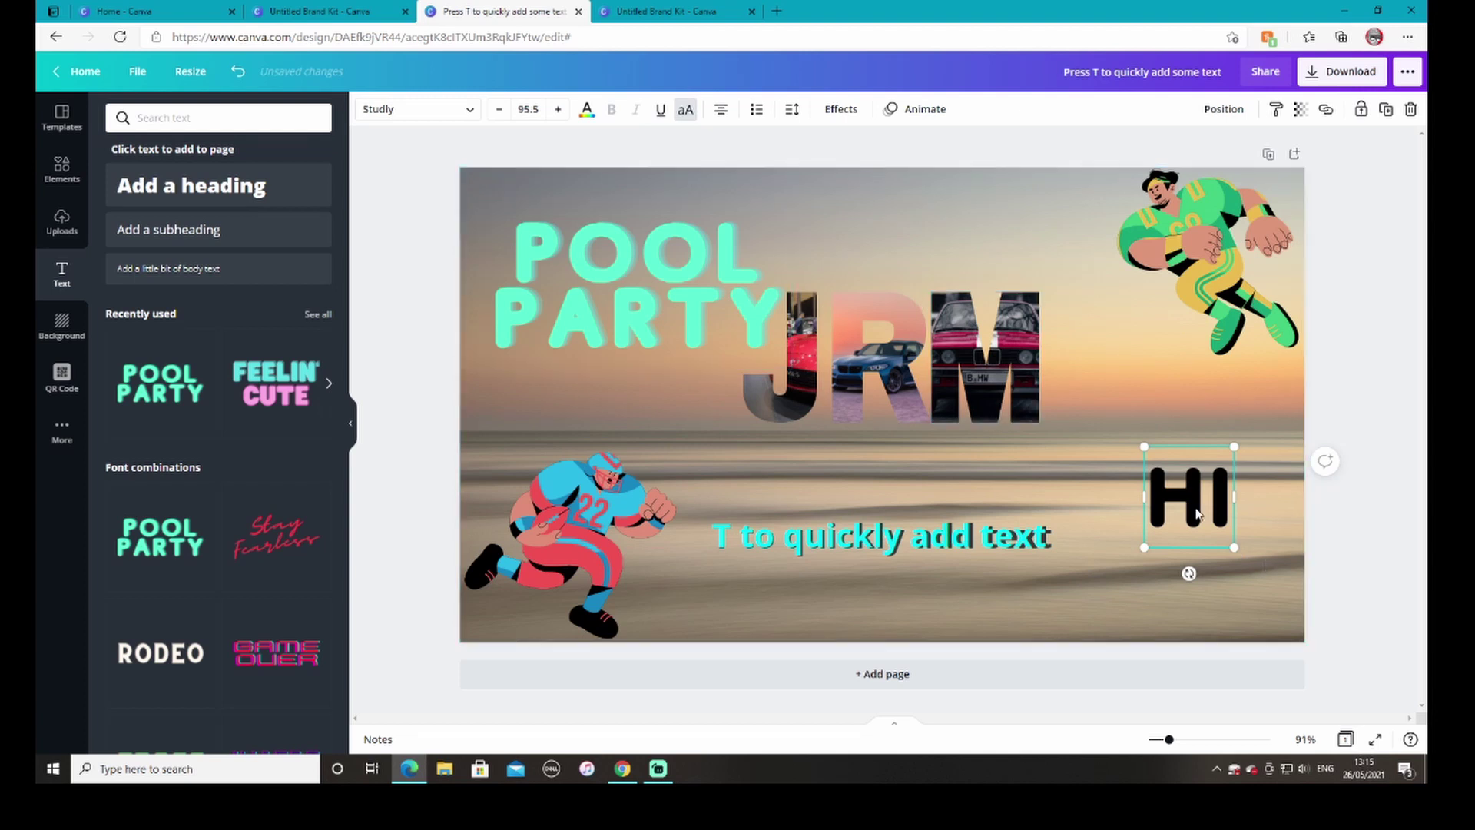
pyautogui.click(1209, 445)
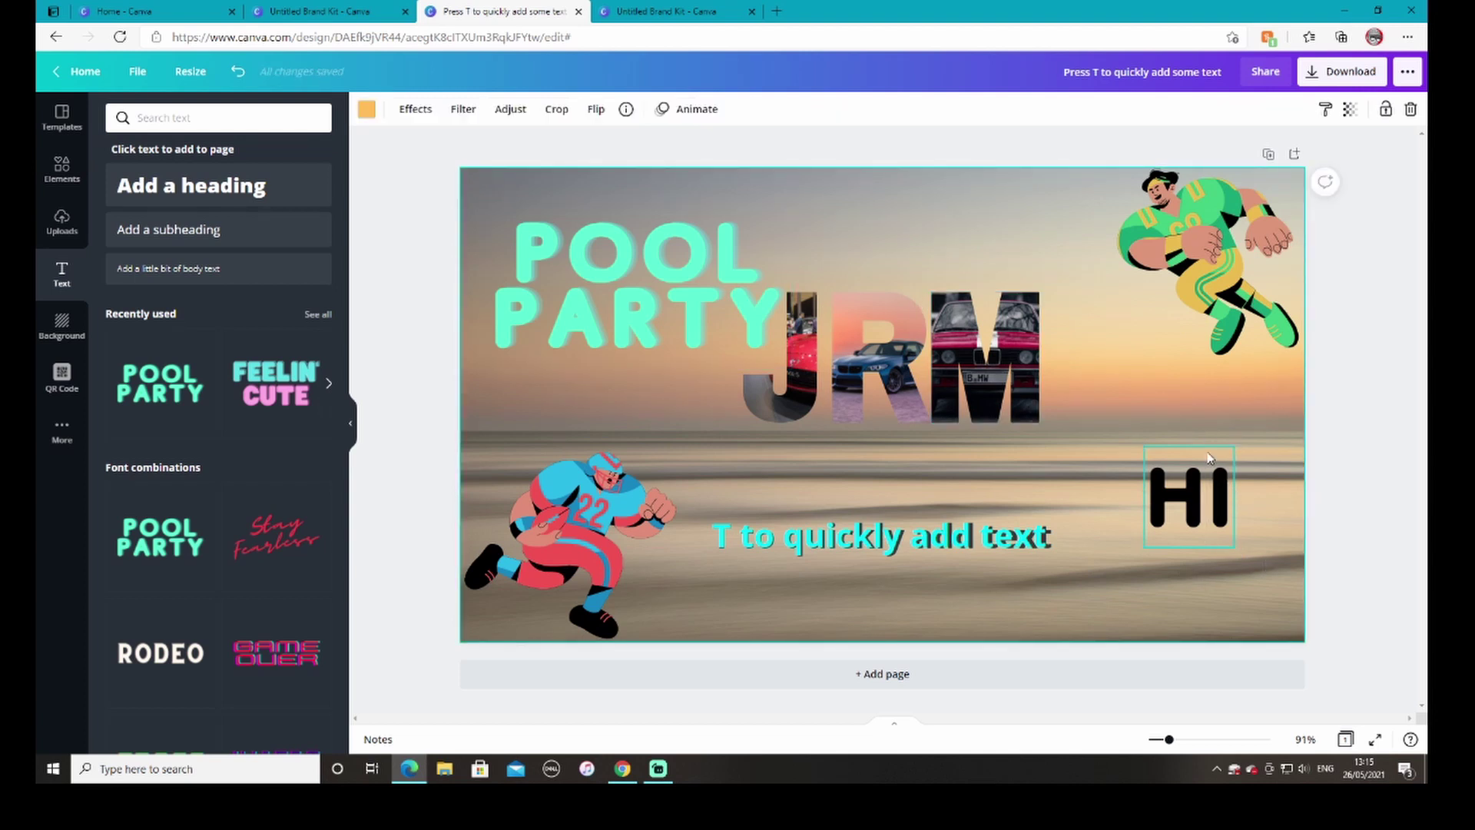
# Duplicate the black "HI" text exactly over the original and colour the copy white from the default colours.
pyautogui.click(1212, 475)
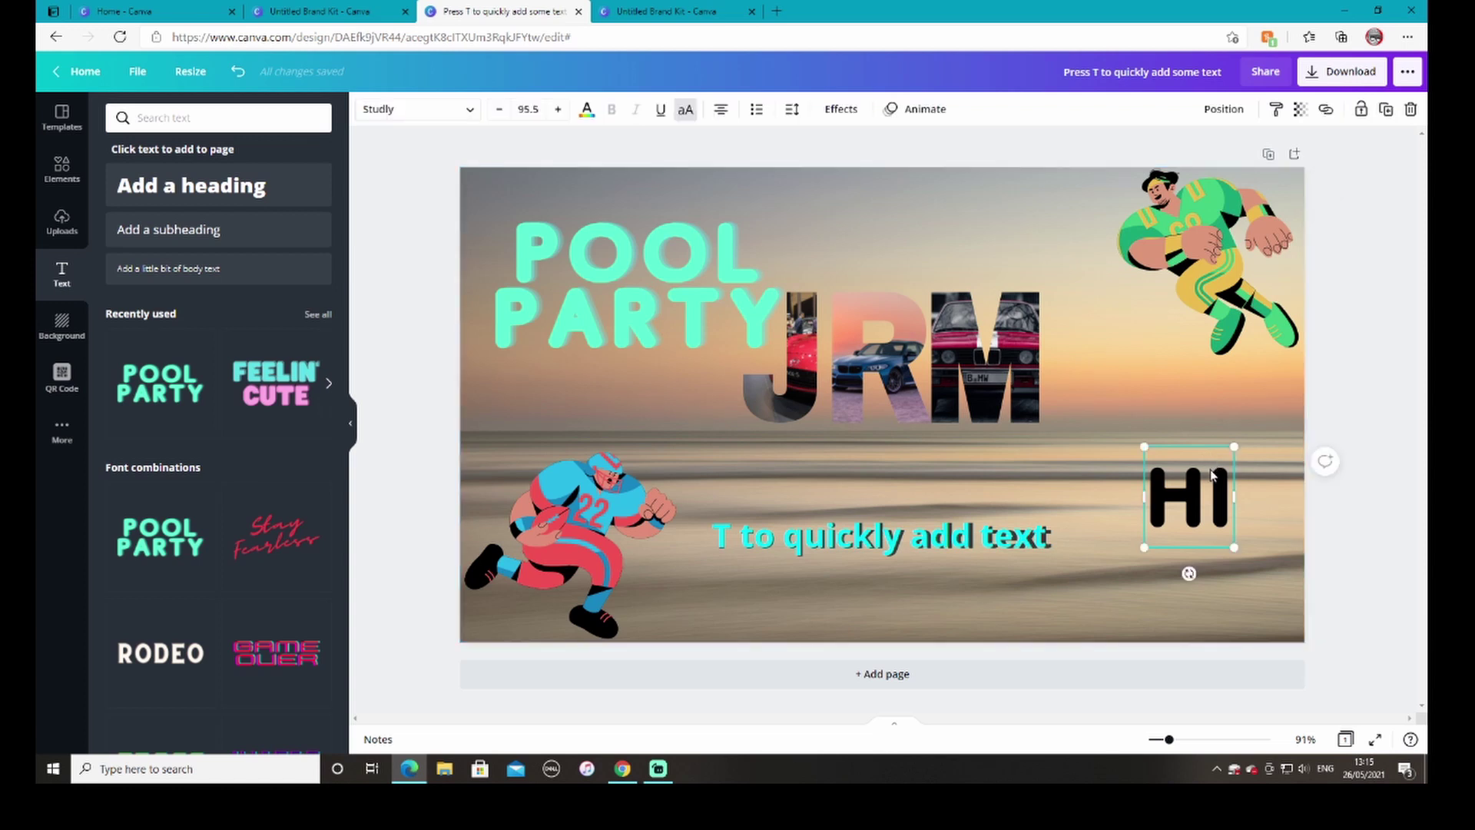
pyautogui.moveTo(1211, 474)
pyautogui.mouseDown()
pyautogui.moveTo(1206, 508)
pyautogui.moveTo(1200, 498)
pyautogui.moveTo(1219, 492)
pyautogui.mouseUp()
pyautogui.click(586, 109)
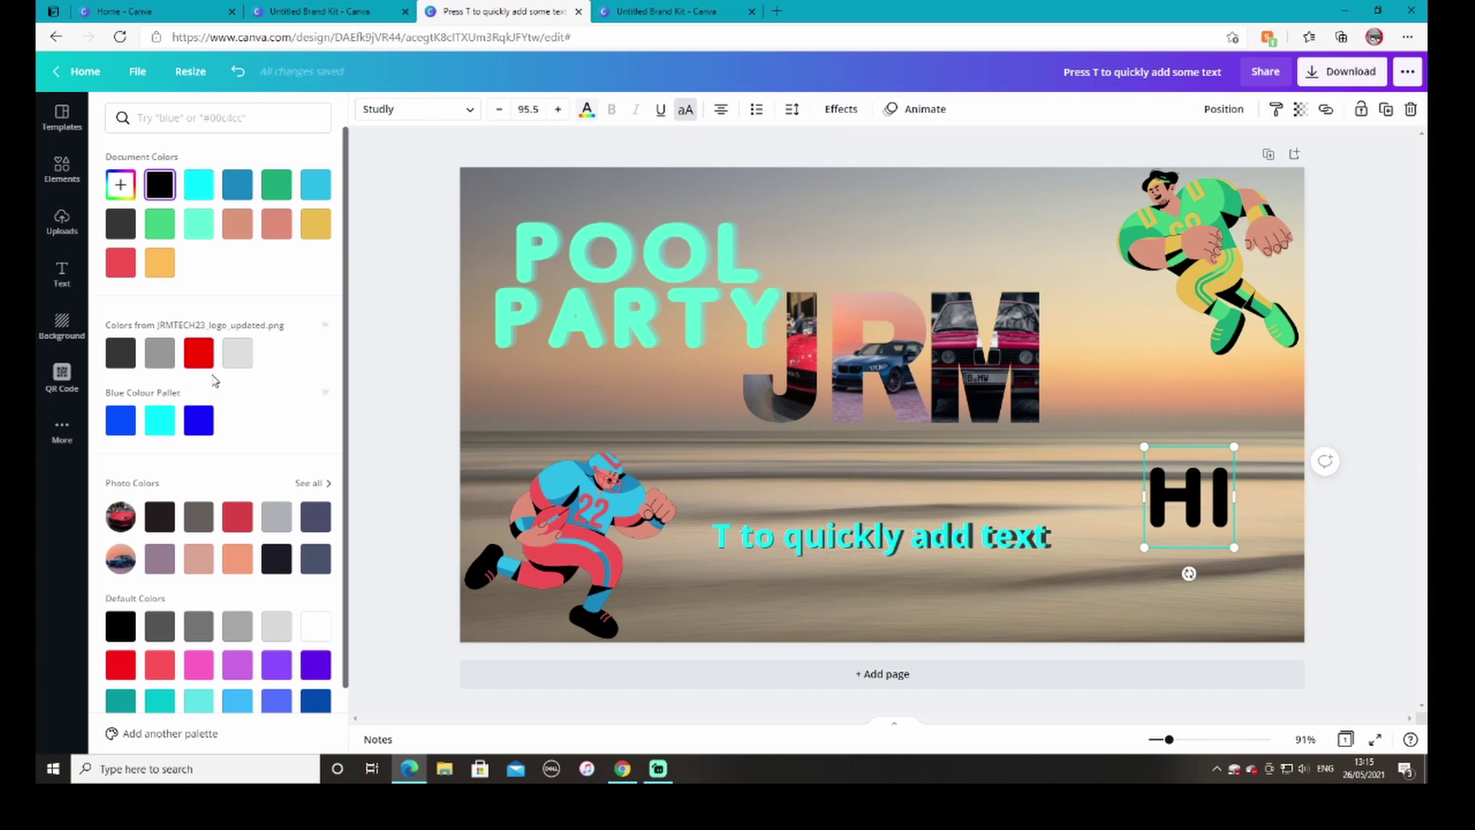
pyautogui.click(315, 633)
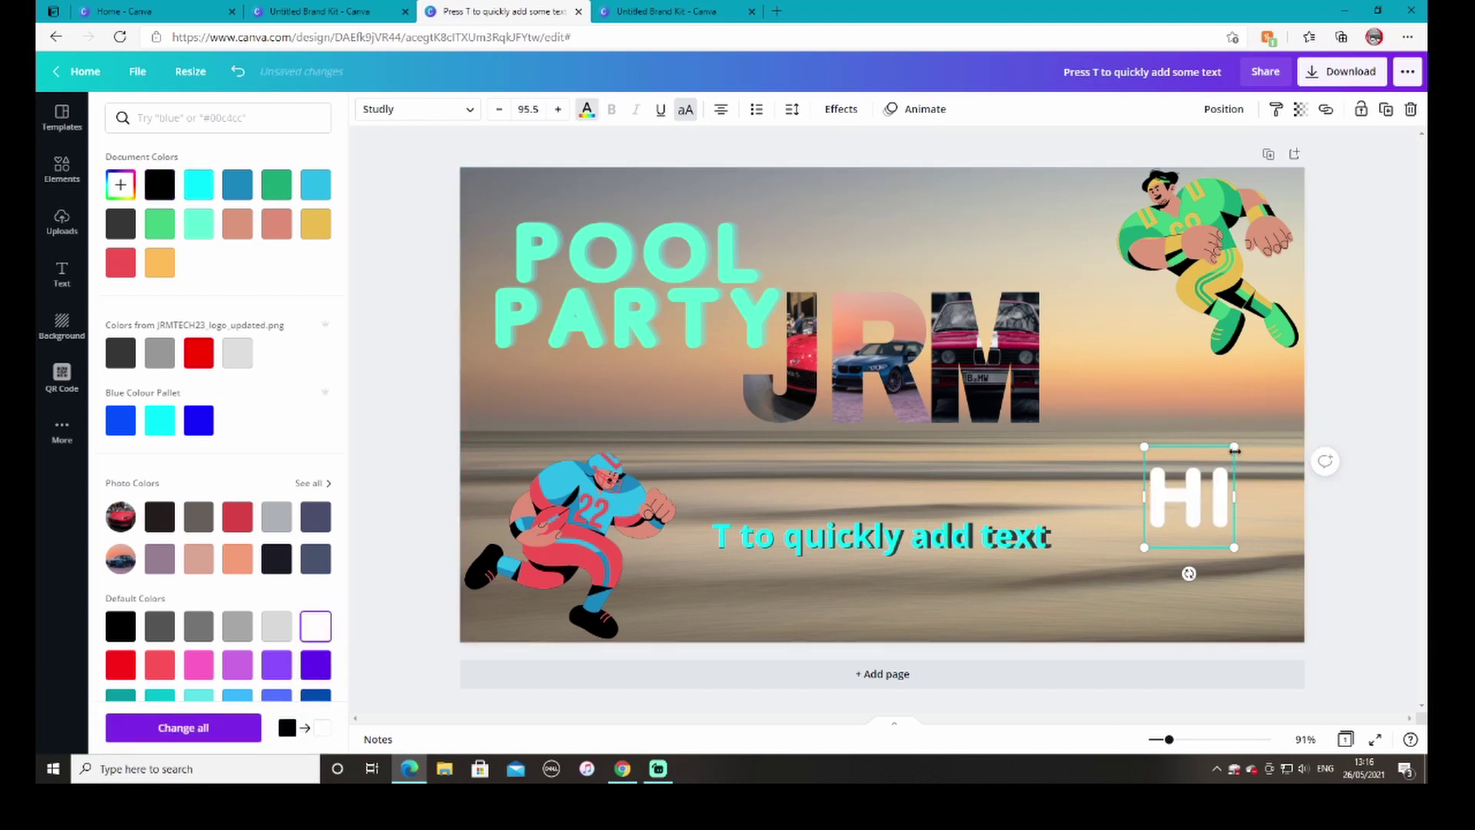
# Resize the white "HI" copy slightly smaller than the black original, offsetting it up and to the right as a shadow effect.
pyautogui.moveTo(1235, 447); pyautogui.dragTo(1219, 487)
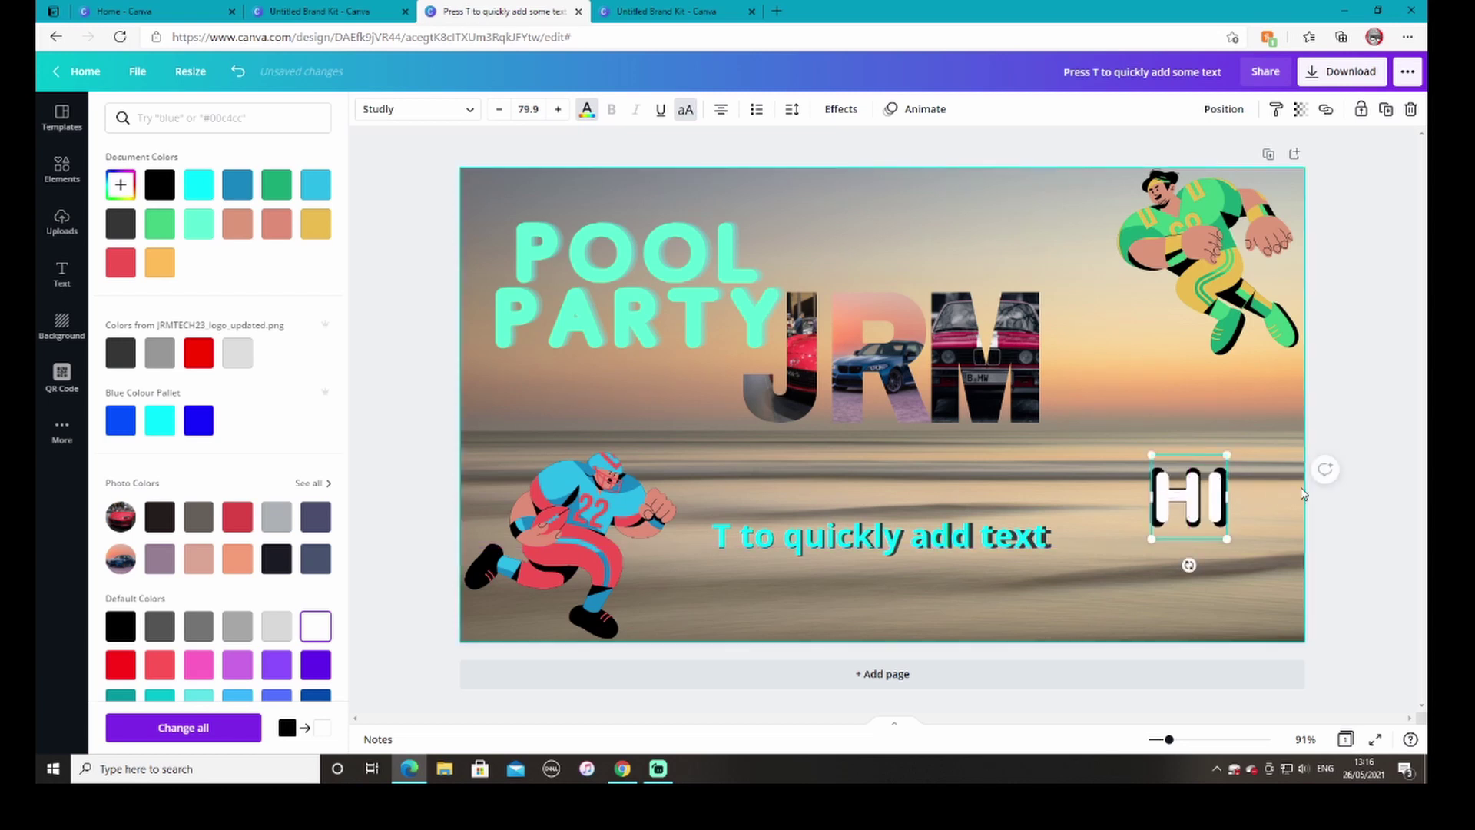
pyautogui.press('Escape')
pyautogui.press('Escape')
pyautogui.click(1224, 501)
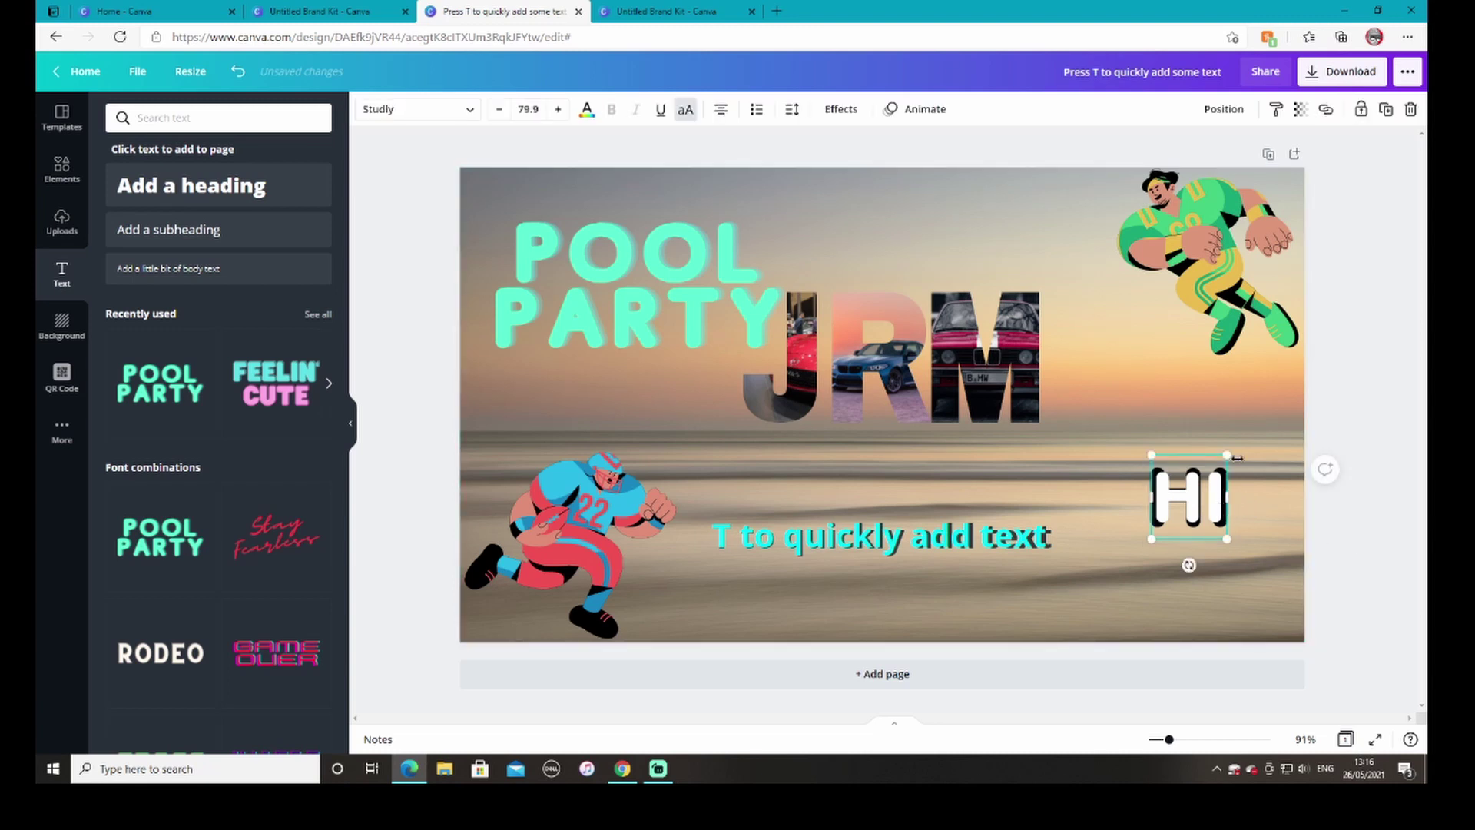
pyautogui.moveTo(1231, 454); pyautogui.dragTo(1235, 447)
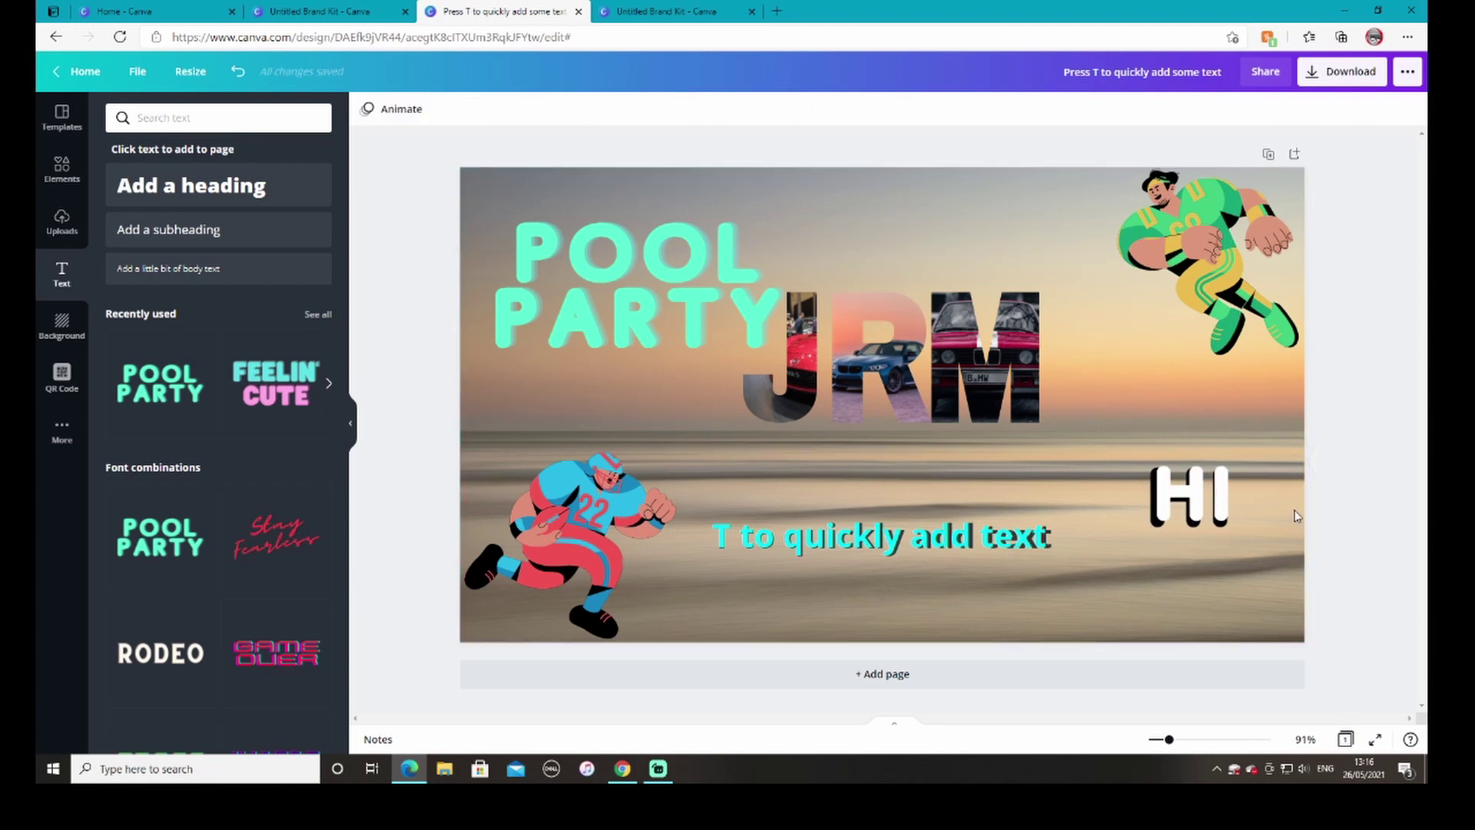
# Select both the white and black "HI" texts and group them.
pyautogui.click(1166, 442)
pyautogui.click(1222, 530)
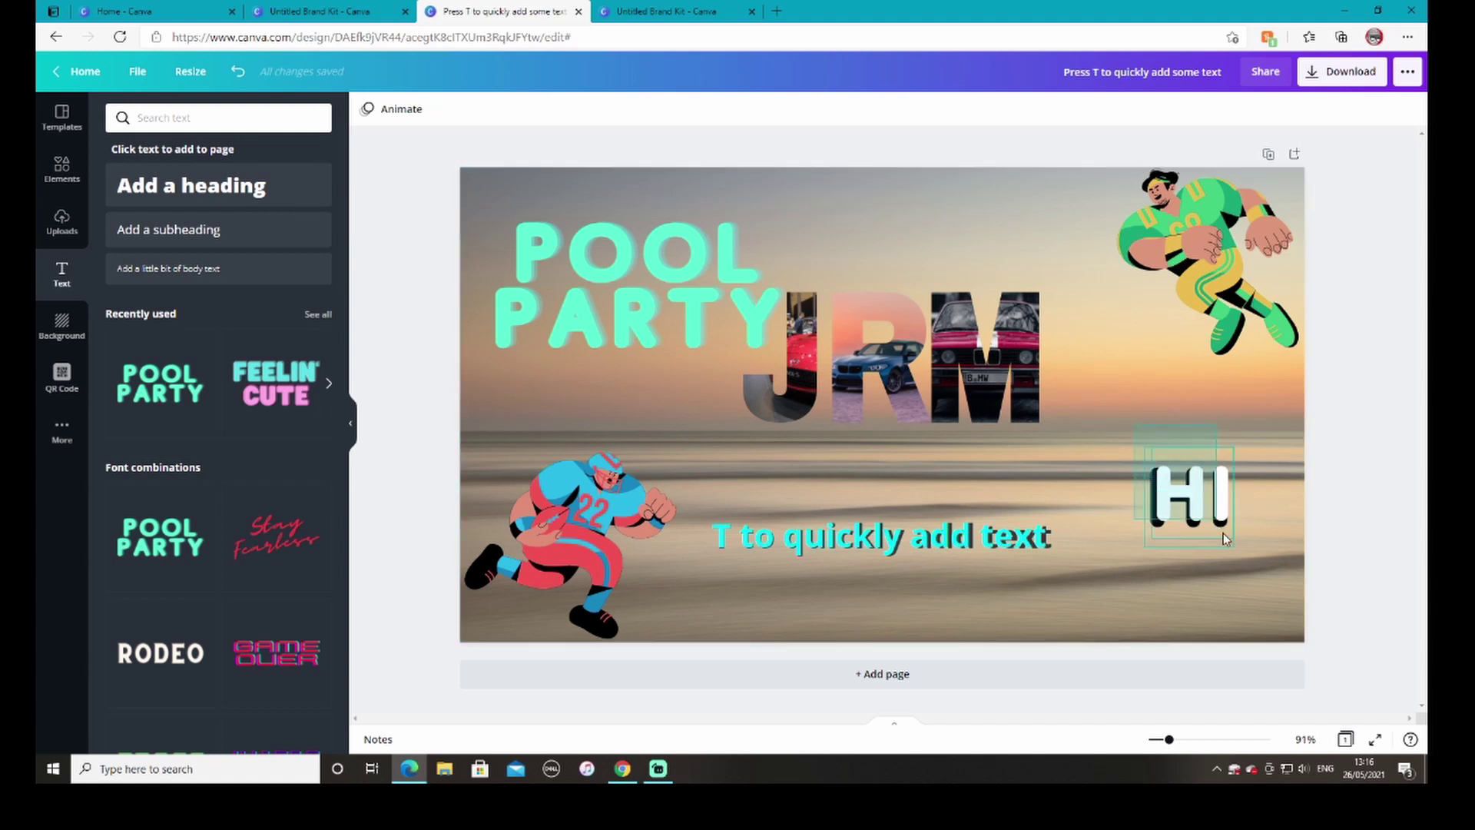
pyautogui.click(1170, 112)
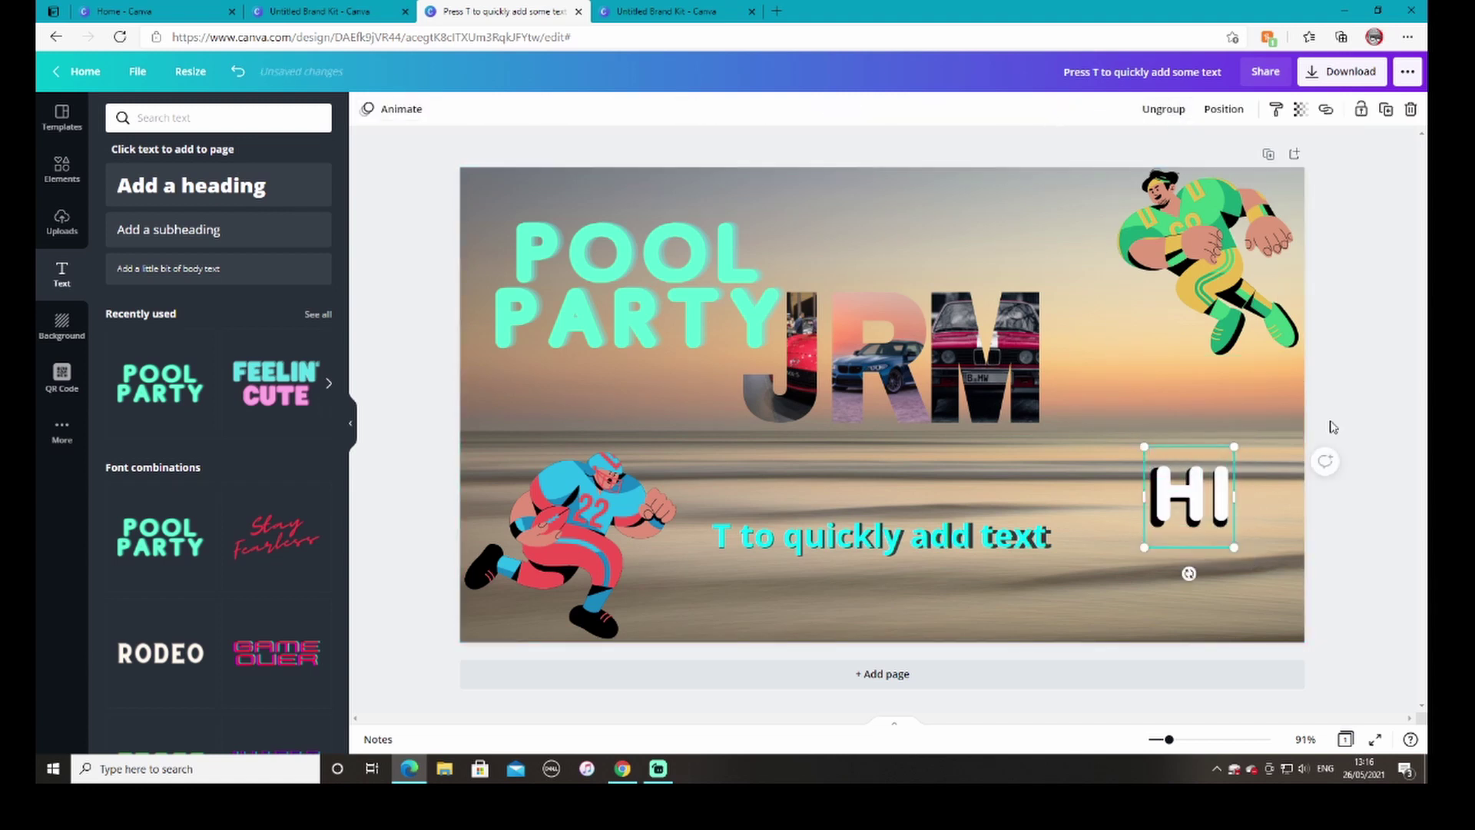
# Try aligning the "HI" group to the page's top right corner and its top left corner.
pyautogui.click(1213, 115)
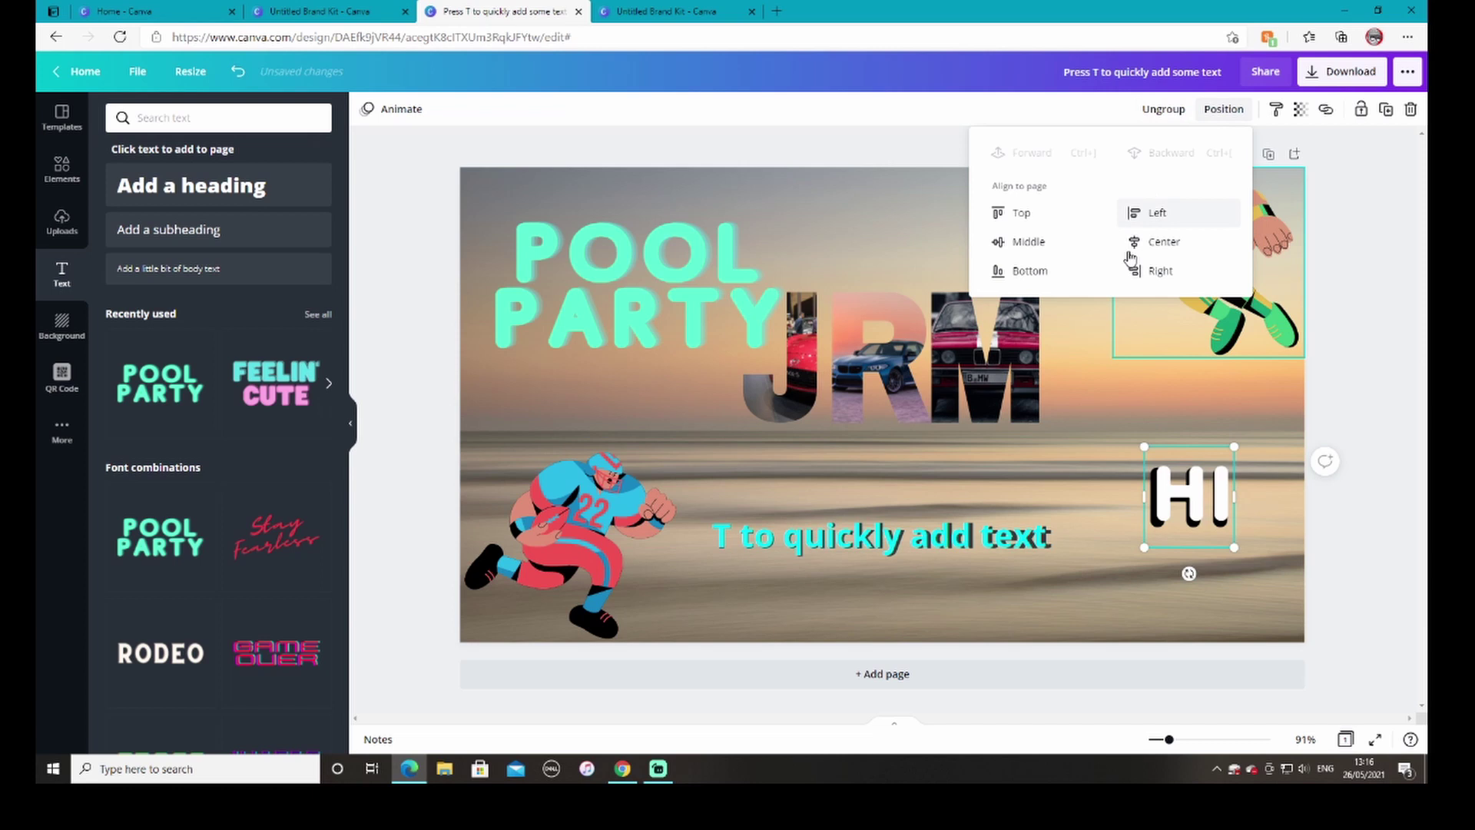
pyautogui.click(1055, 224)
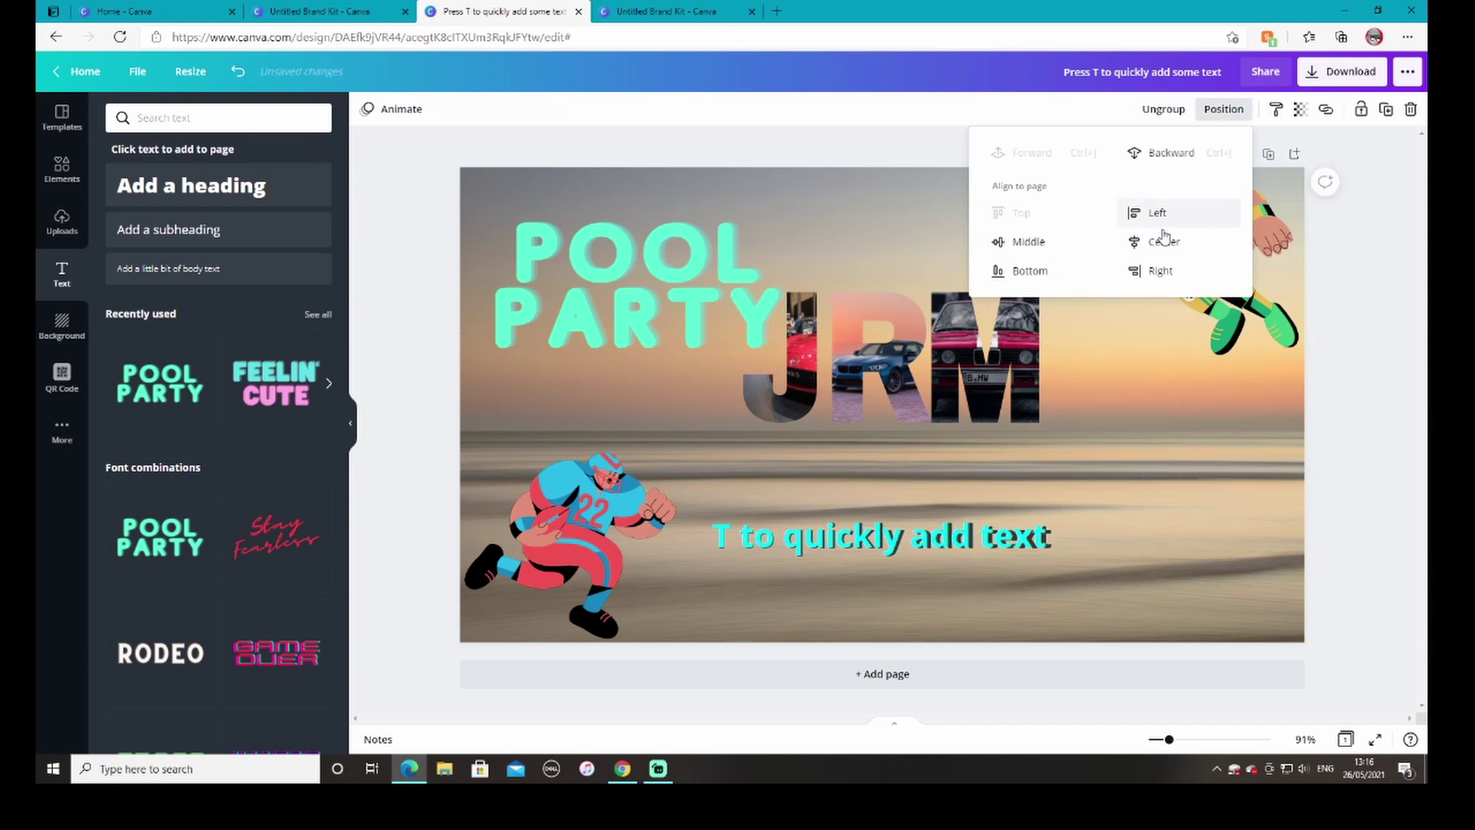
pyautogui.click(1176, 271)
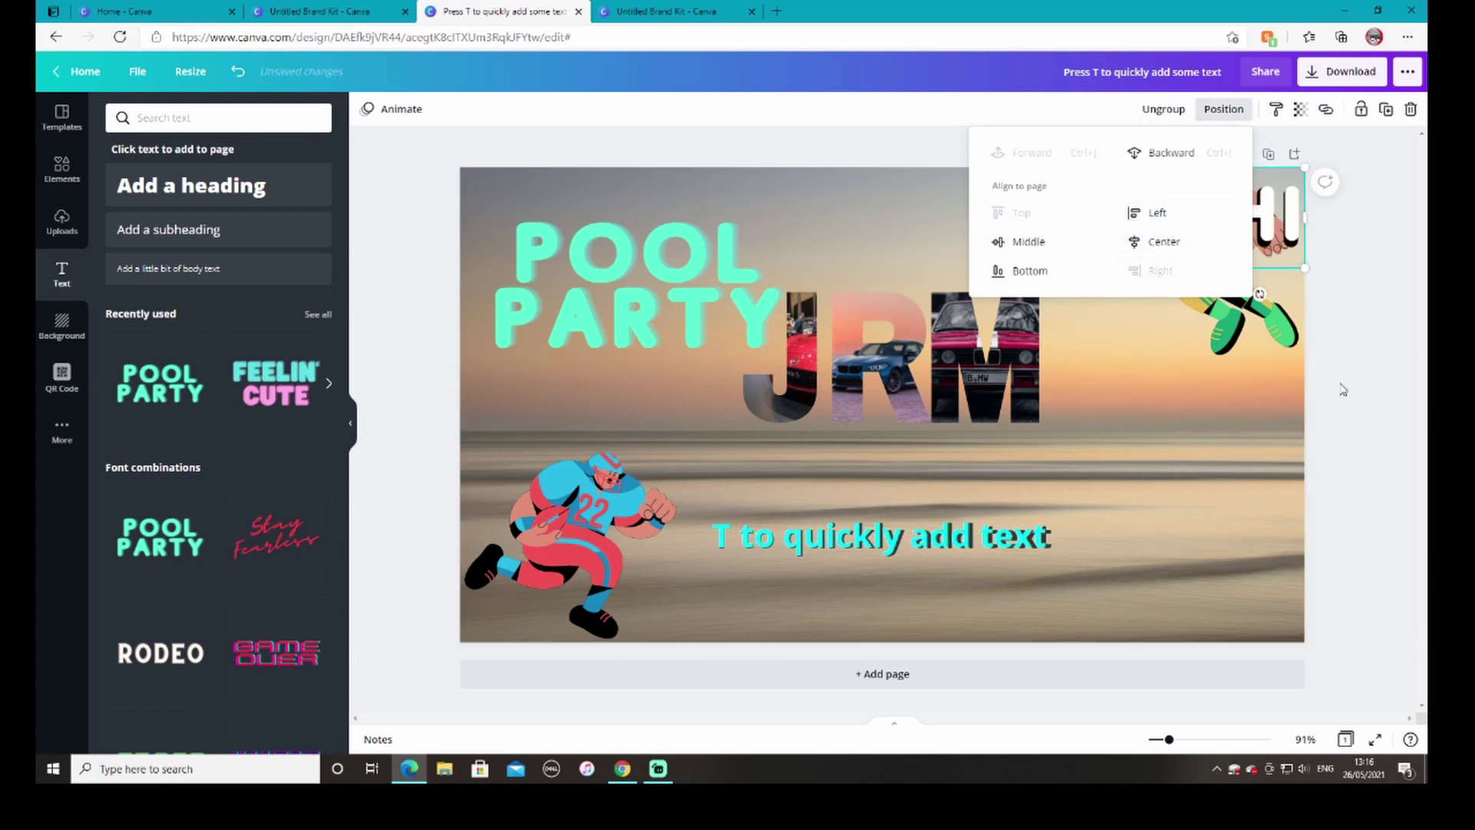
pyautogui.click(1222, 110)
pyautogui.click(1157, 215)
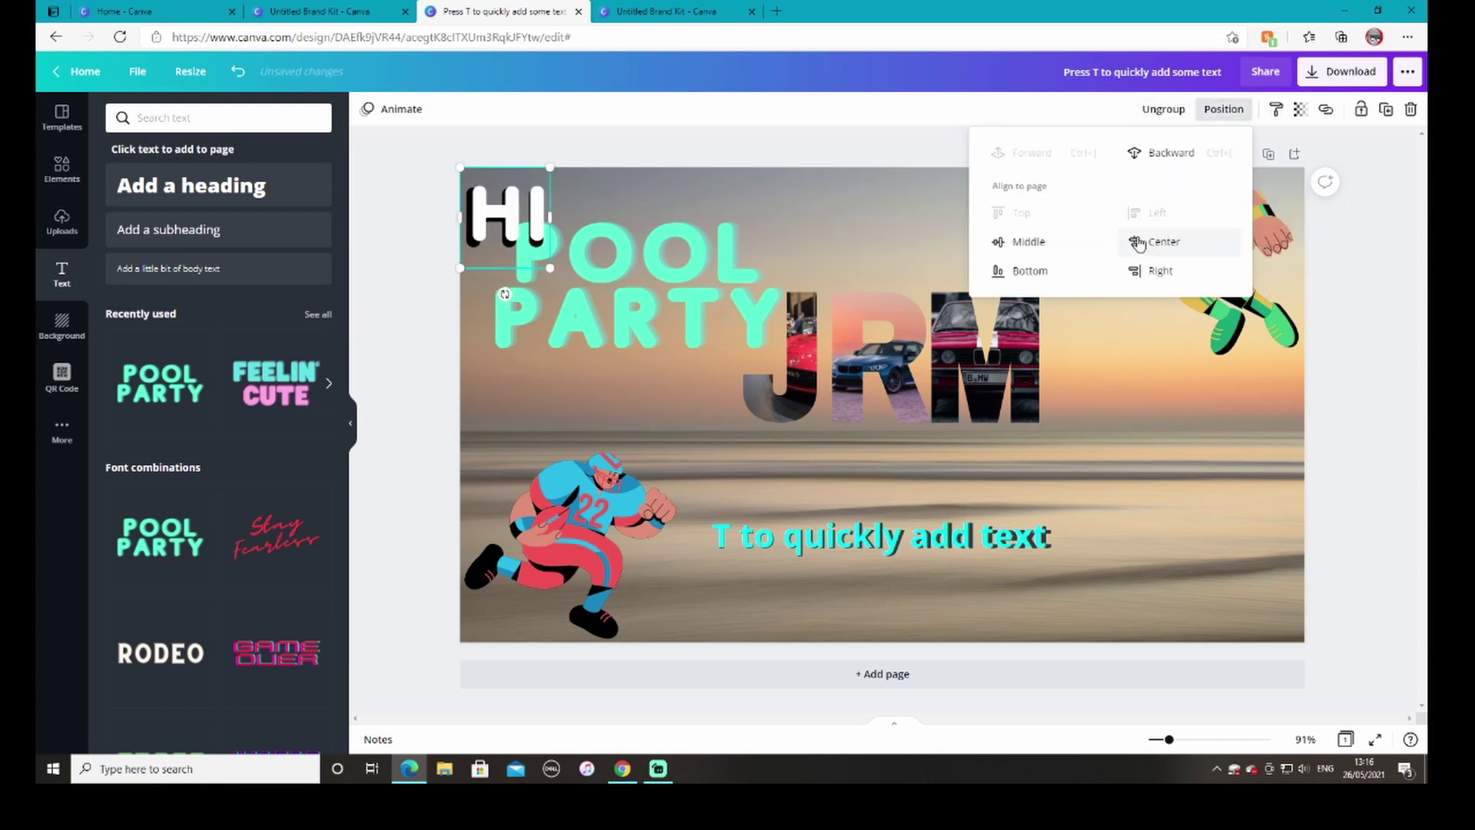
# Align the "HI" group to the bottom and right edges of the page and deselect it.
pyautogui.click(1033, 271)
pyautogui.click(1181, 273)
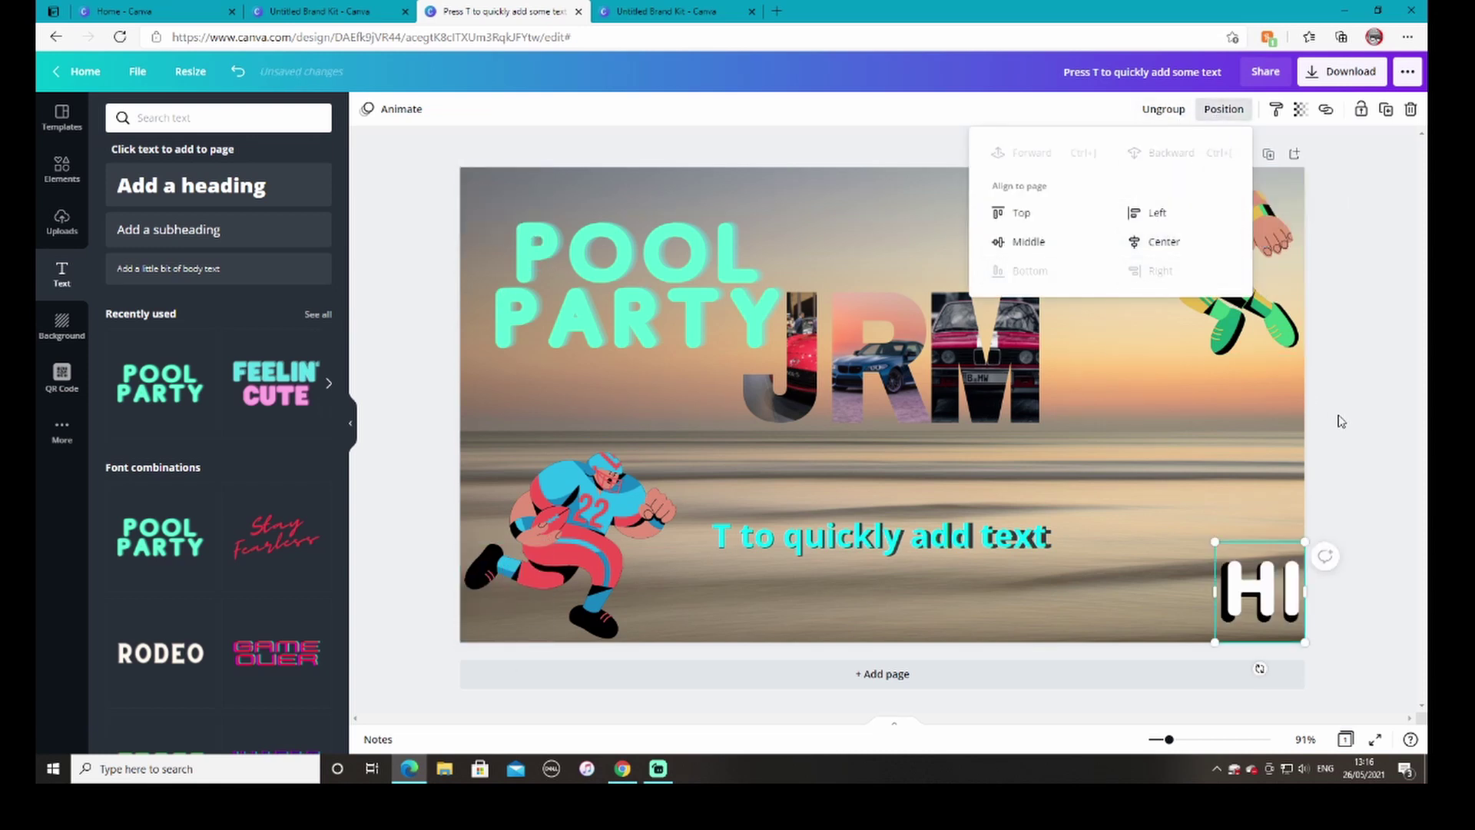
pyautogui.click(1356, 382)
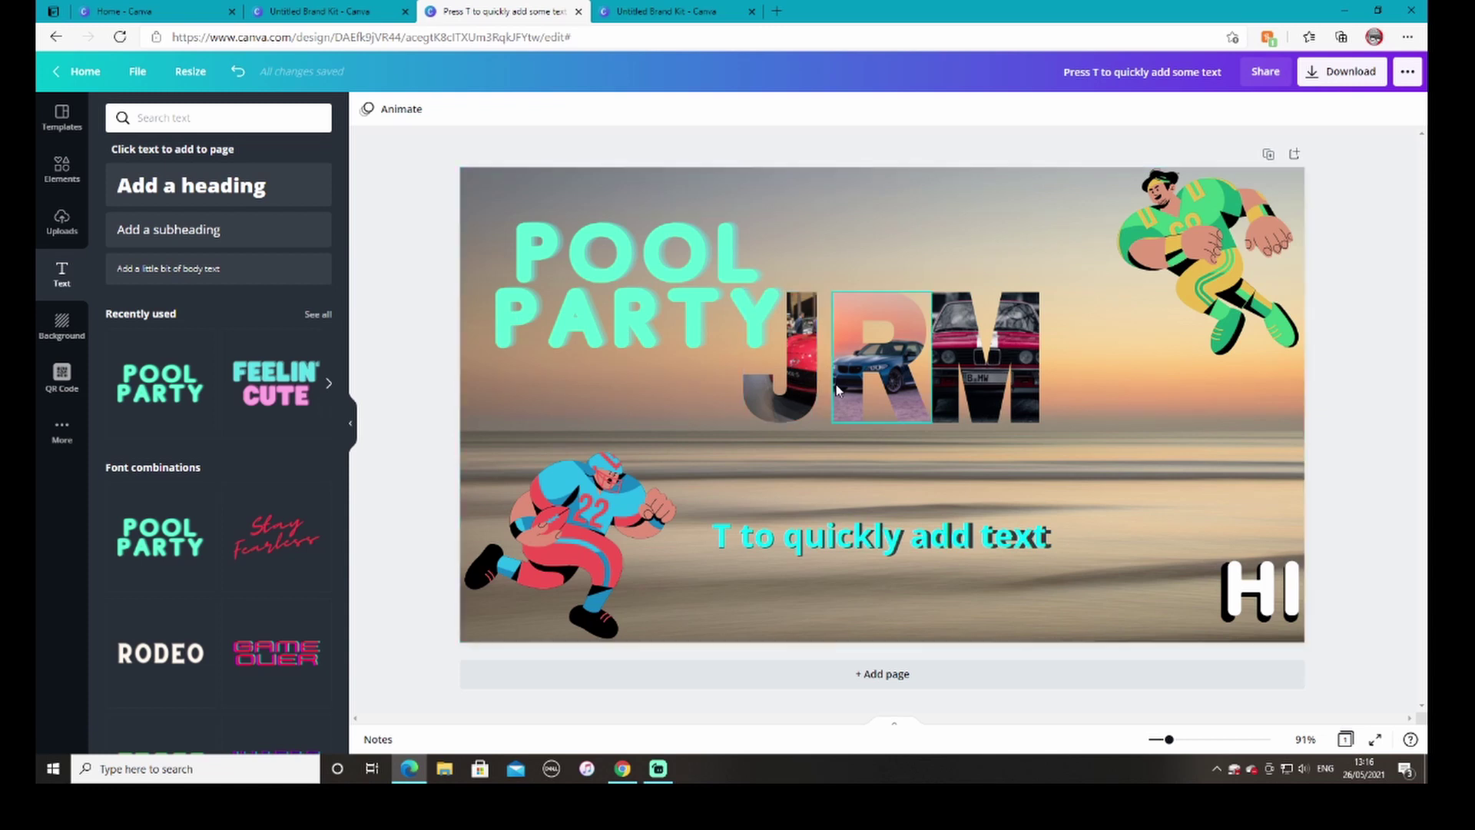
pyautogui.click(1032, 543)
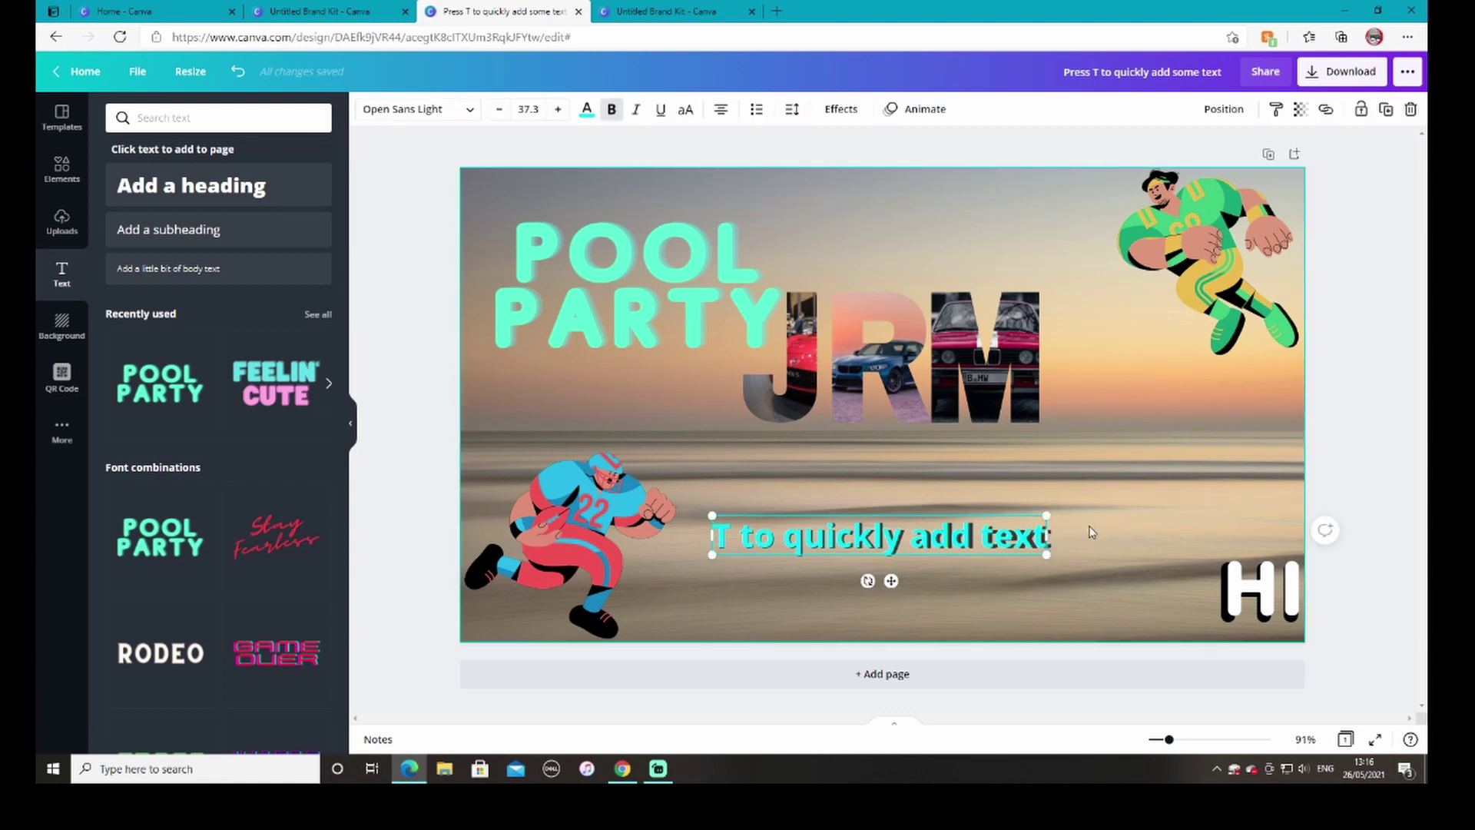
pyautogui.click(1087, 534)
pyautogui.click(1050, 541)
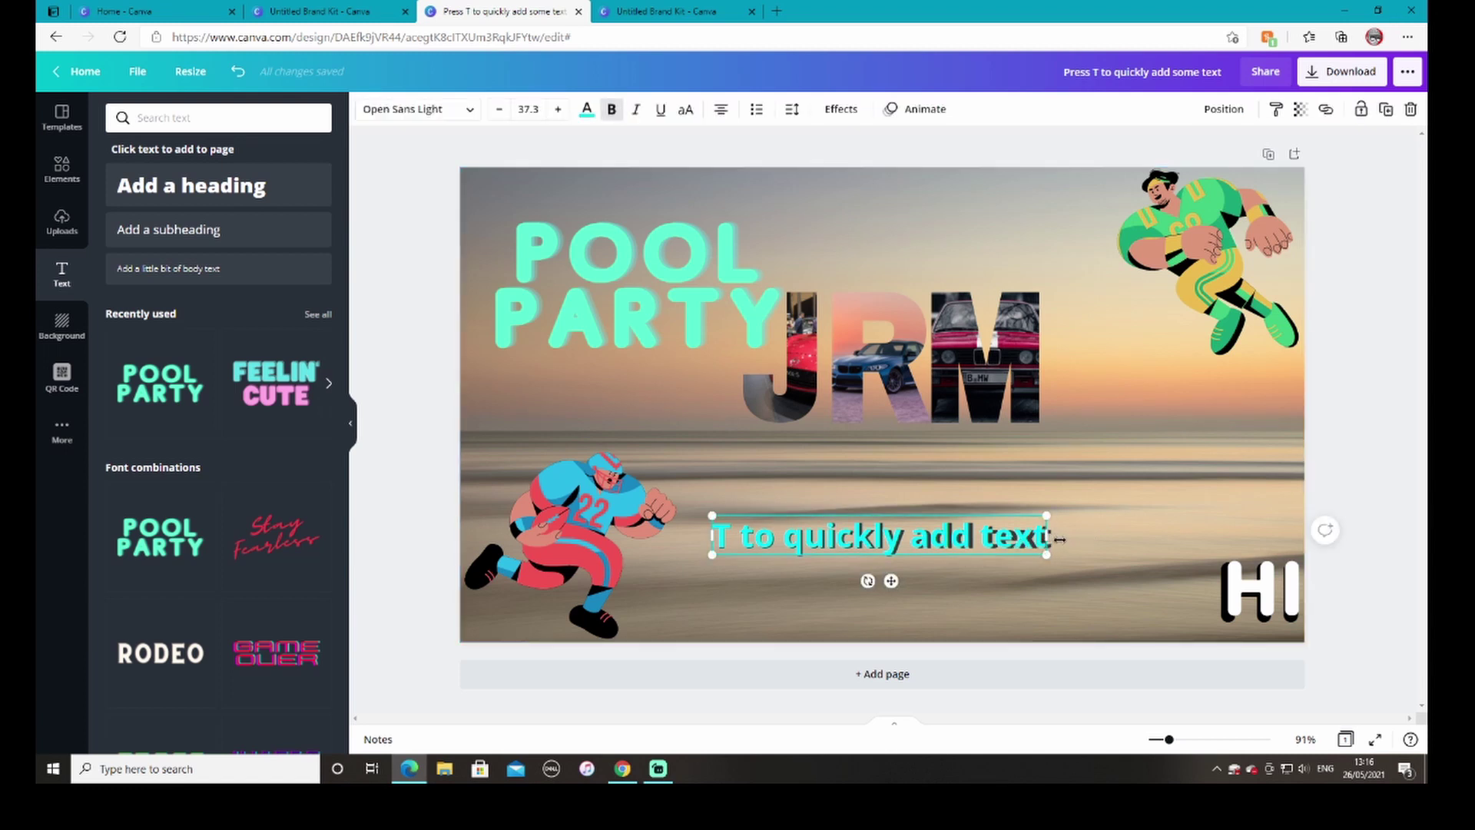
pyautogui.click(1007, 512)
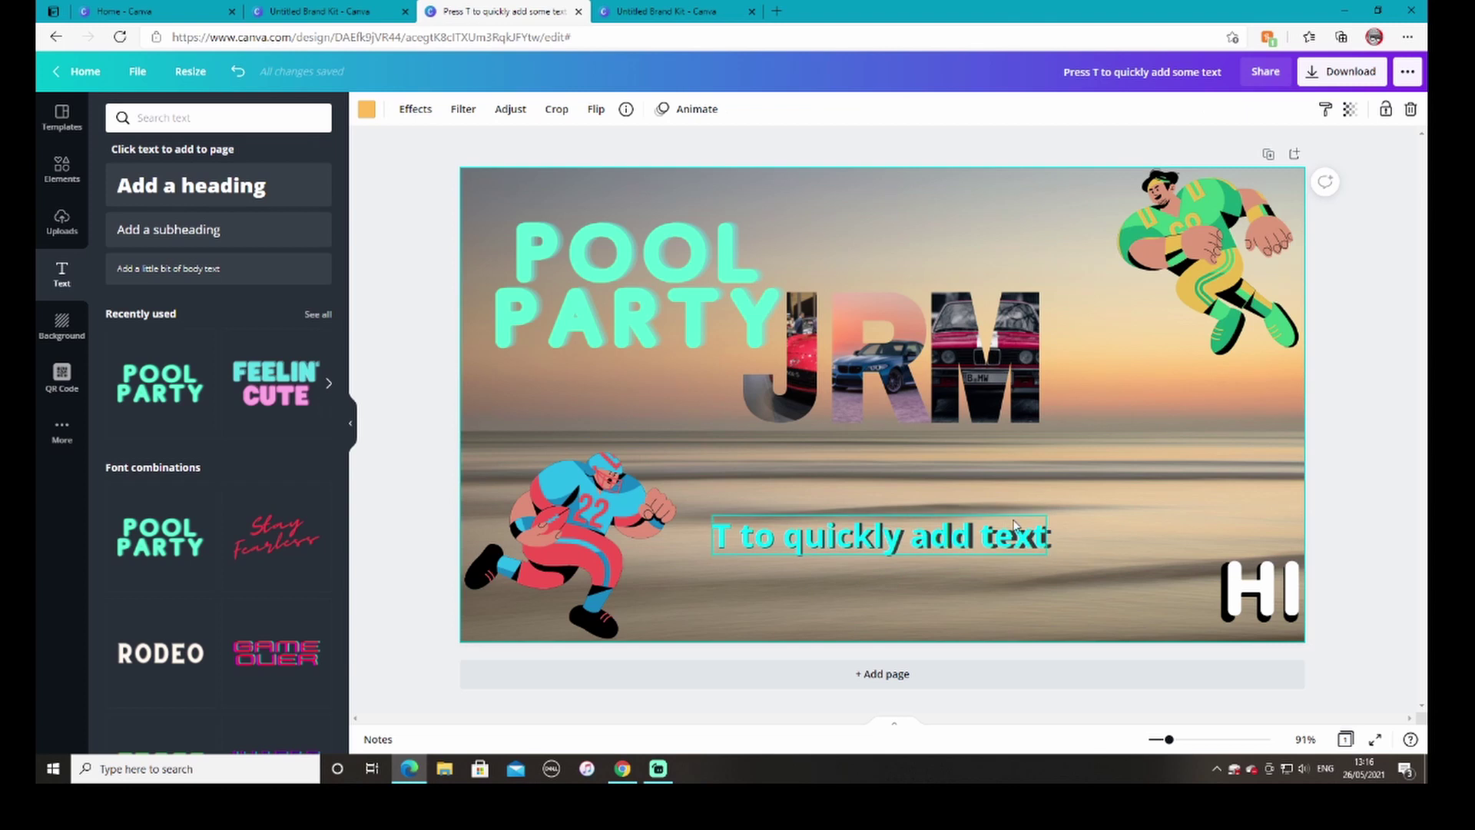
pyautogui.click(1048, 535)
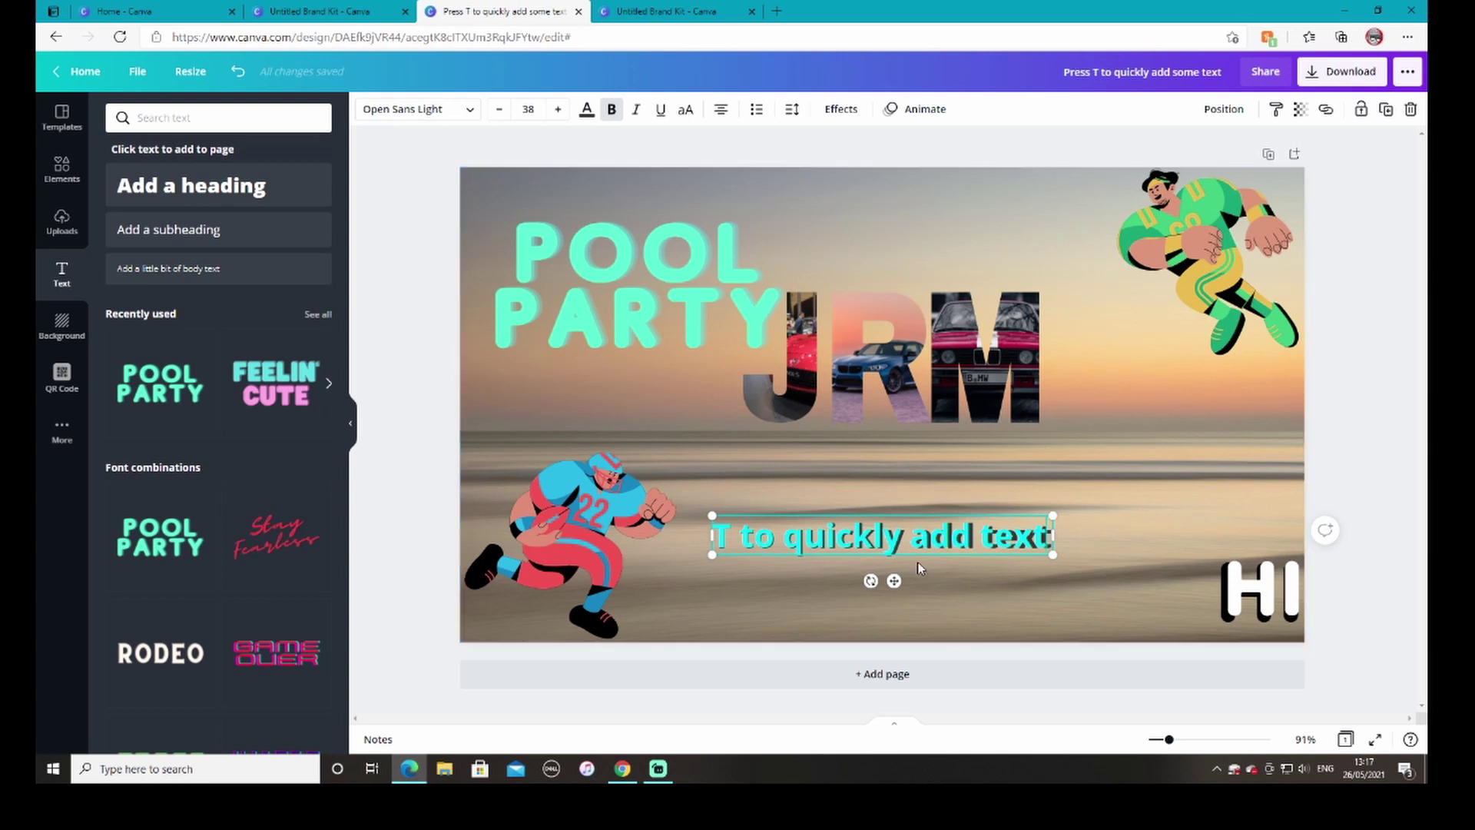
pyautogui.click(1391, 283)
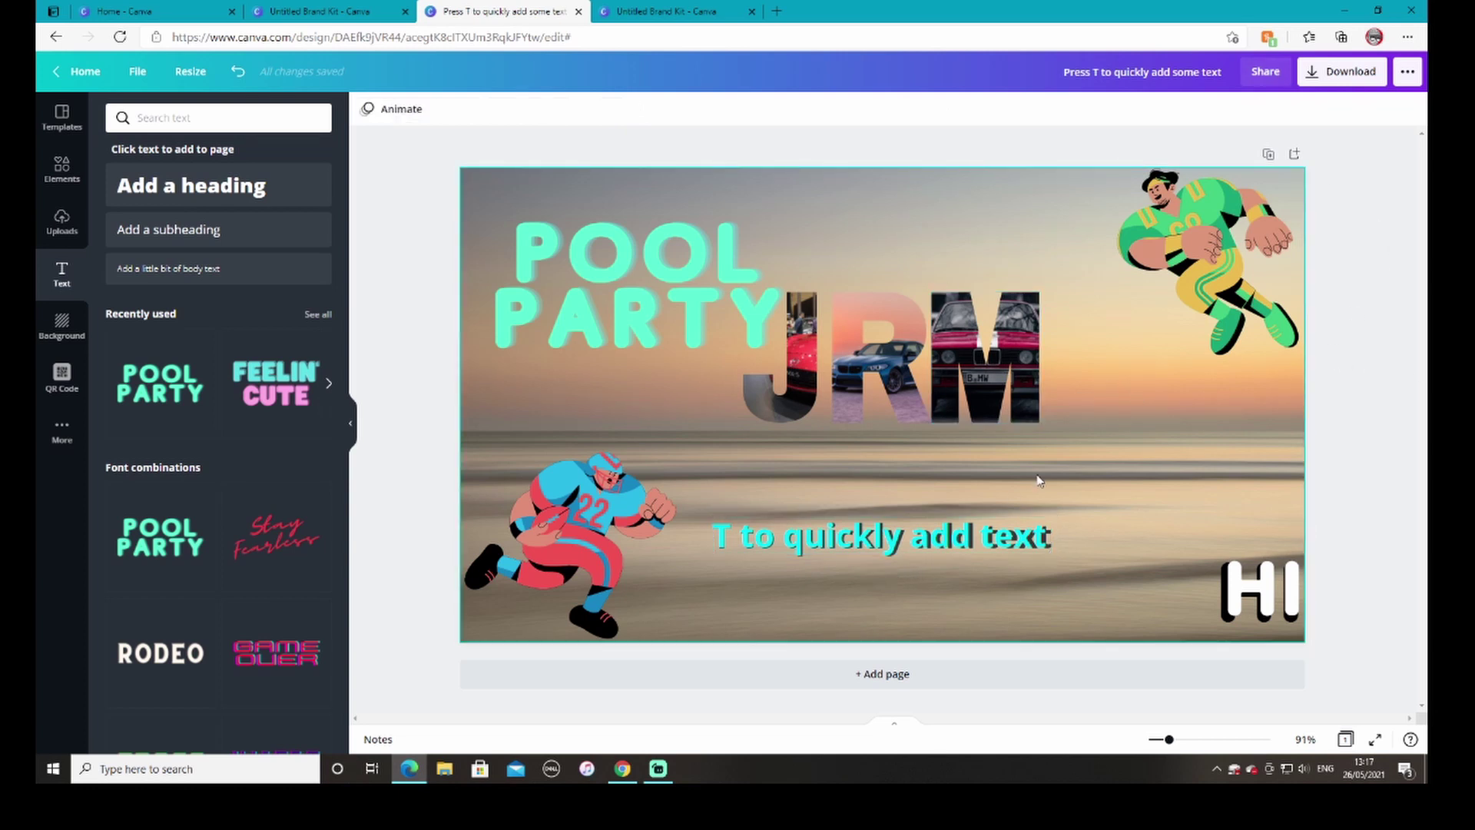
# Rotate the Pool Party text counter-clockwise so it slopes upward to the right, and shift it slightly within the design's upper left area.
pyautogui.click(757, 249)
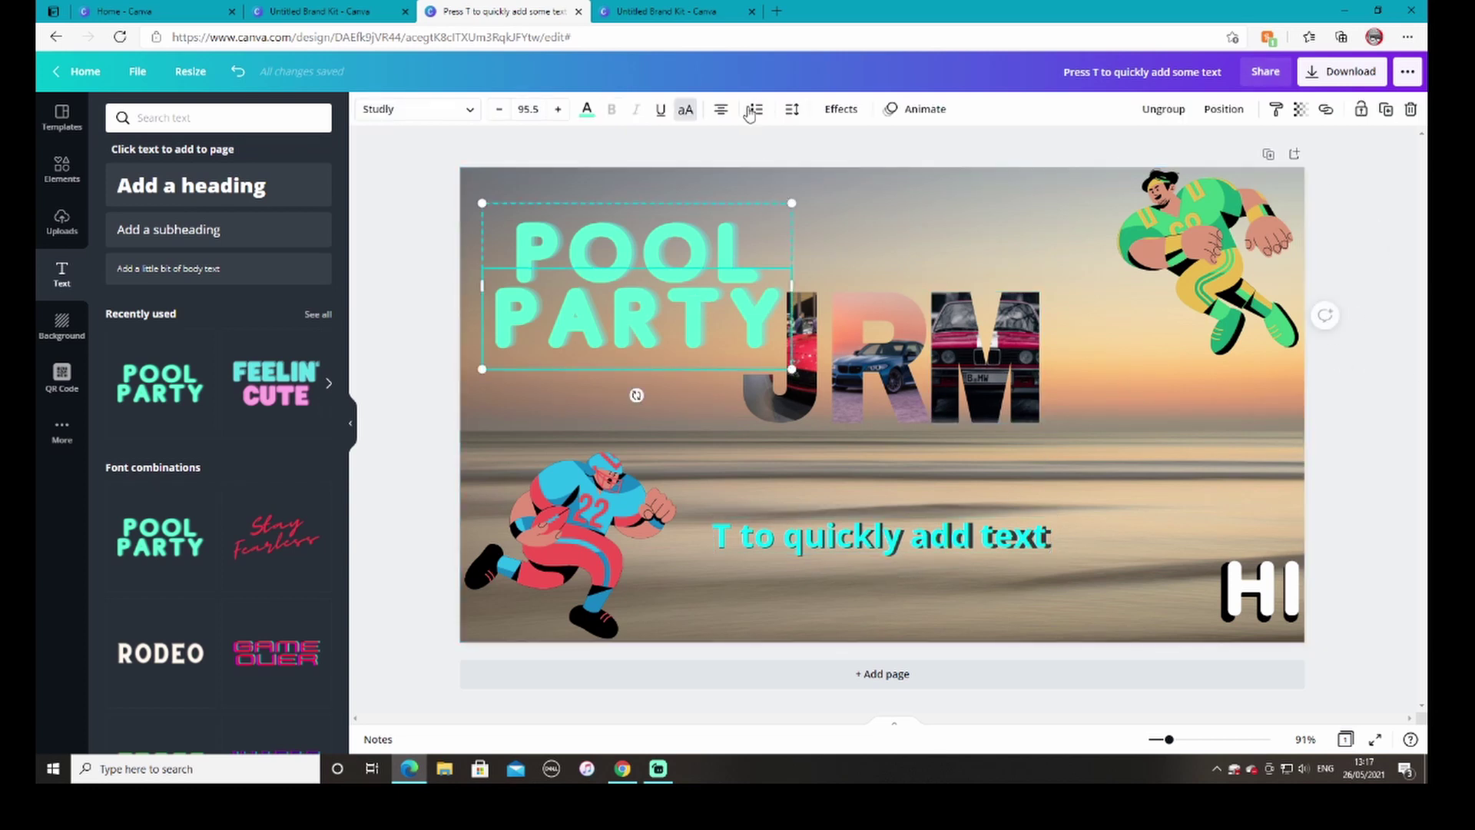
pyautogui.moveTo(636, 395); pyautogui.dragTo(695, 404)
pyautogui.moveTo(664, 319); pyautogui.dragTo(652, 313)
pyautogui.click(899, 197)
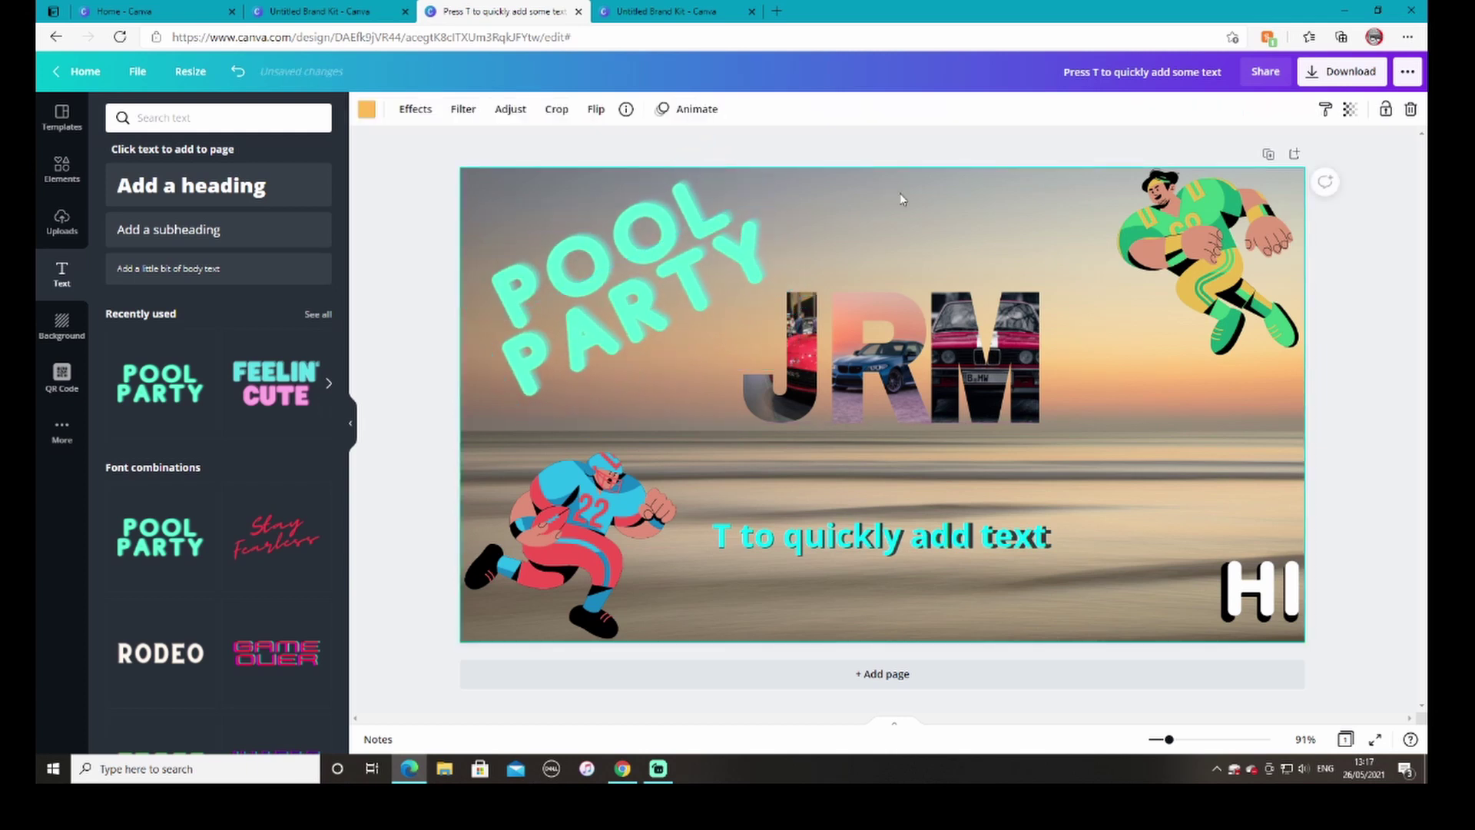
# Preview the Splice, Echo and Lift effects on the word POOL, and apply the Neon effect to it.
pyautogui.click(710, 221)
pyautogui.click(856, 110)
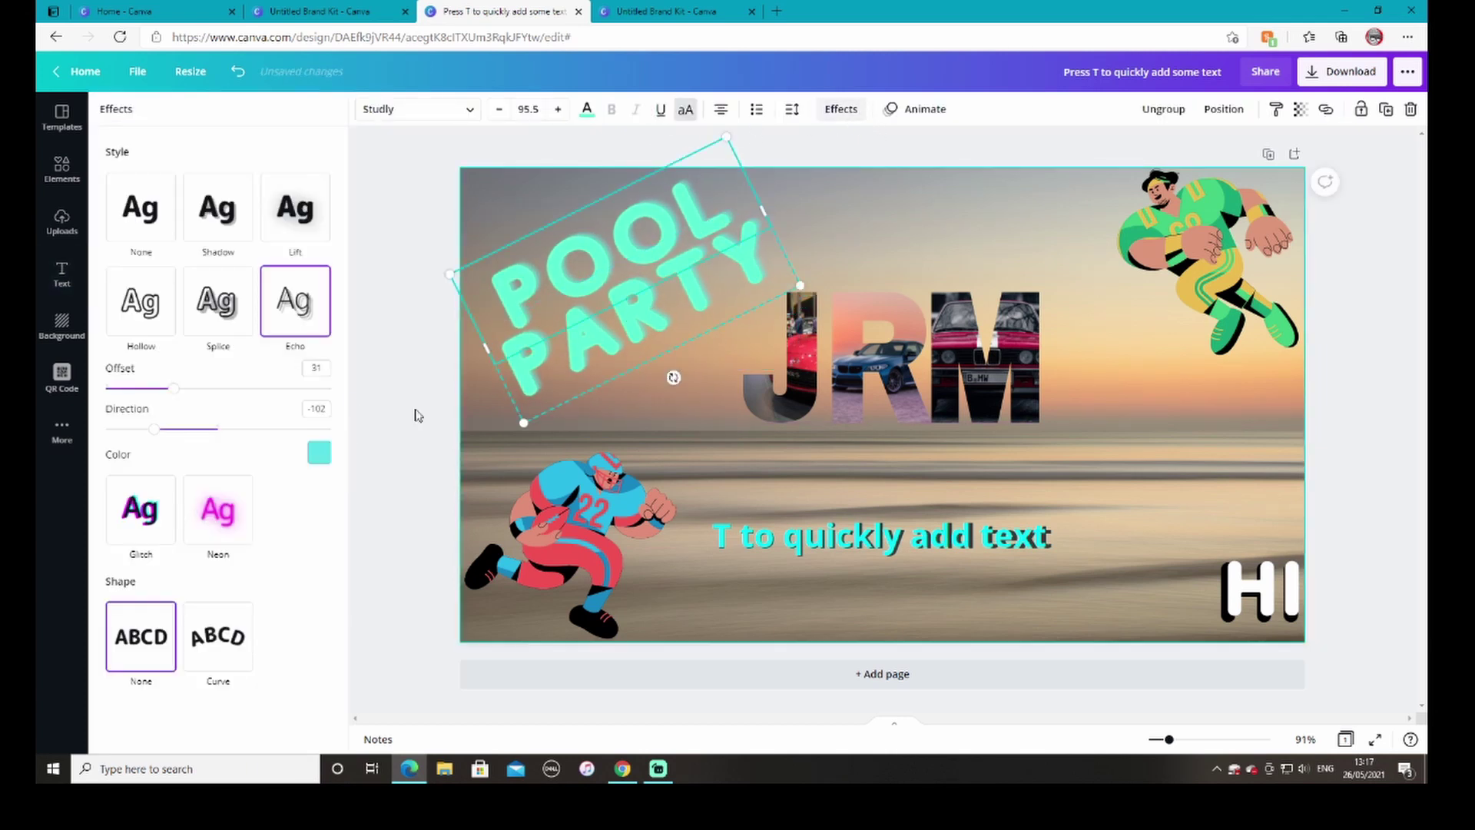
pyautogui.click(236, 325)
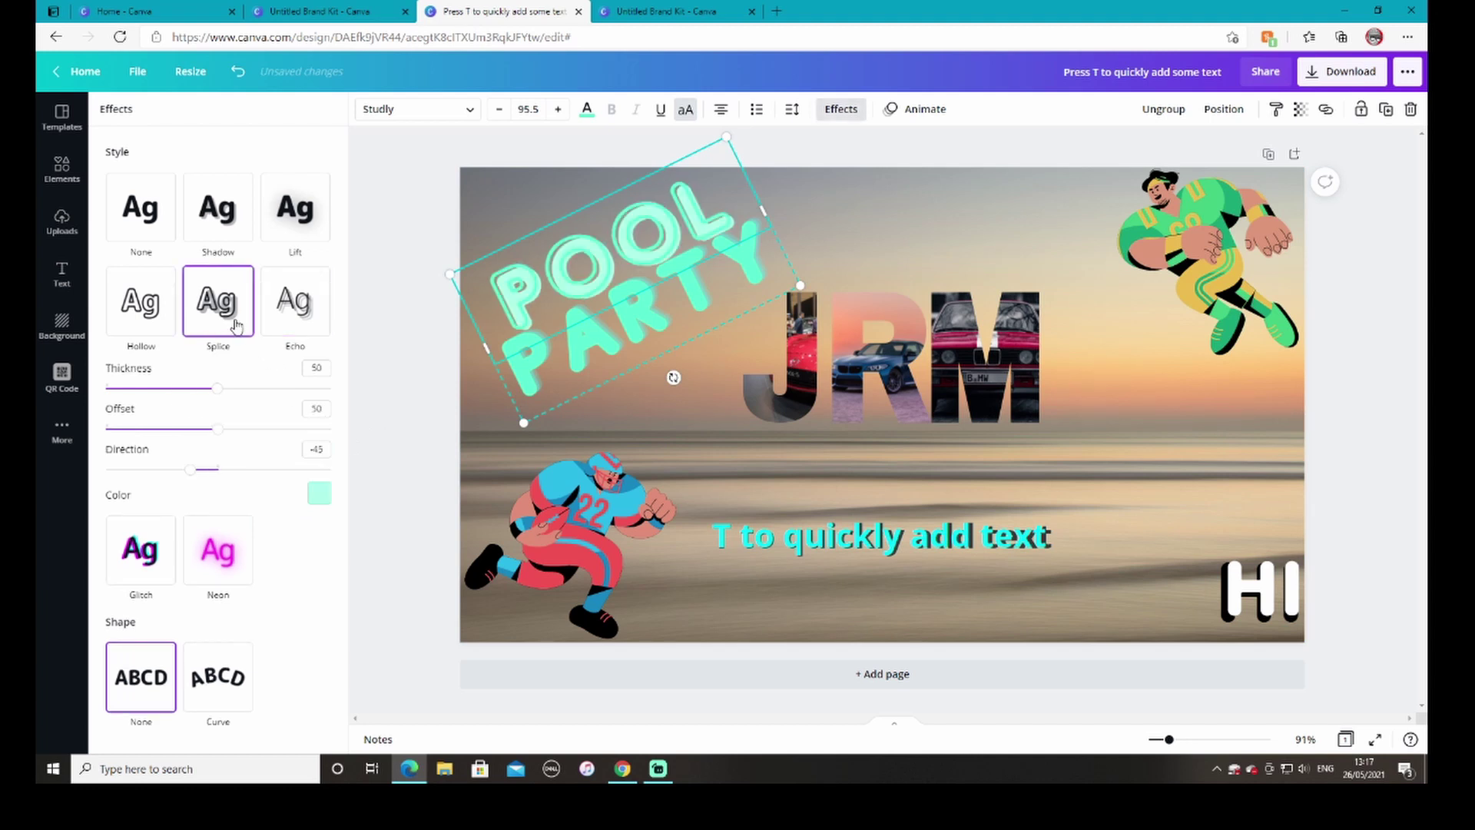
pyautogui.click(306, 307)
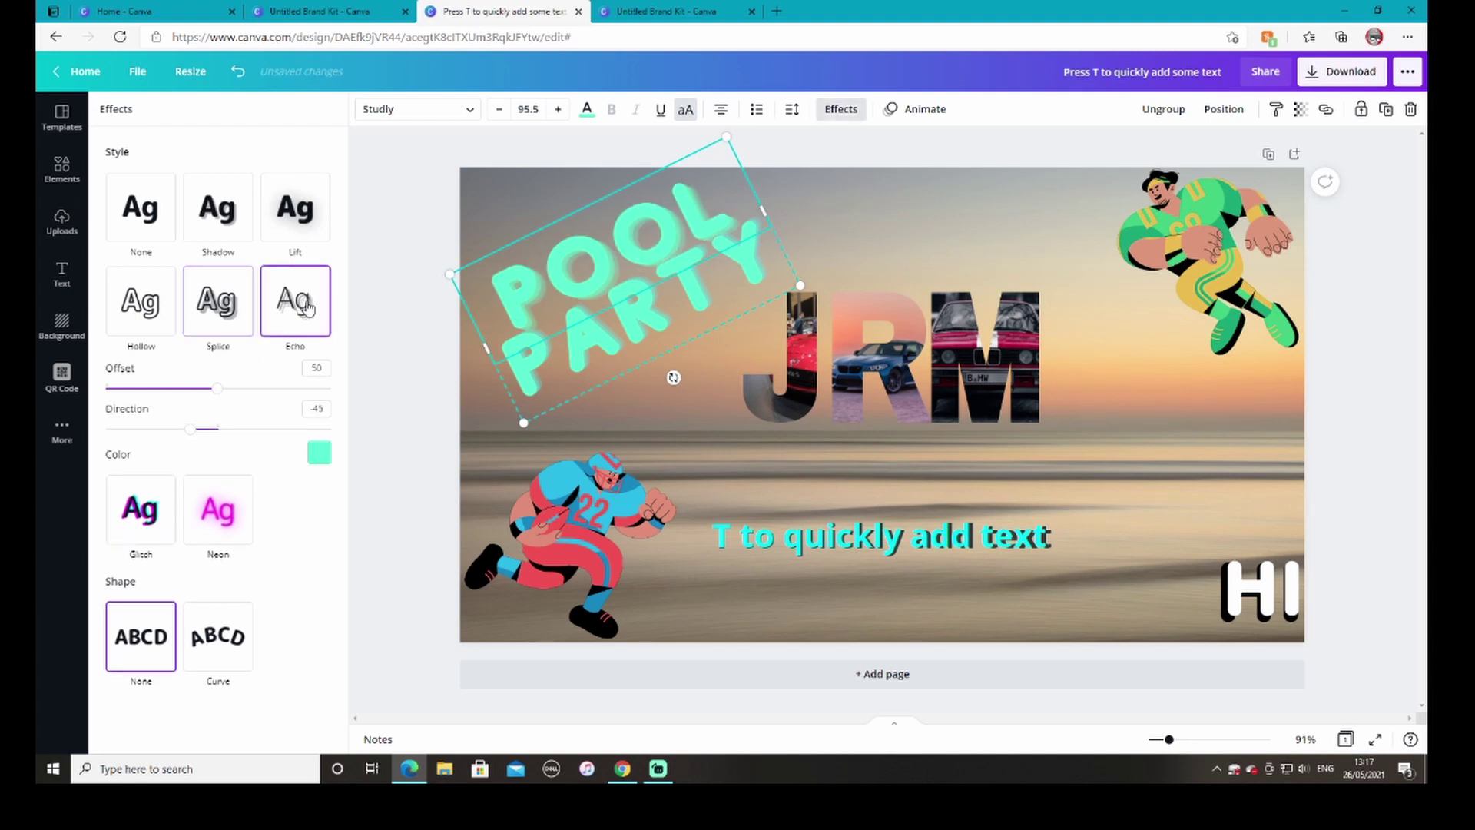
pyautogui.click(293, 224)
pyautogui.click(303, 294)
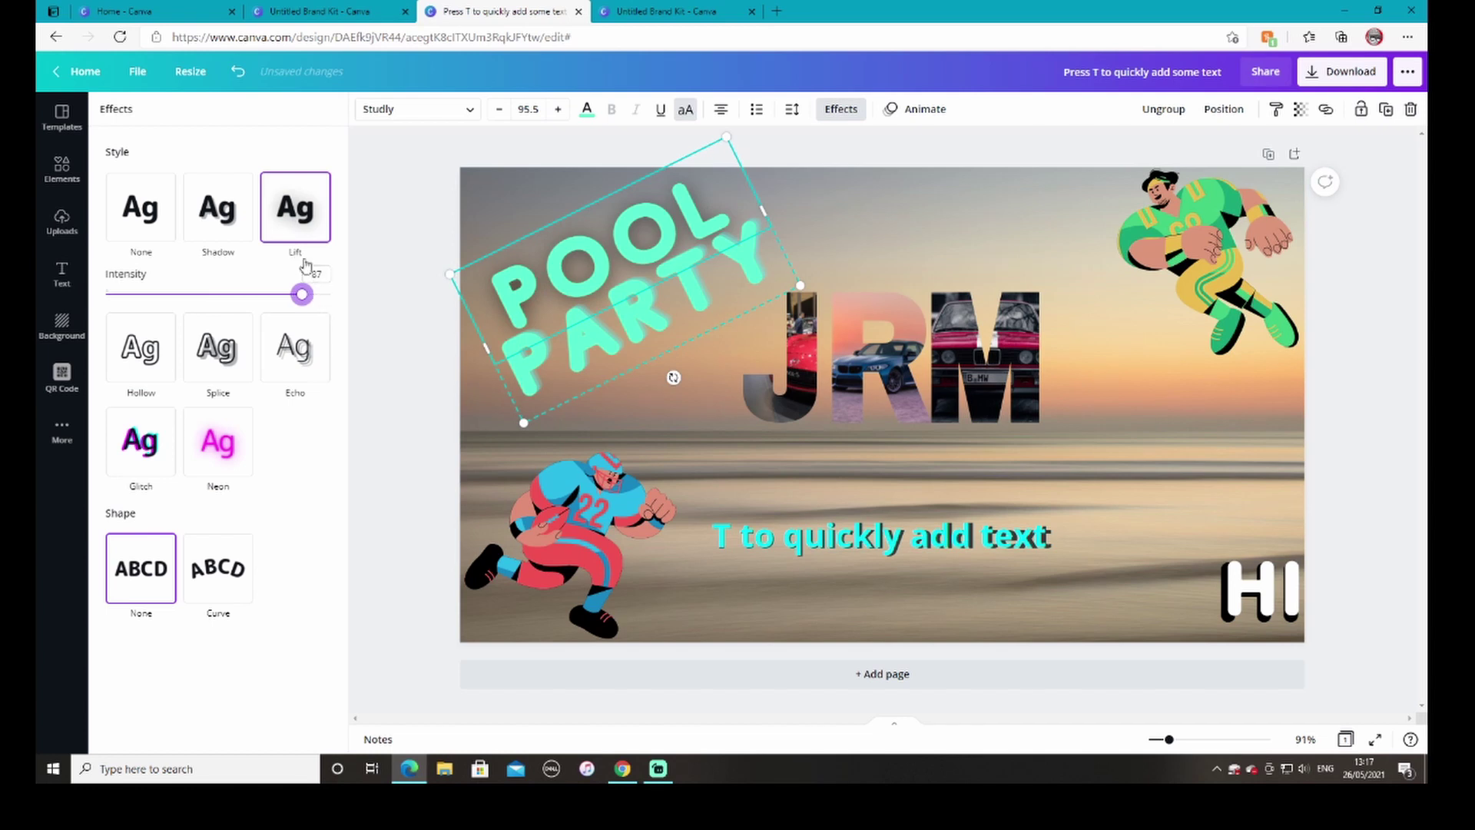
pyautogui.click(315, 361)
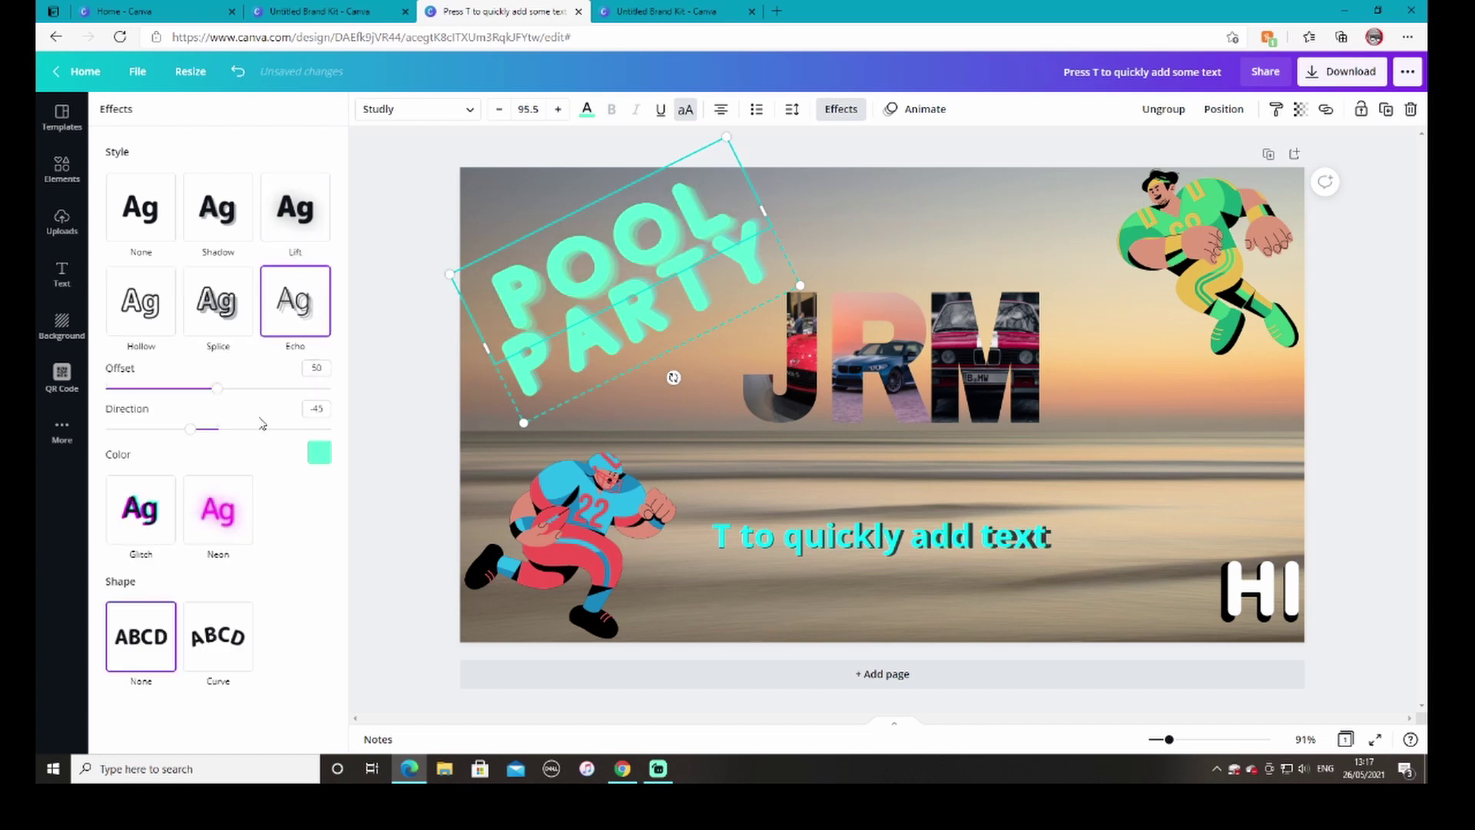
pyautogui.click(219, 511)
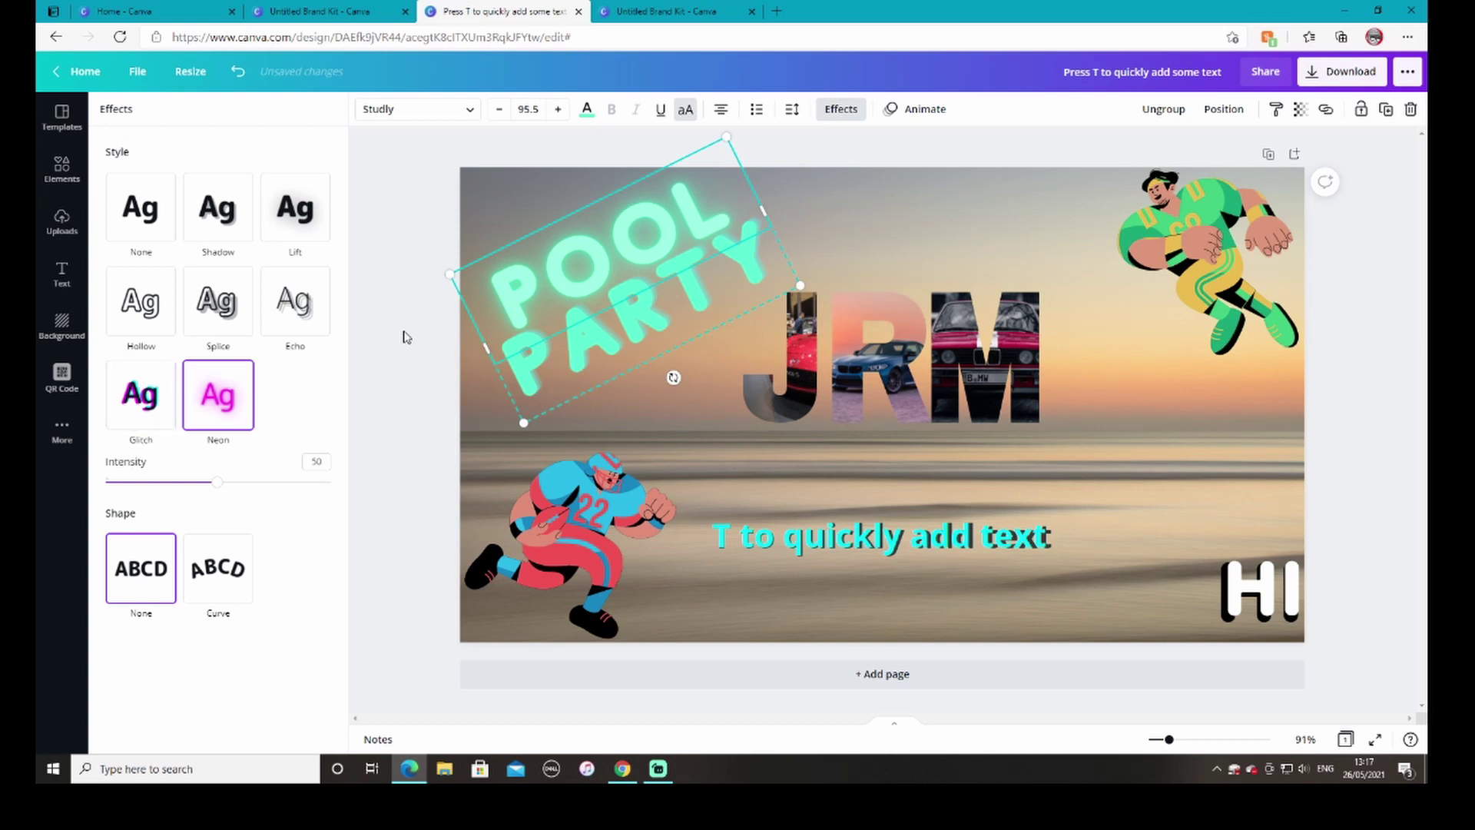
# Try the Curve shape on the word POOL, set its shape back to None, and deselect the text.
pyautogui.click(222, 568)
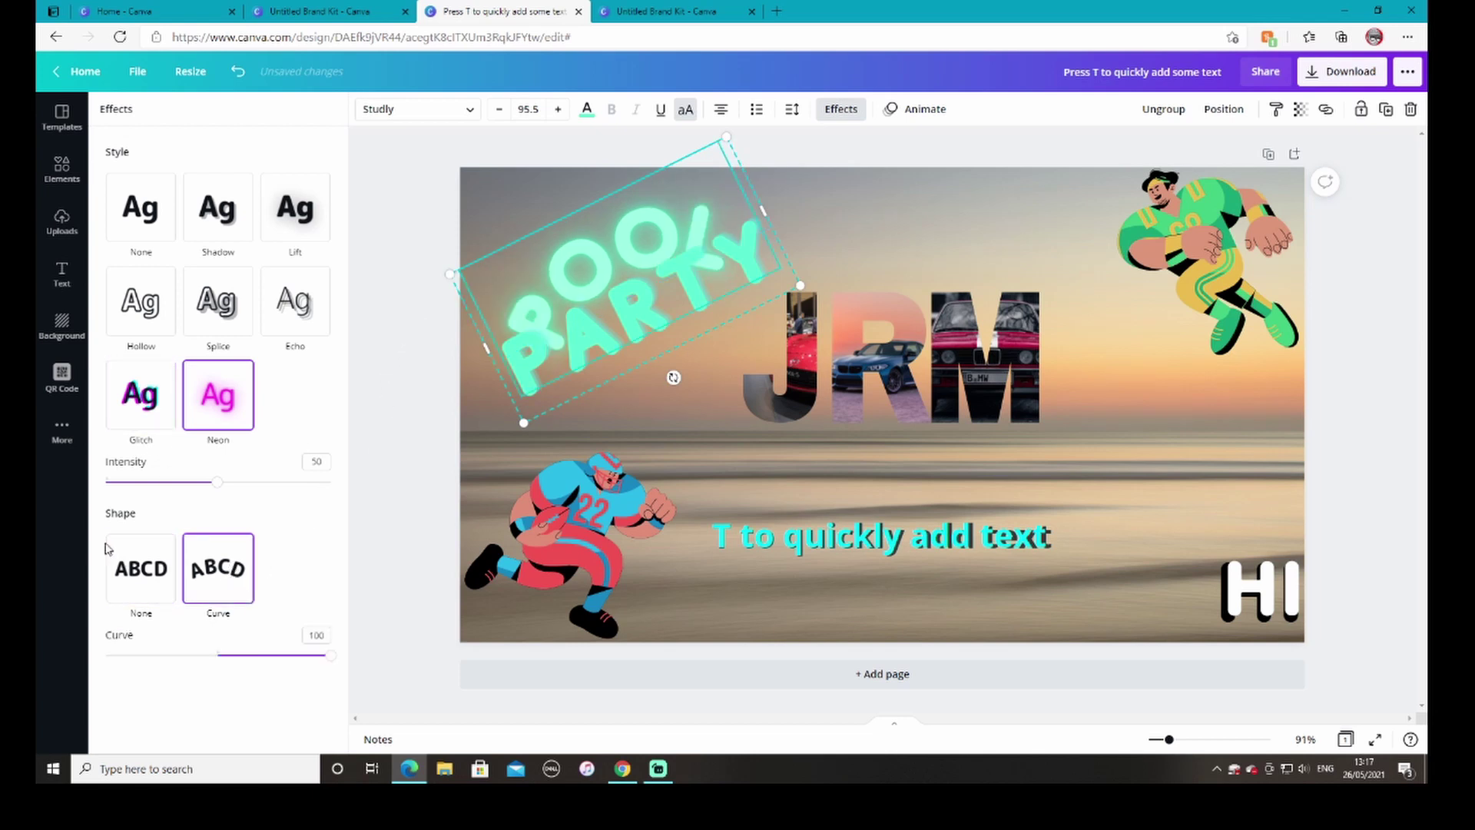
pyautogui.click(142, 561)
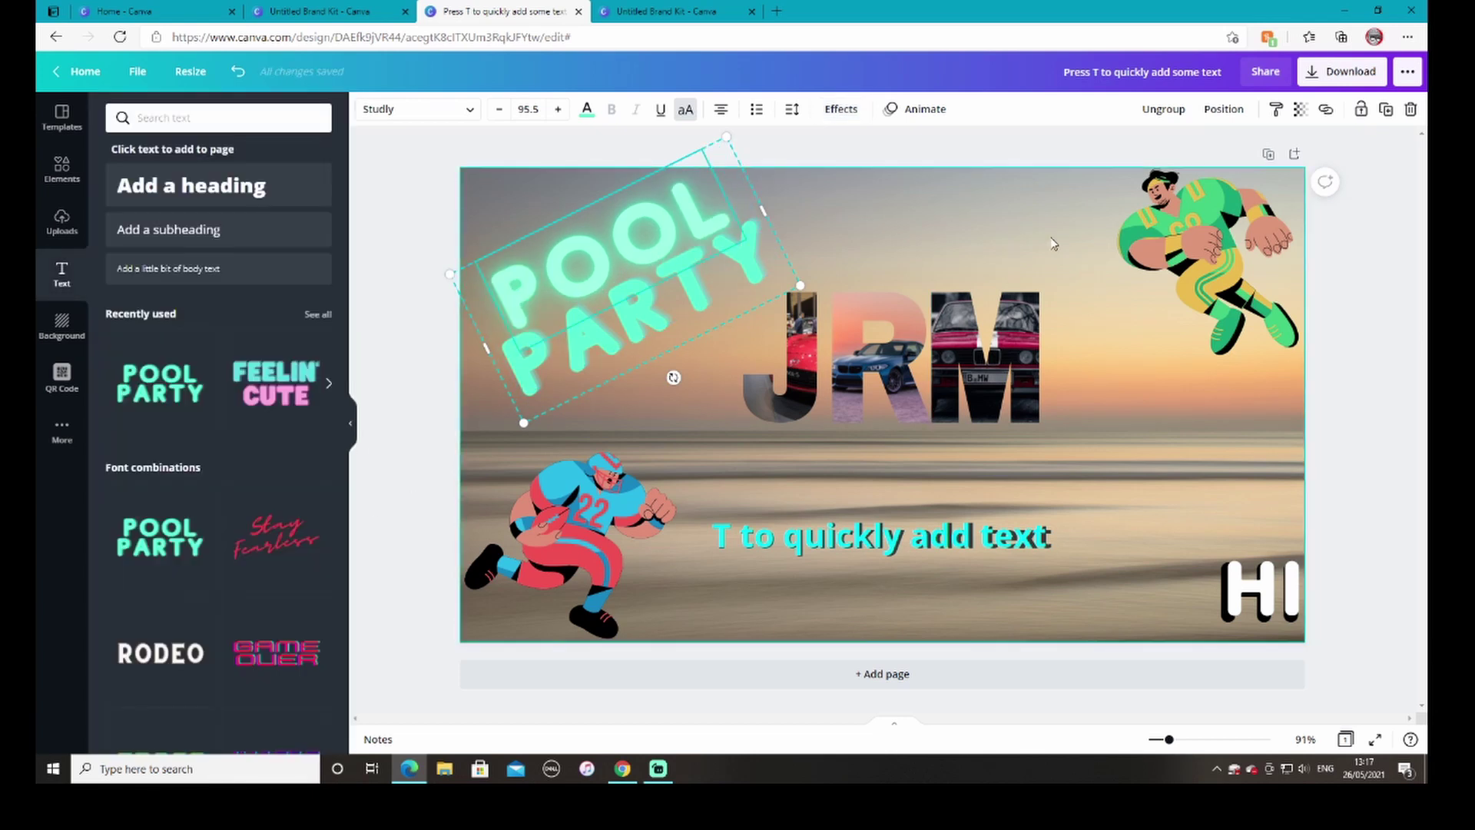
pyautogui.click(1348, 241)
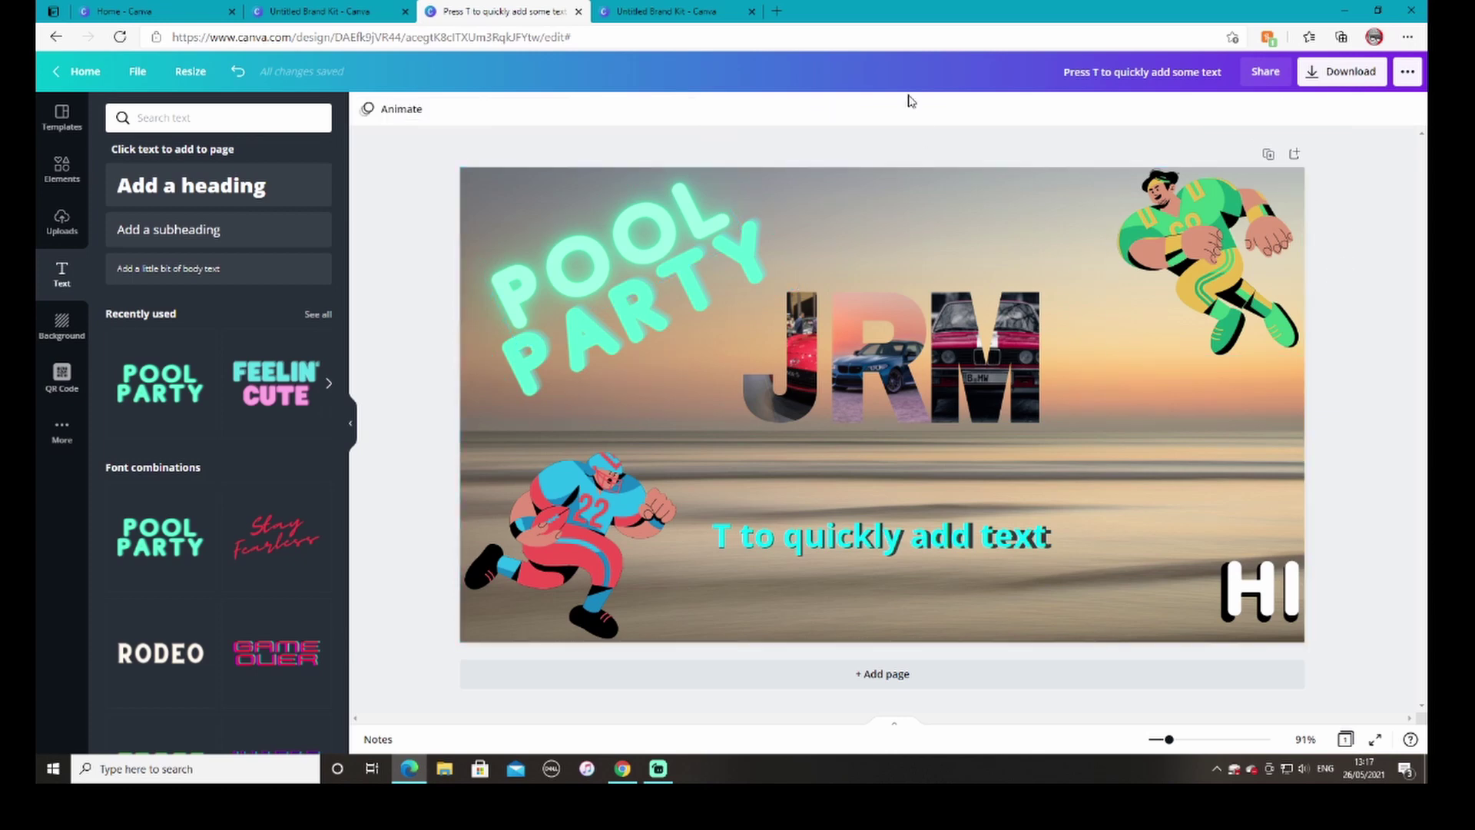